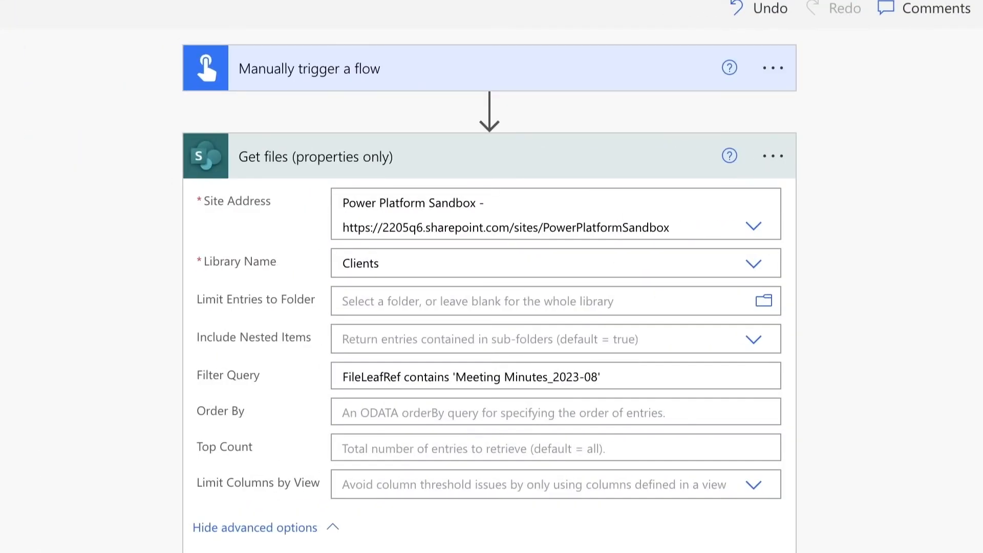
Step: Run a test of the Filter Array Tutorial - Demo 3 flow and dismiss the run confirmation
left_click(871, 55)
left_click(761, 509)
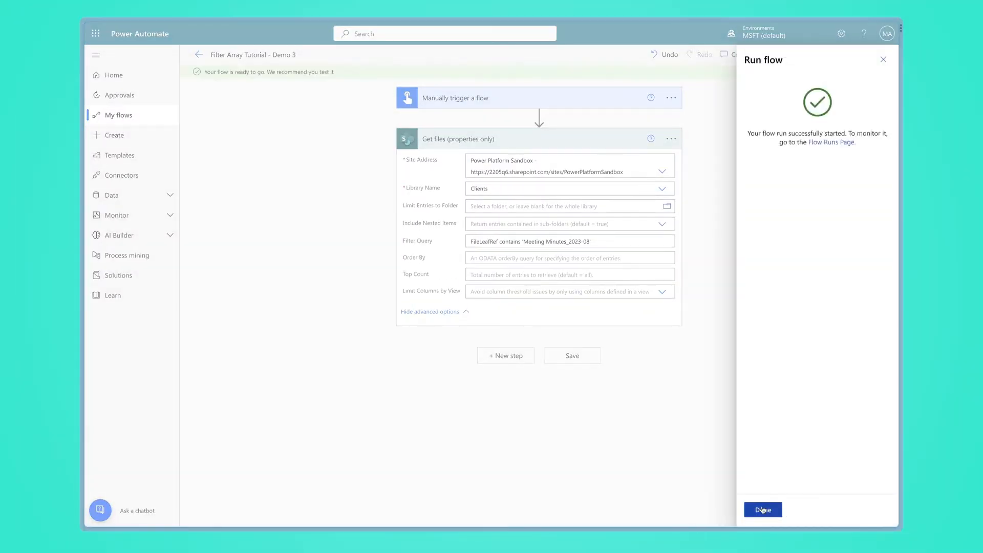
left_click(761, 508)
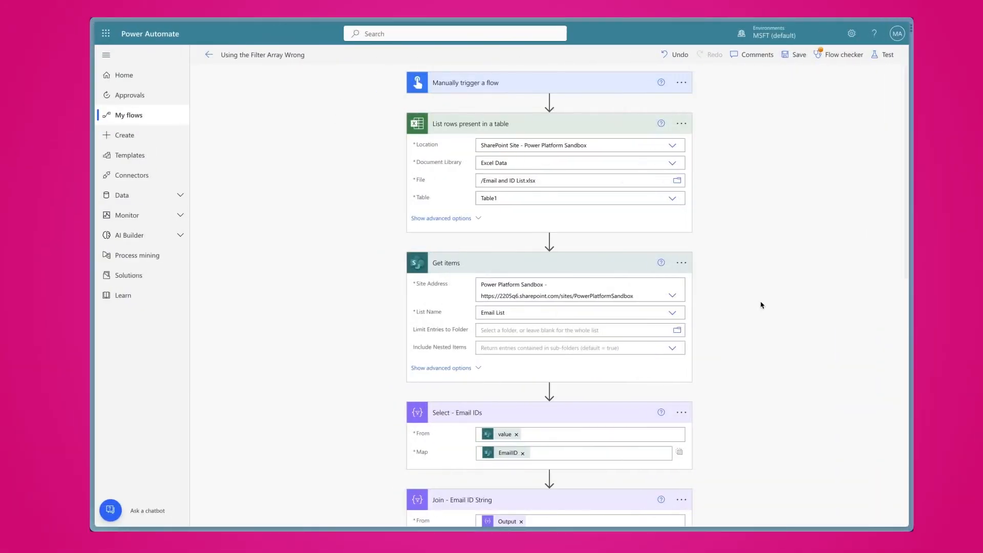
scroll(754, 214, "down", 9)
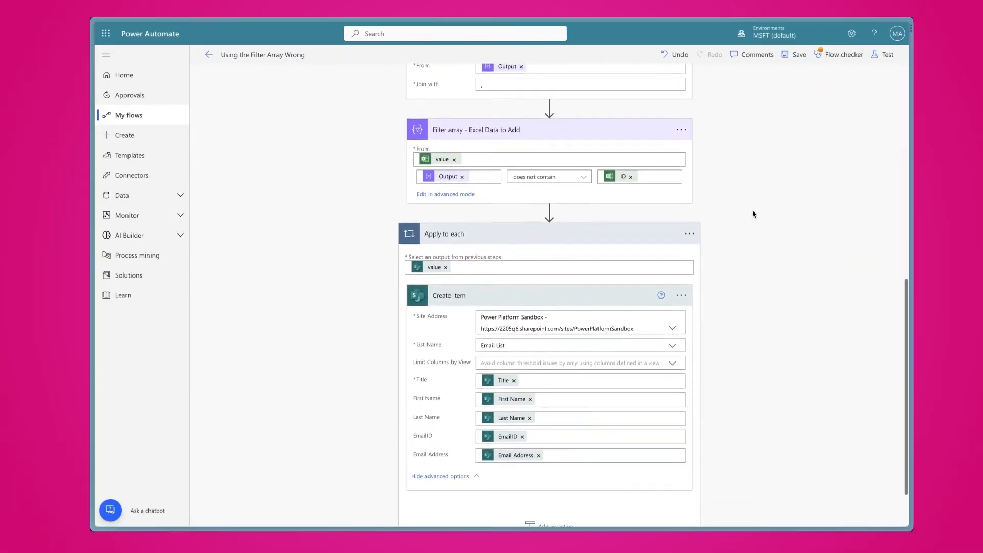
scroll(754, 214, "down", 2)
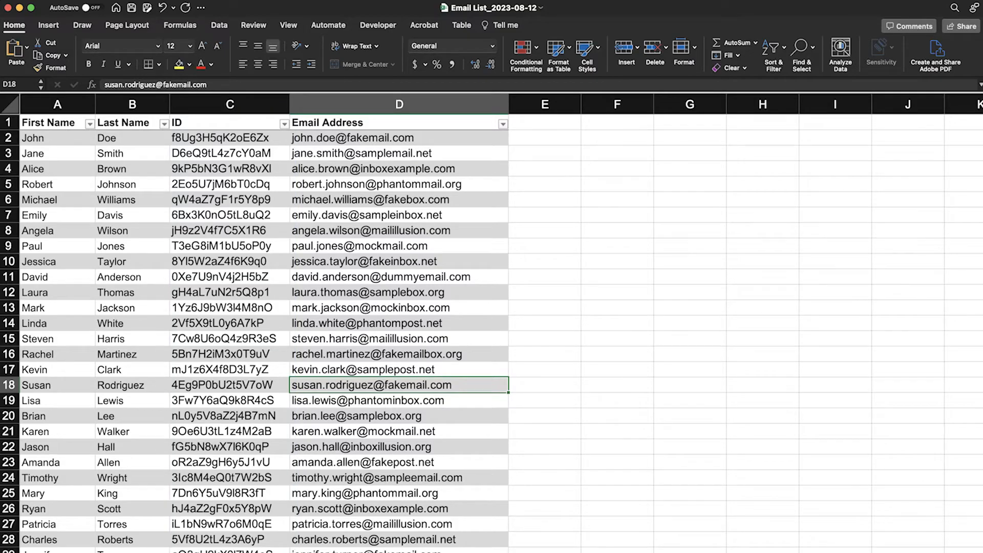
Step: Switch to Power Automate and delete the Apply to each action from the Filter Array Tutorial – Demo 1 flow
key("super+Tab")
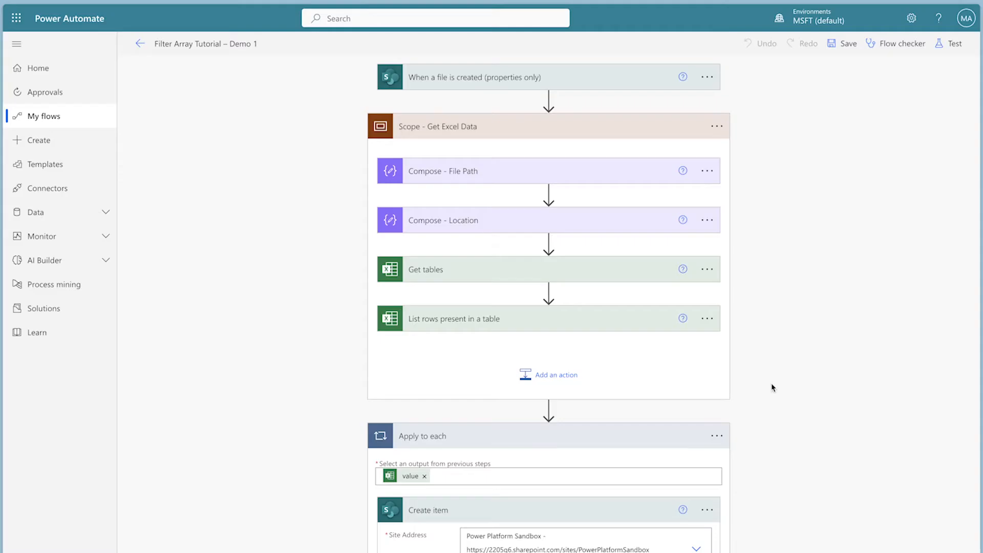
left_click(717, 436)
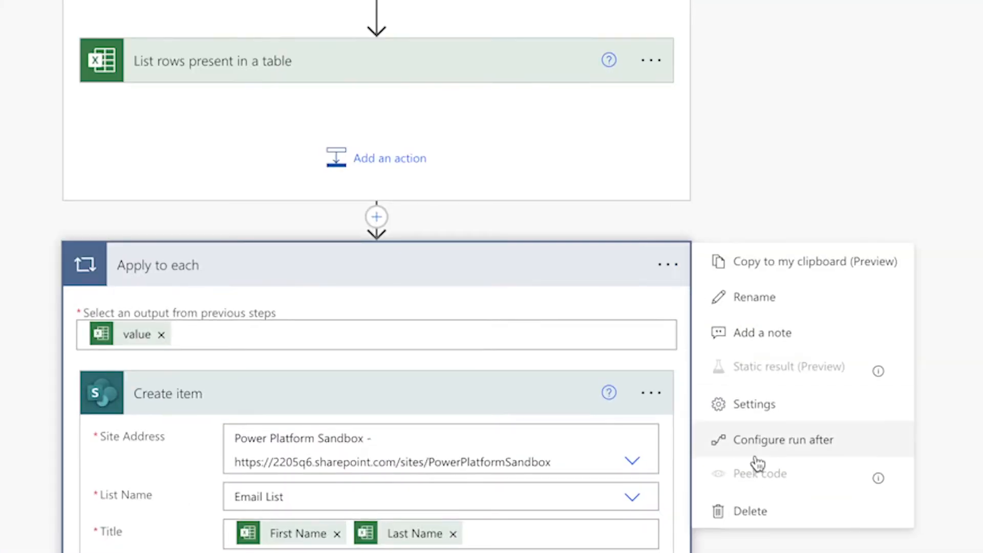
left_click(751, 511)
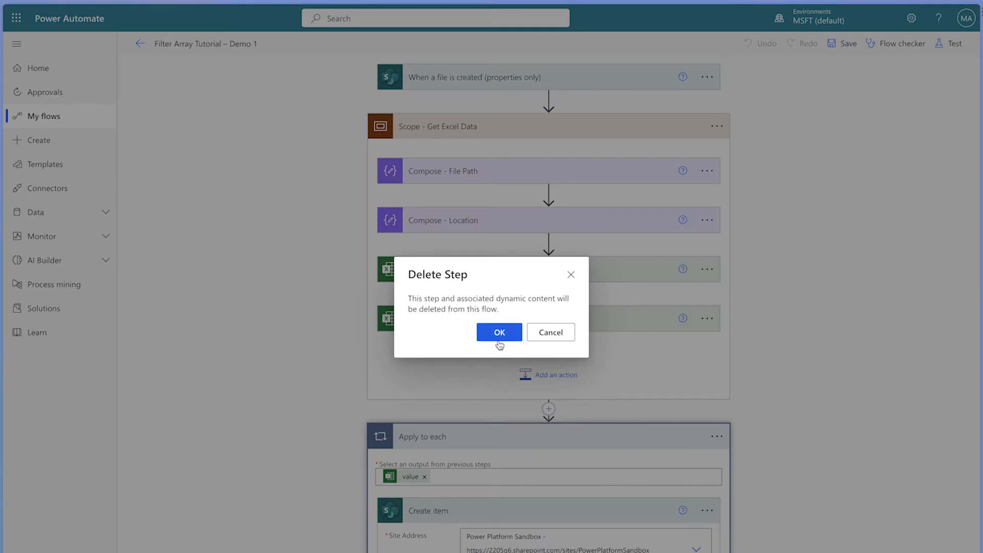
left_click(500, 333)
Step: Add a SharePoint Get items action named "Get items - Email List" that reads the Email List on the Power Platform Sandbox site
left_click(520, 439)
type("get items")
left_click(487, 379)
left_click(697, 203)
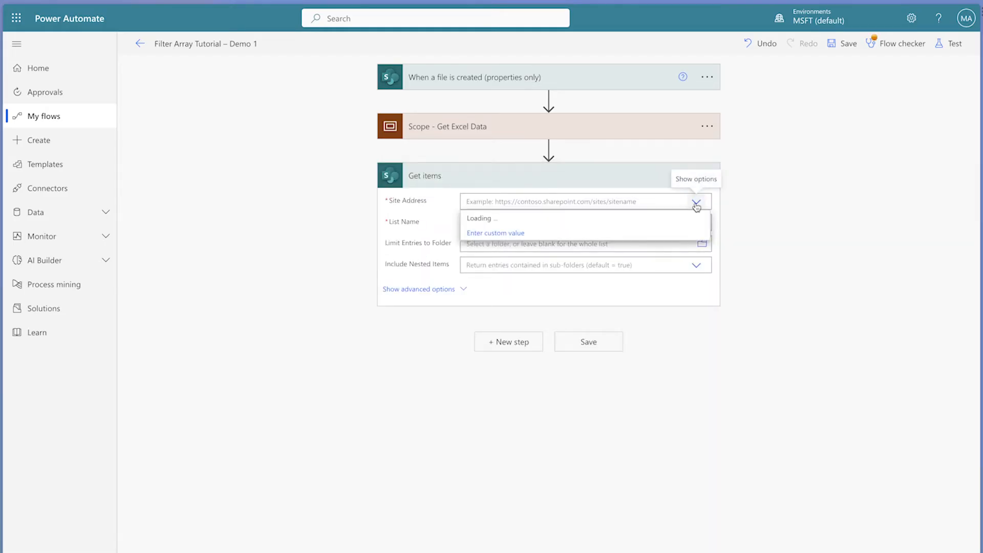
left_click(680, 234)
left_click(696, 235)
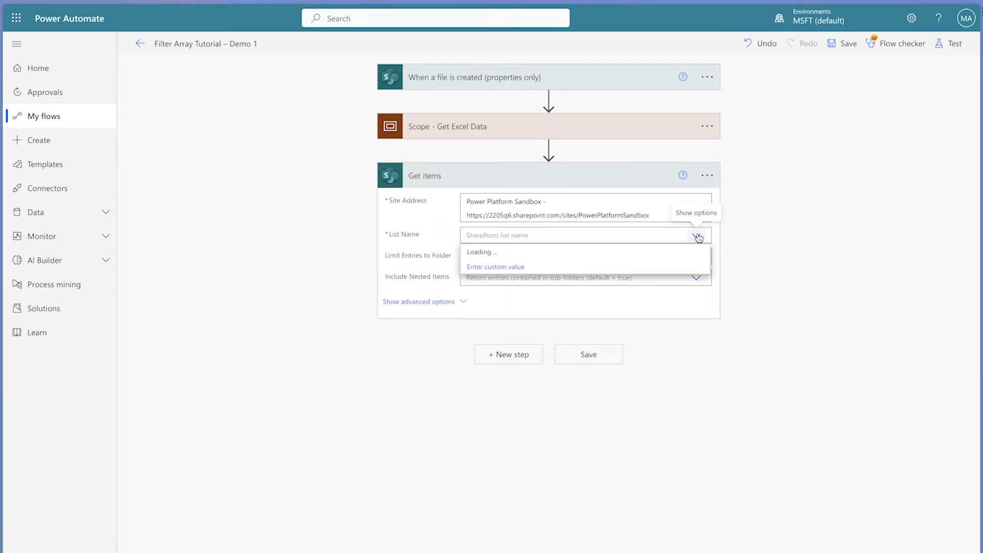
left_click(592, 297)
Step: Add a Select action after Get items - Email List and rename it "Select - Email ID"
left_click(507, 355)
type("select")
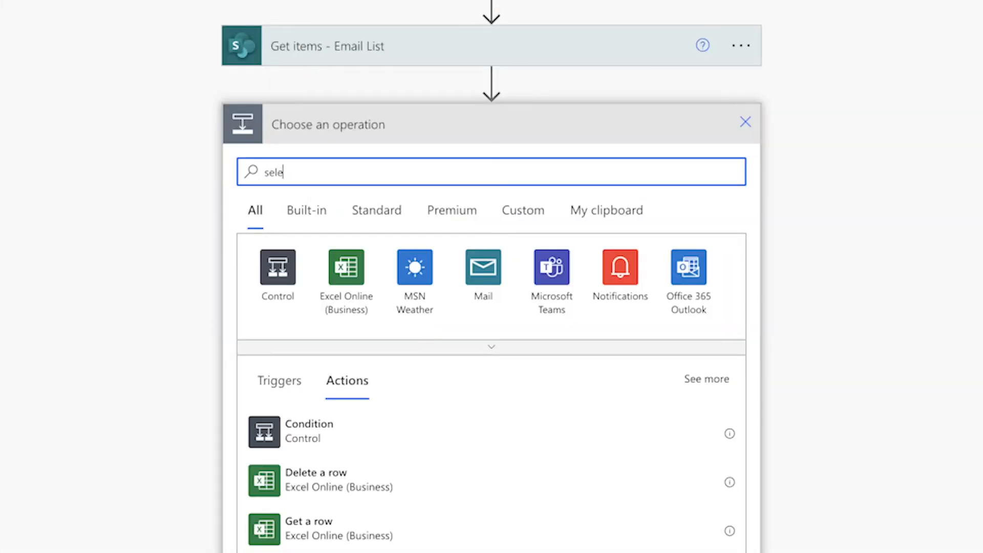
left_click(361, 437)
left_click(740, 124)
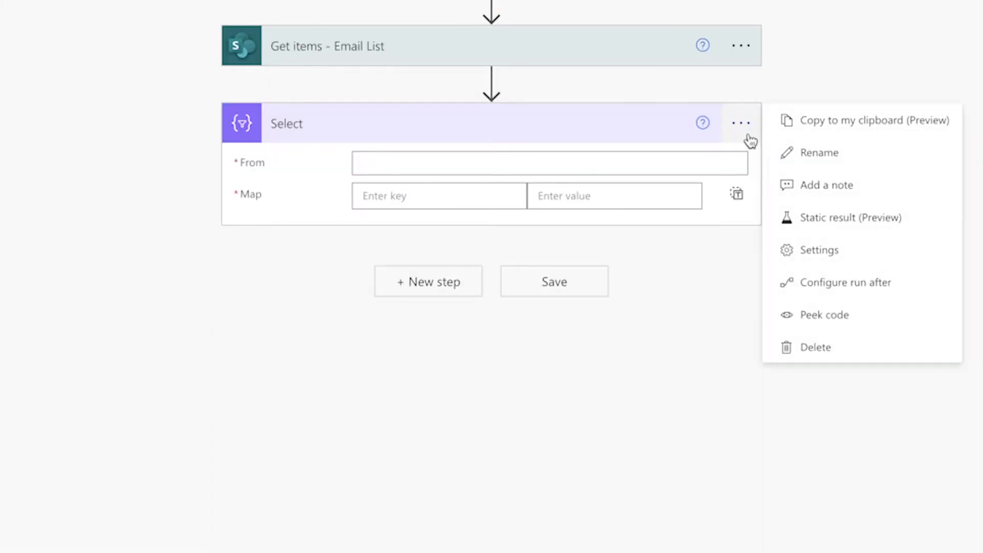
left_click(814, 151)
type("- Email")
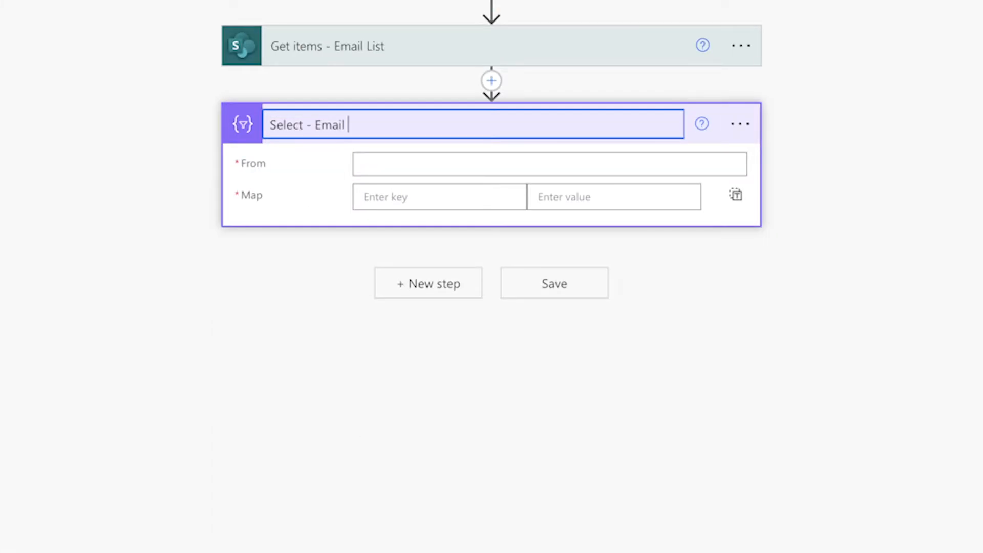
type(" LD")
left_click(553, 161)
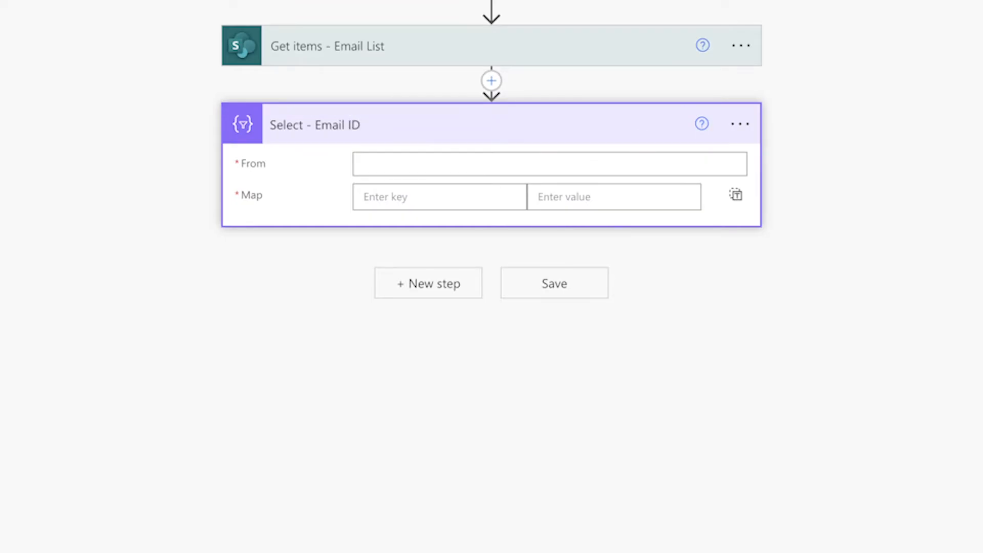
Step: Set the Select action's From to the Get items value output and, in text mode, its Map to EmailID
left_click(410, 164)
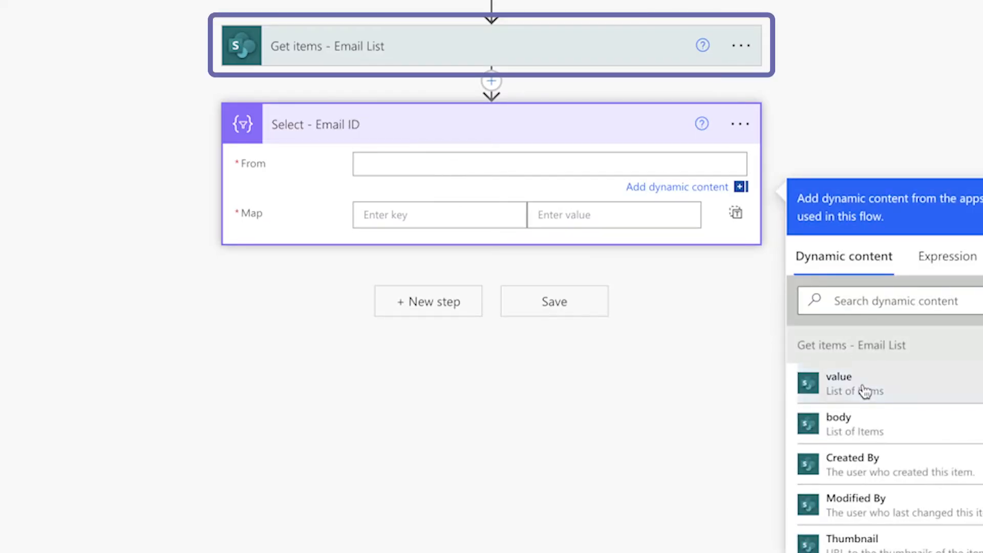
left_click(865, 389)
left_click(736, 219)
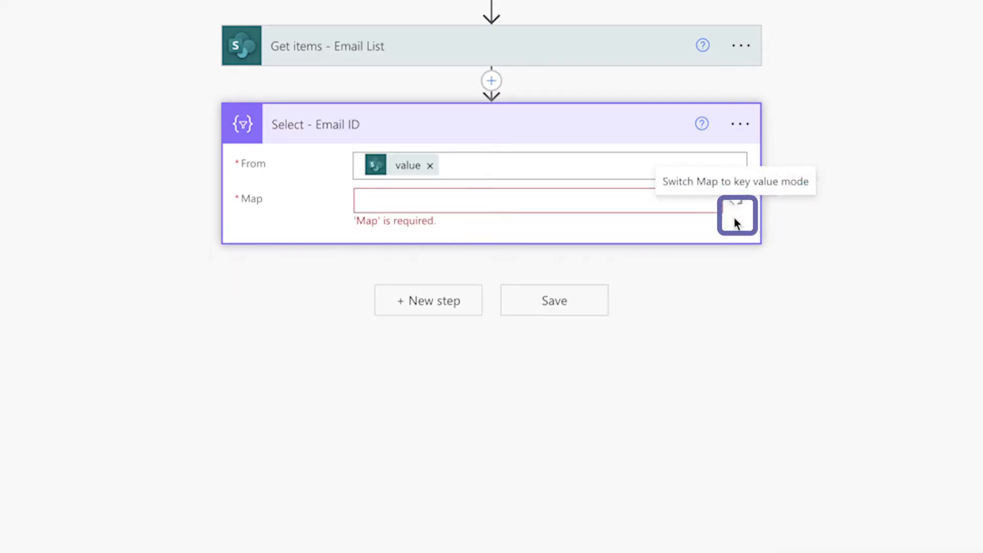
left_click(540, 200)
left_click(738, 342)
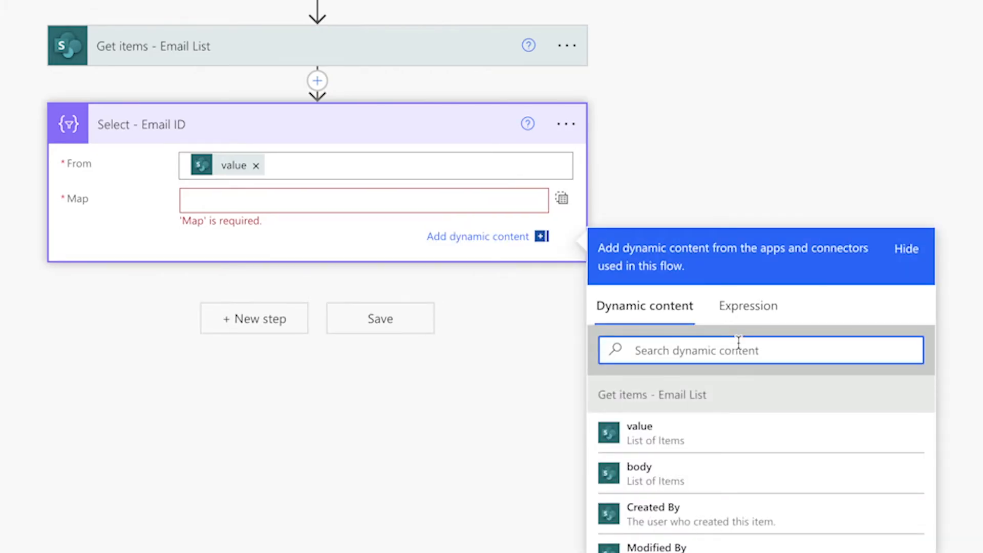
type("email")
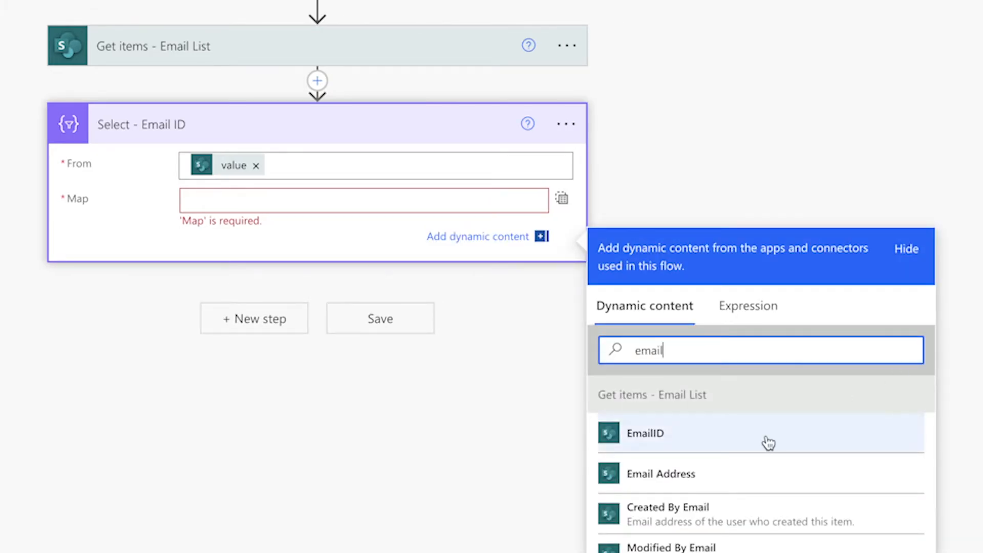
left_click(767, 443)
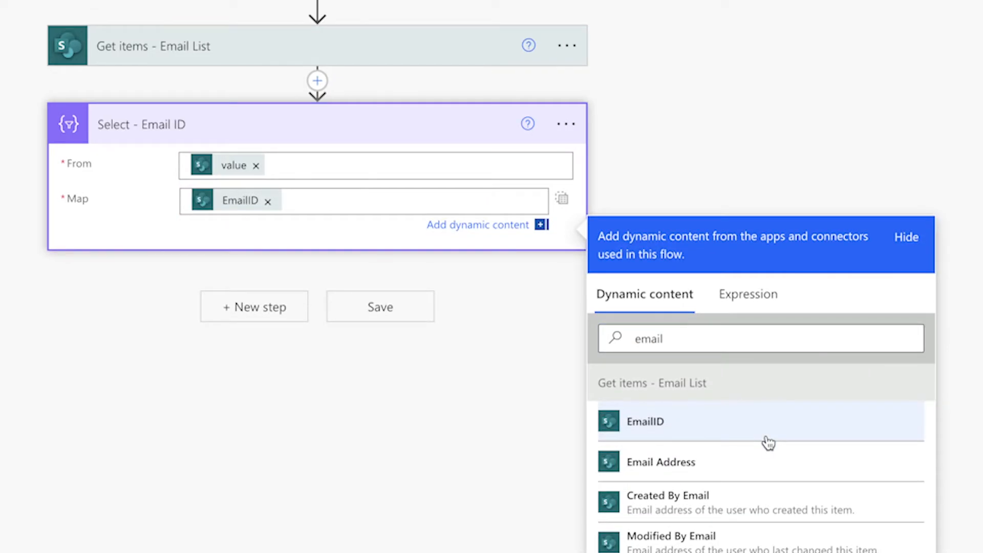
Step: Add a Join action after the Select action and rename it "Join - Email ID String"
left_click(270, 309)
type("join")
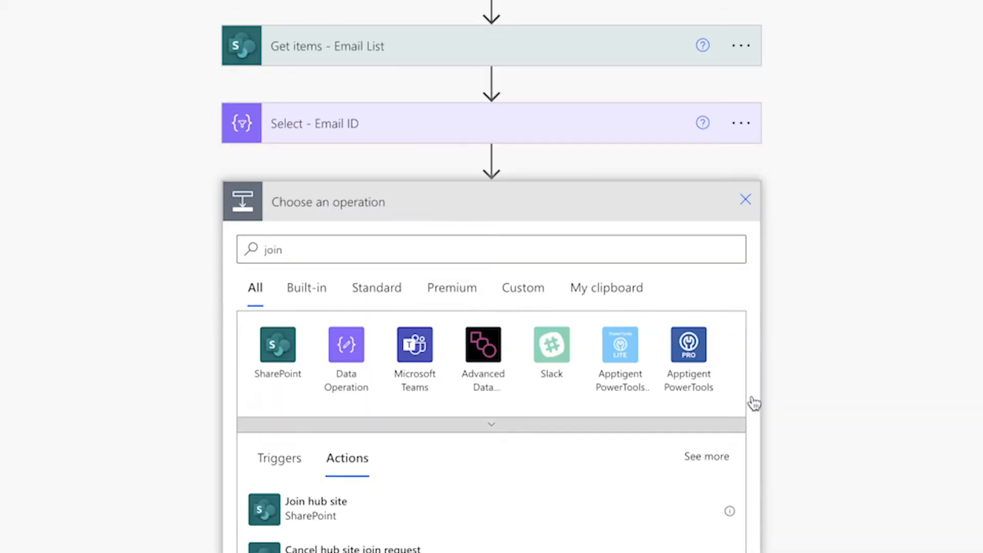
left_click(740, 201)
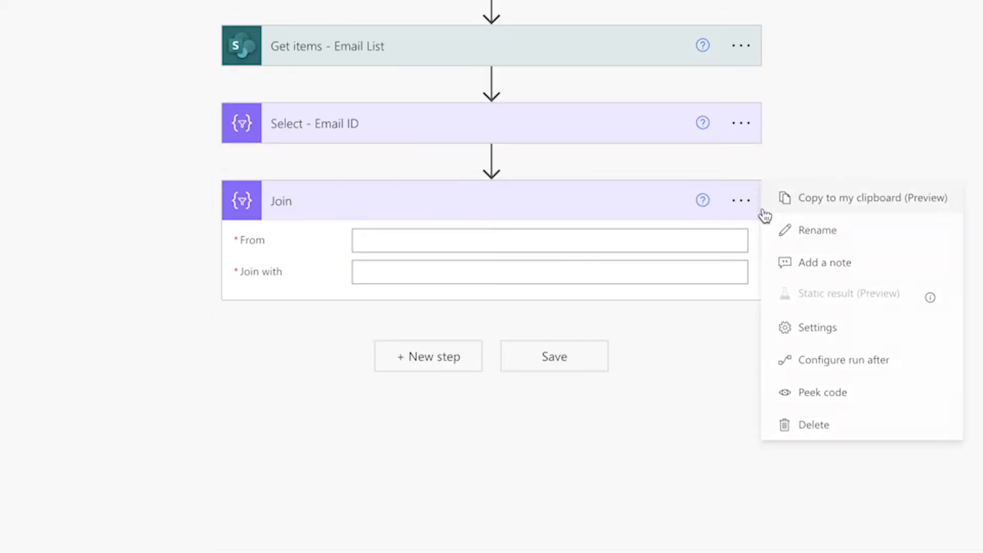
left_click(814, 228)
type("- Ema")
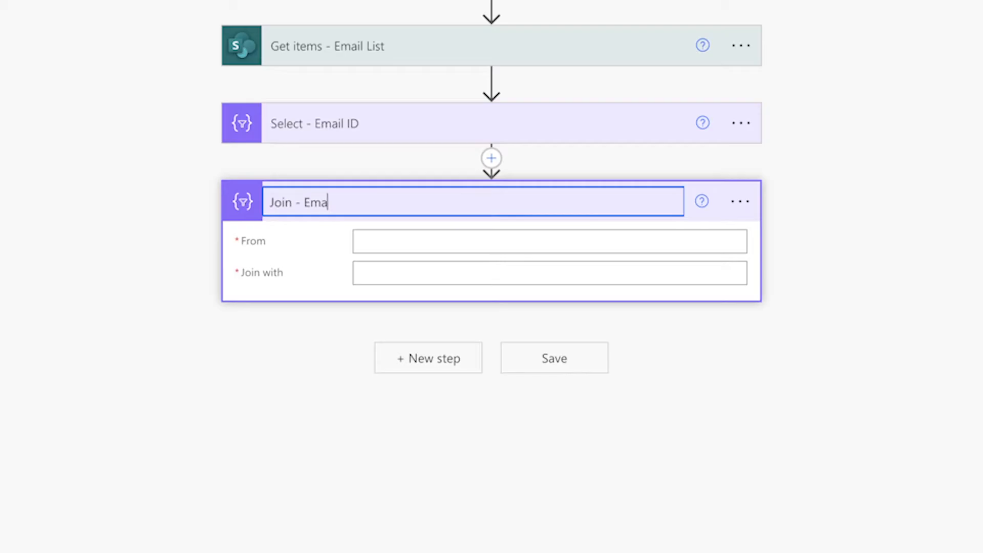
type("il ID String")
Step: Set the Join action's From to the Select - Email ID output and join with a comma
left_click(443, 244)
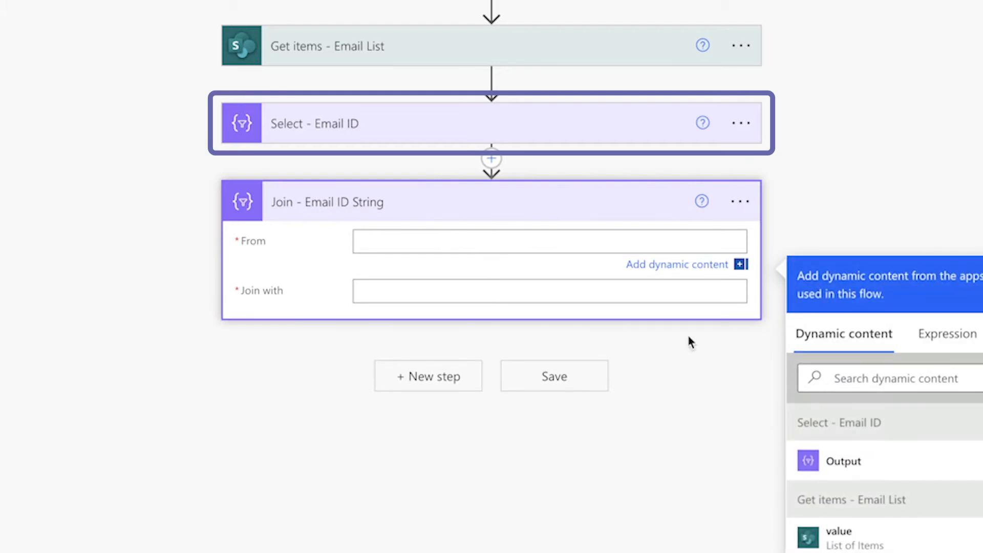
left_click(886, 464)
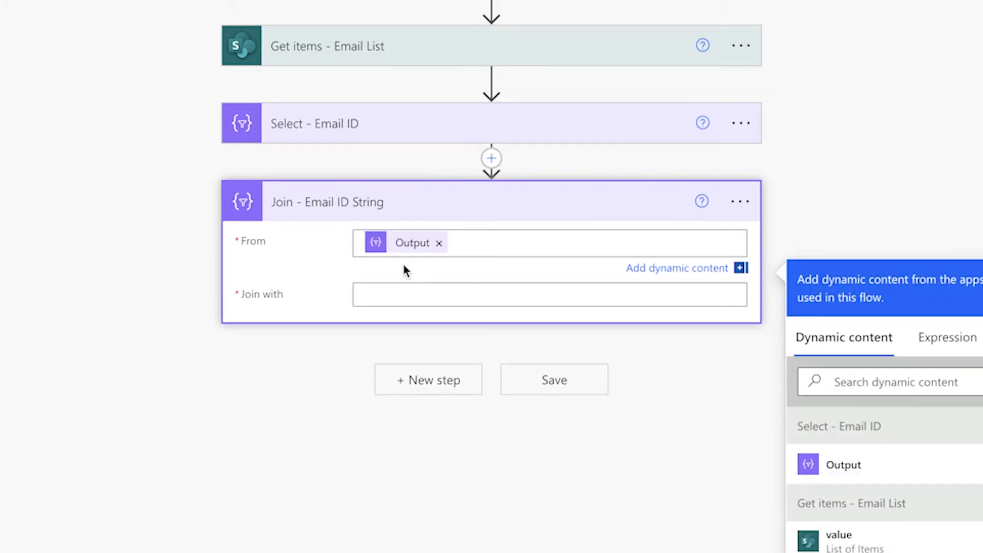
left_click(365, 294)
type(",")
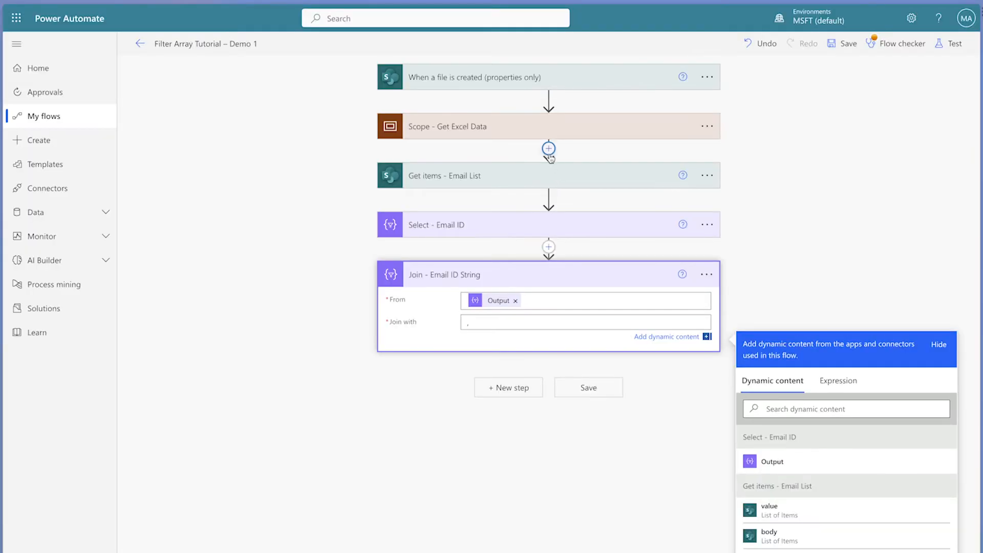
Step: Insert a Scope action named "Scope - Get SharePoint List Items" between Scope - Get Excel Data and Get items - Email List
left_click(492, 11)
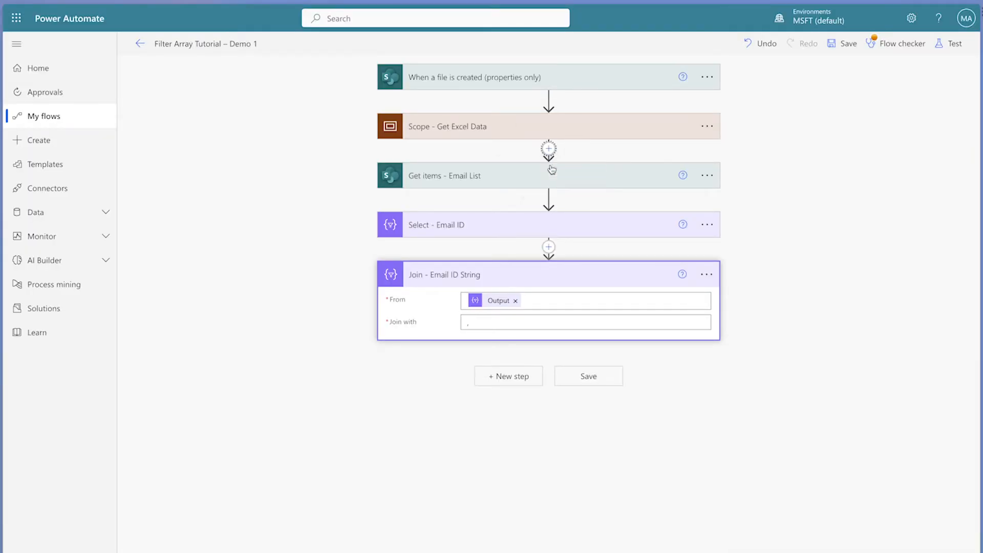
left_click(473, 35)
type("scope")
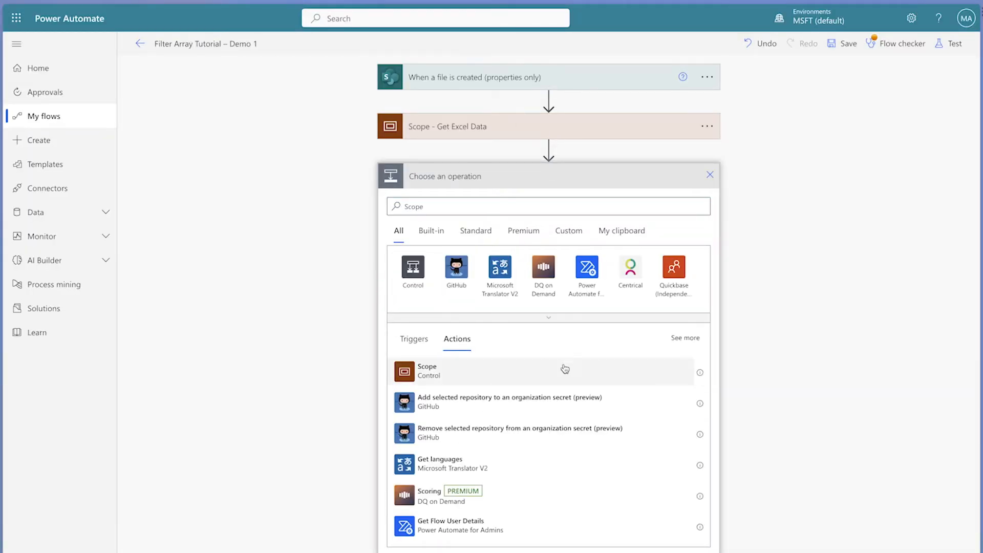
left_click(564, 373)
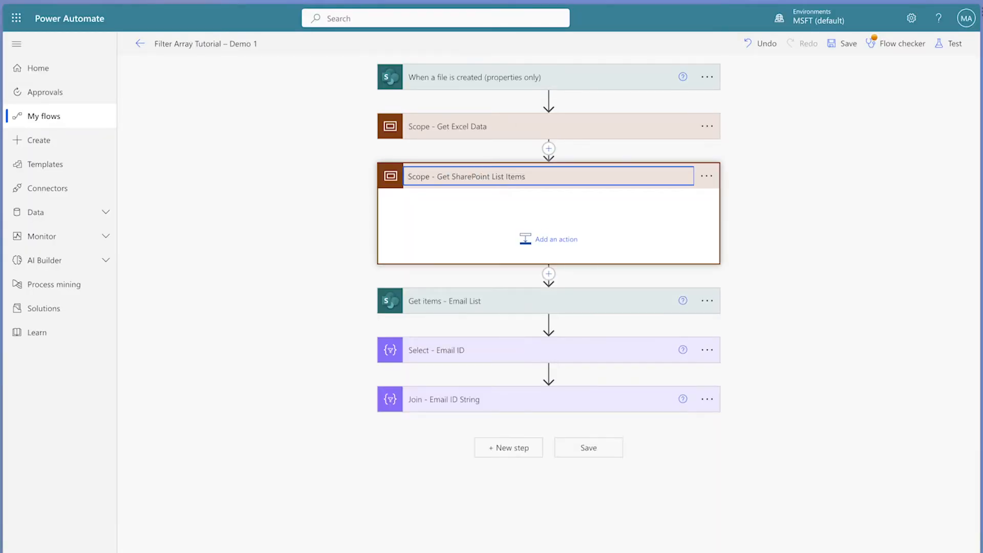
key("Return")
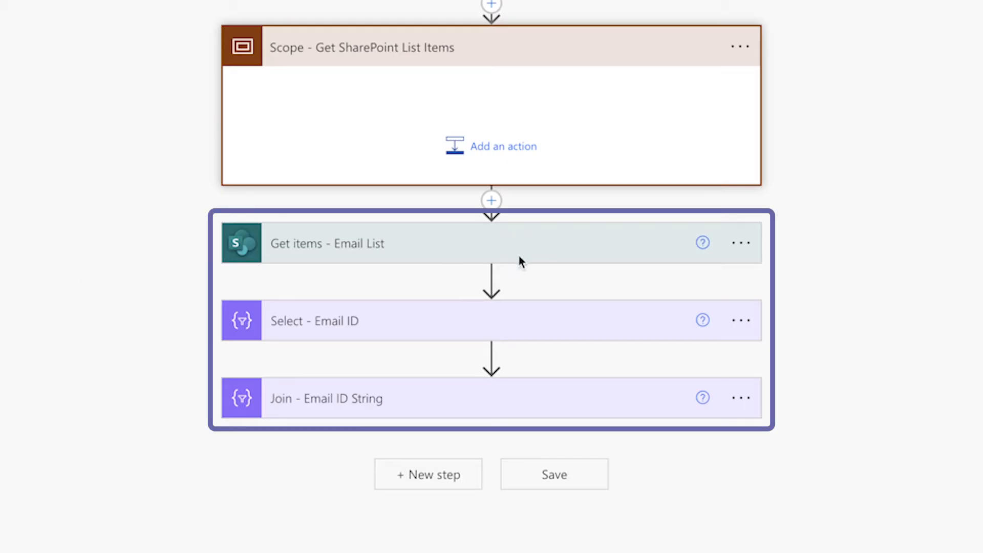
Step: Move the Get items, Select and Join actions, in that order, into Scope - Get SharePoint List Items
left_click_drag(466, 253, 467, 113)
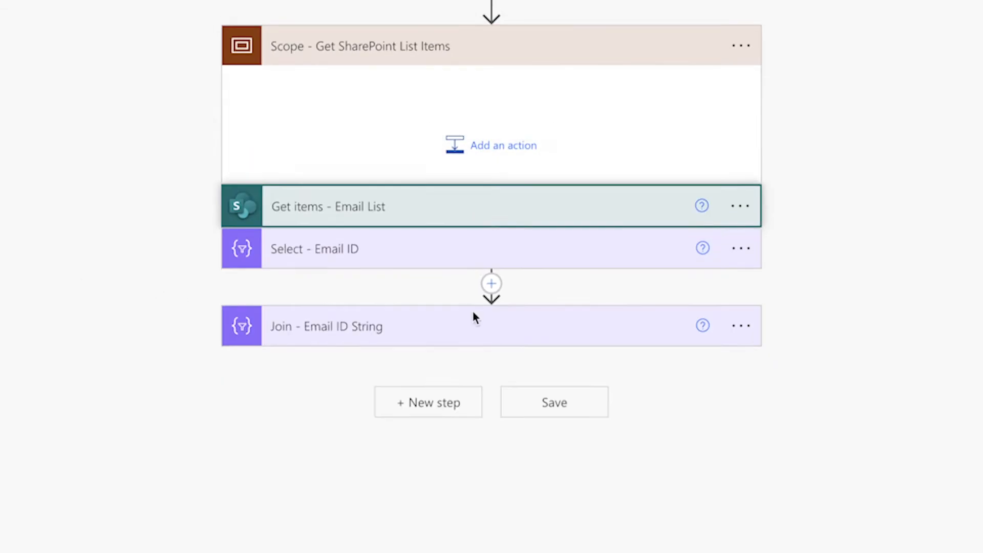
left_click_drag(459, 302, 469, 174)
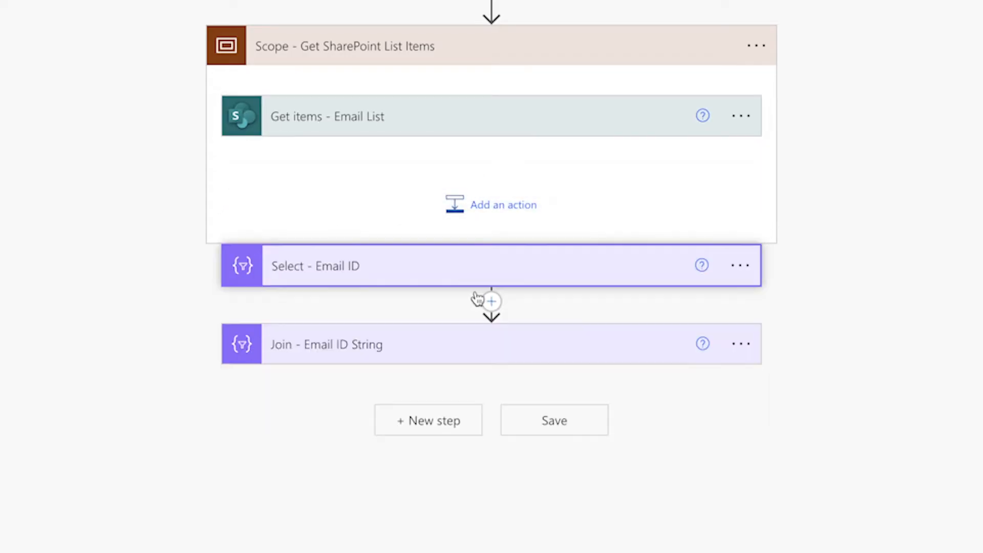
left_click_drag(451, 389, 460, 246)
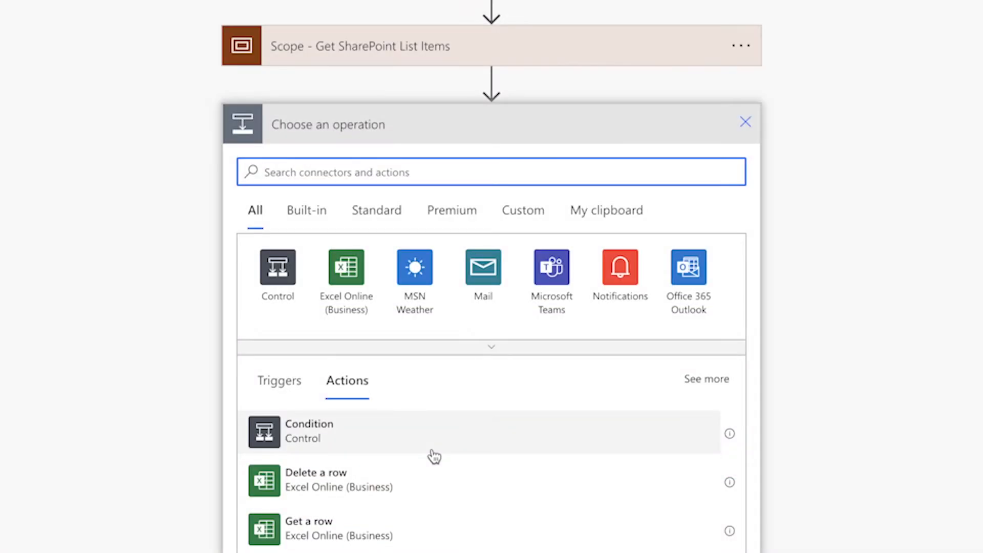
Step: Add a Filter array action below Scope - Get SharePoint List Items and rename it "Filter array - Excel Data to Add"
type("Filt")
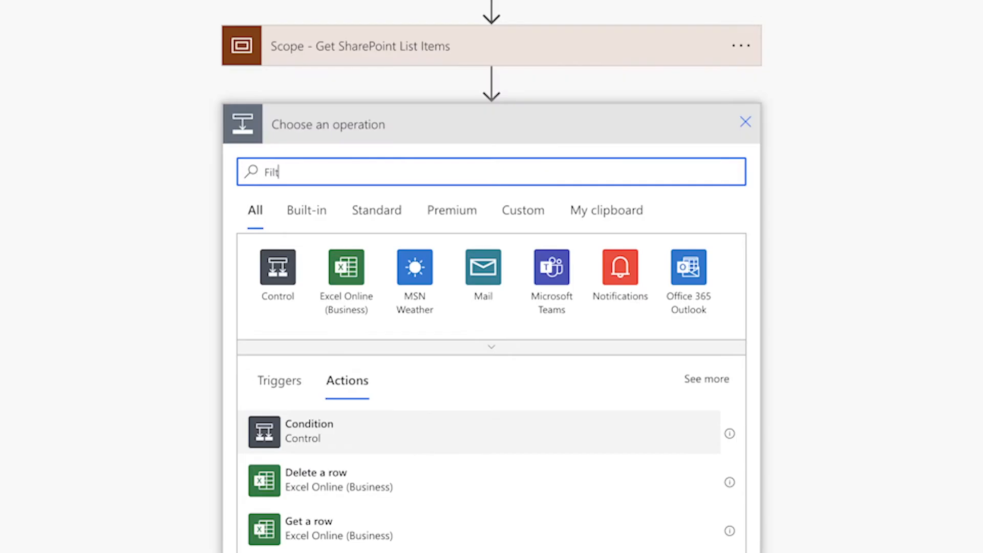
type("er arr")
left_click(456, 432)
left_click(741, 126)
left_click(788, 153)
left_click(579, 122)
type("-")
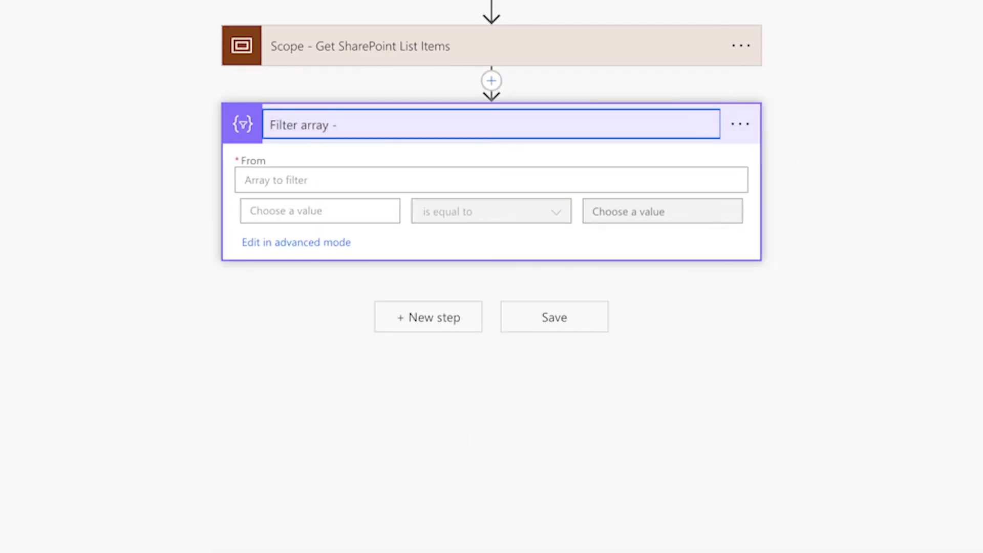
type(" Excel Data to")
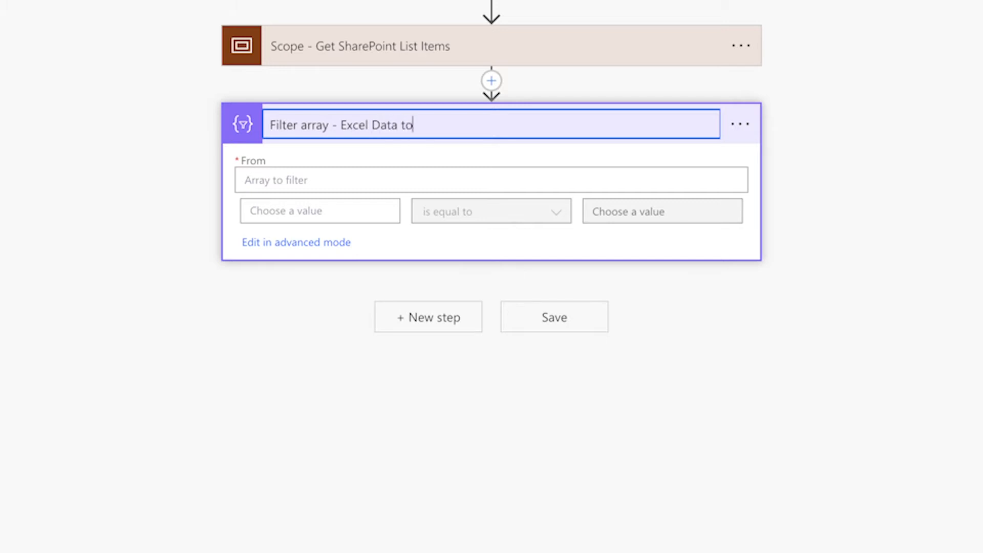
type(" Add")
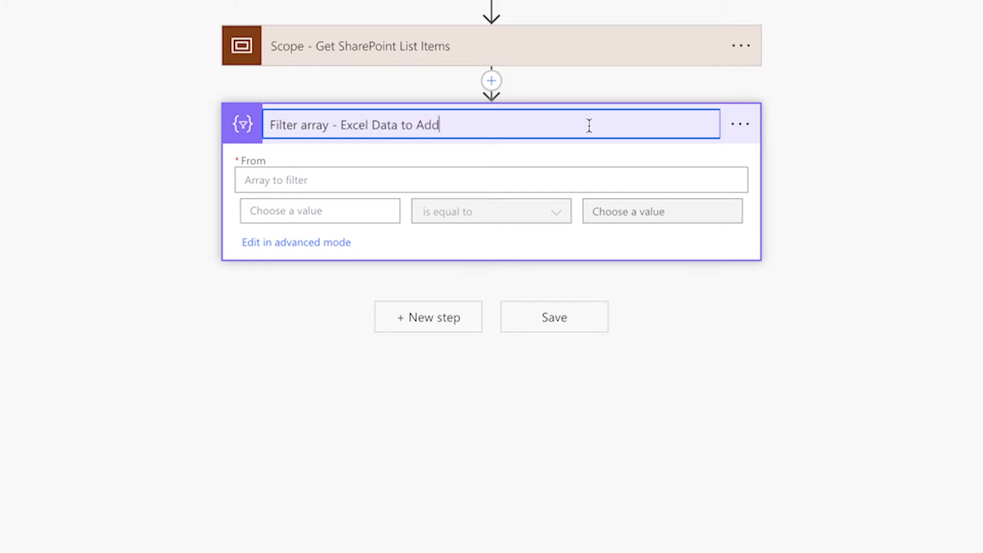
Step: Set the From of Filter array - Excel Data to Add to the value output of List rows present in a table
left_click(585, 180)
type("value")
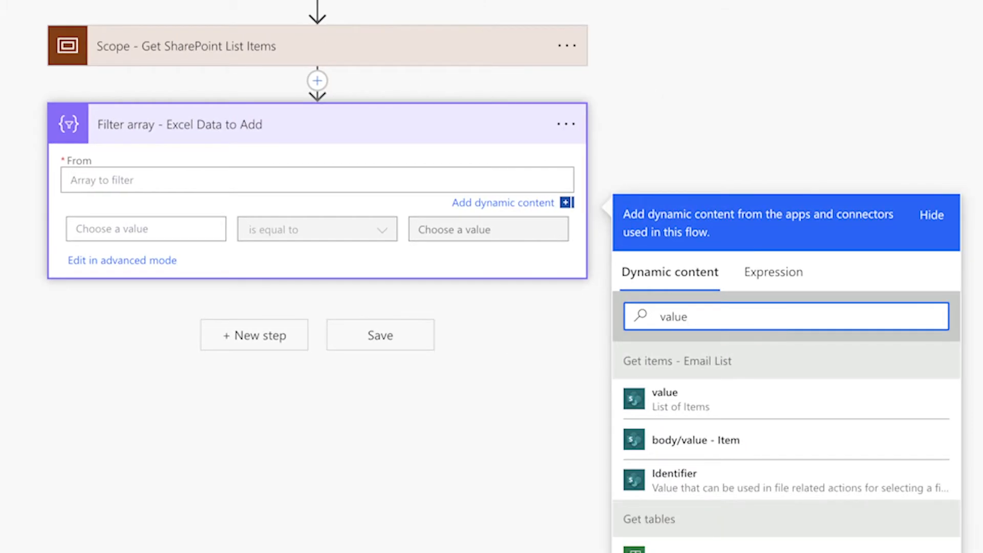
scroll(710, 428, "down", 4)
left_click(712, 428)
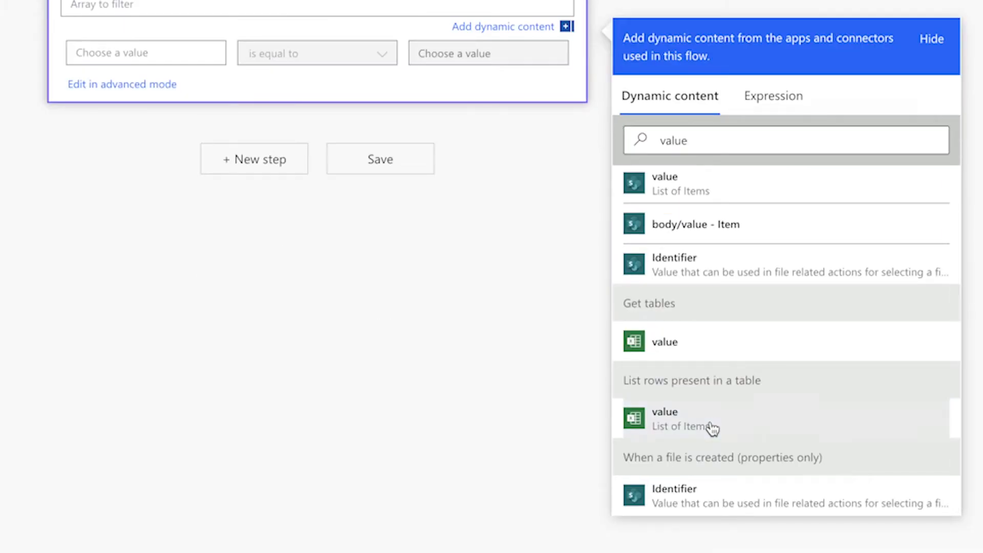
Step: Set the filter condition's first value to the Join - Email ID String output and its operator to "does not contain"
left_click(154, 57)
left_click(544, 348)
type("output")
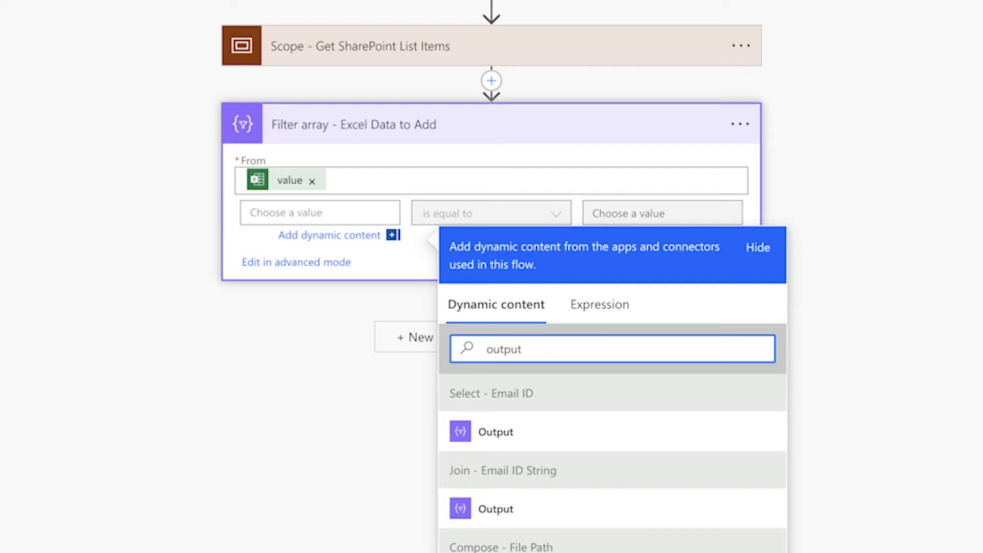
left_click(586, 509)
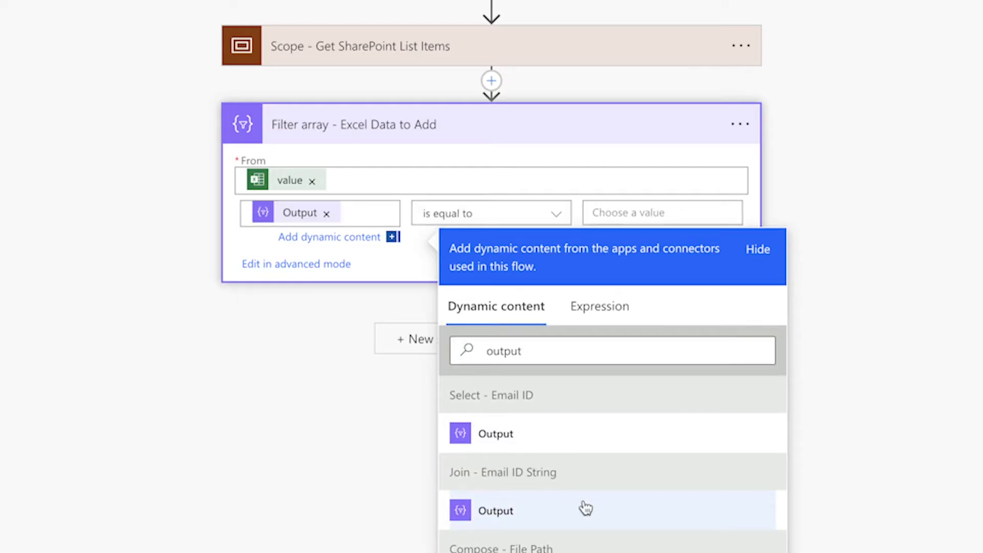
left_click(529, 215)
left_click(524, 265)
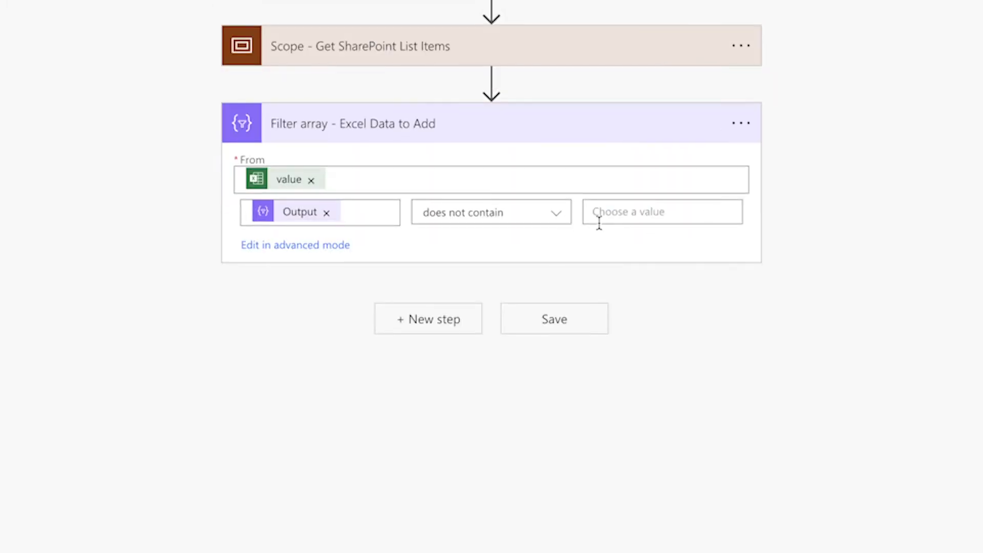
Step: Set the comparison value of the filter condition to the expression item()?['ID']
left_click(630, 213)
scroll(812, 508, "down", 2)
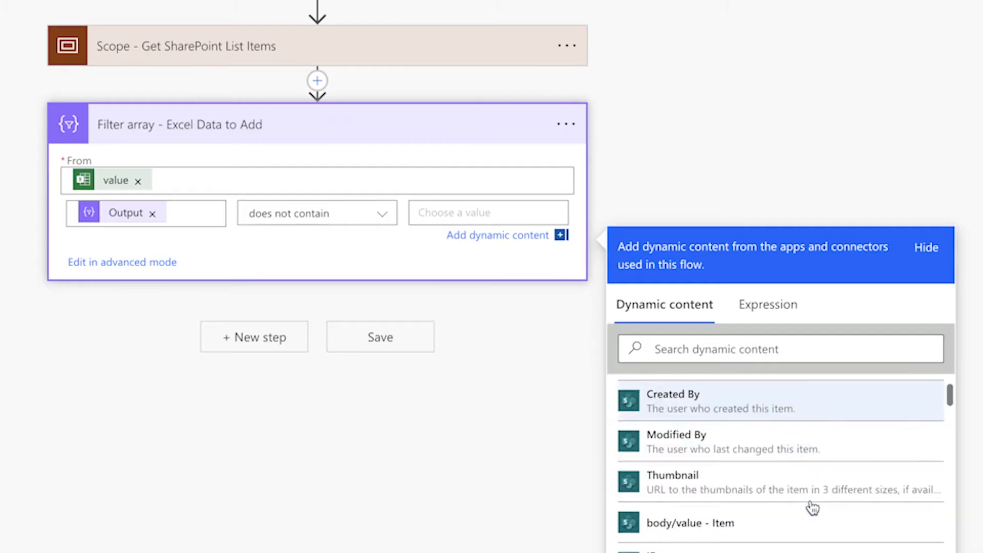
scroll(813, 508, "down", 15)
scroll(812, 508, "down", 6)
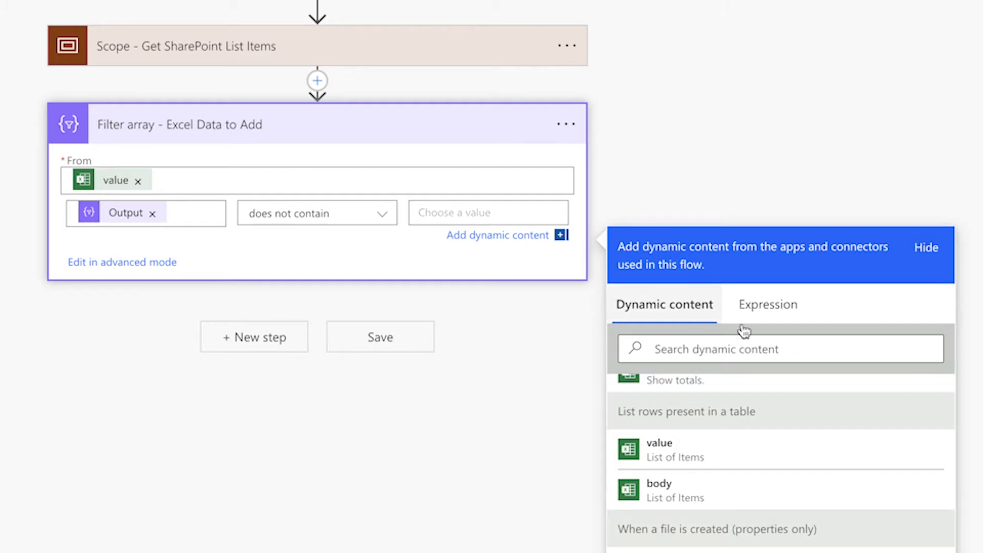
left_click(751, 307)
type("i")
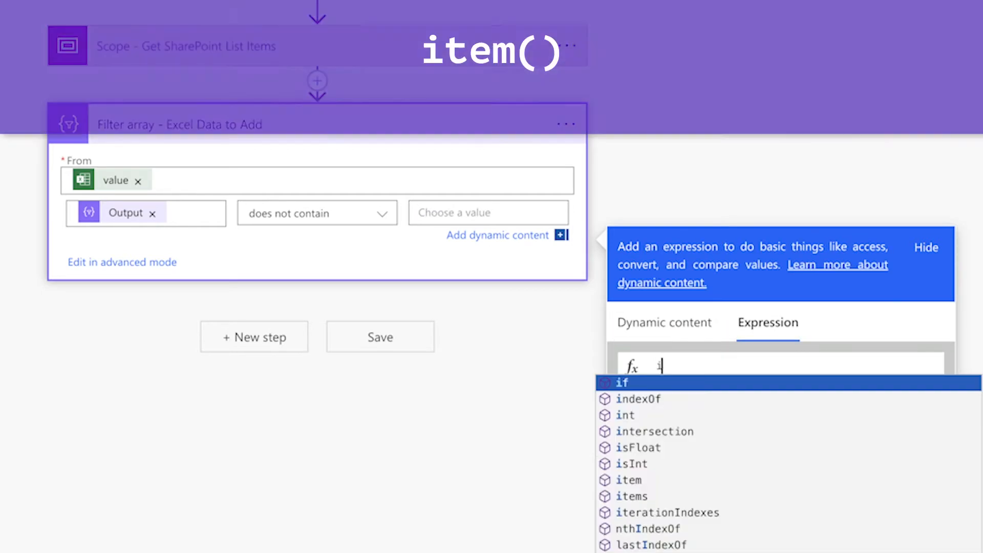
type("tem()?['")
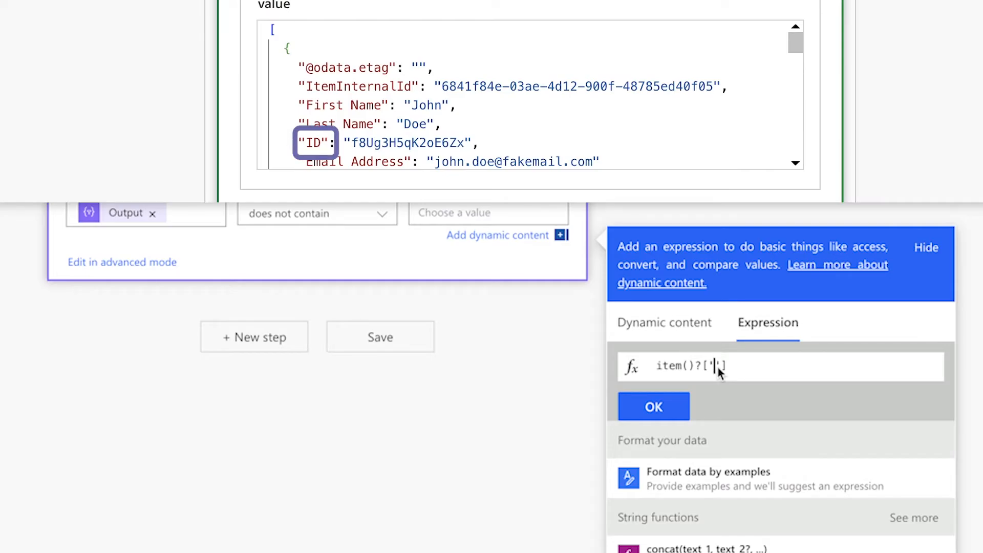
type("ID")
left_click(671, 413)
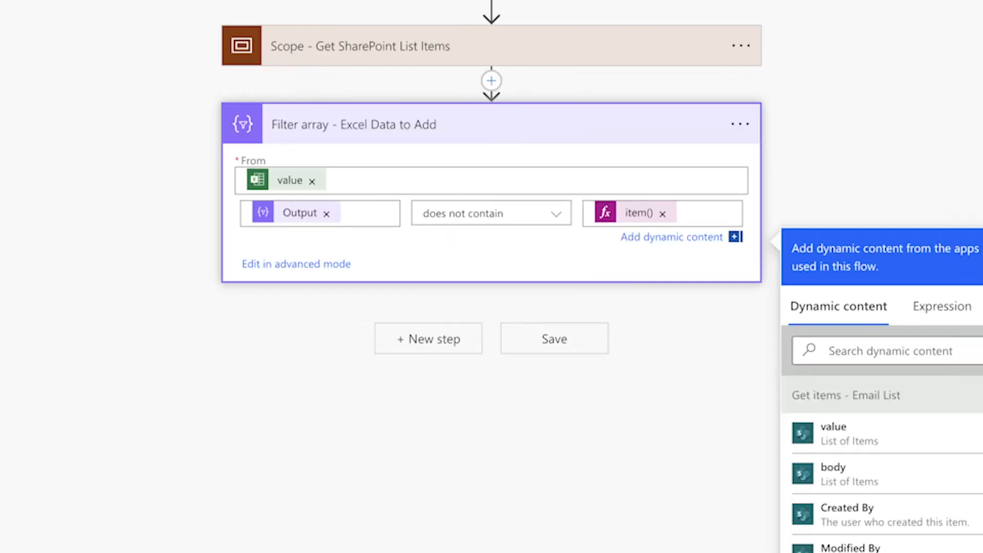
Step: Add a Compose action below the Filter array and rename it "Compose - Excel Data to Add Count"
left_click(413, 340)
type("Compose")
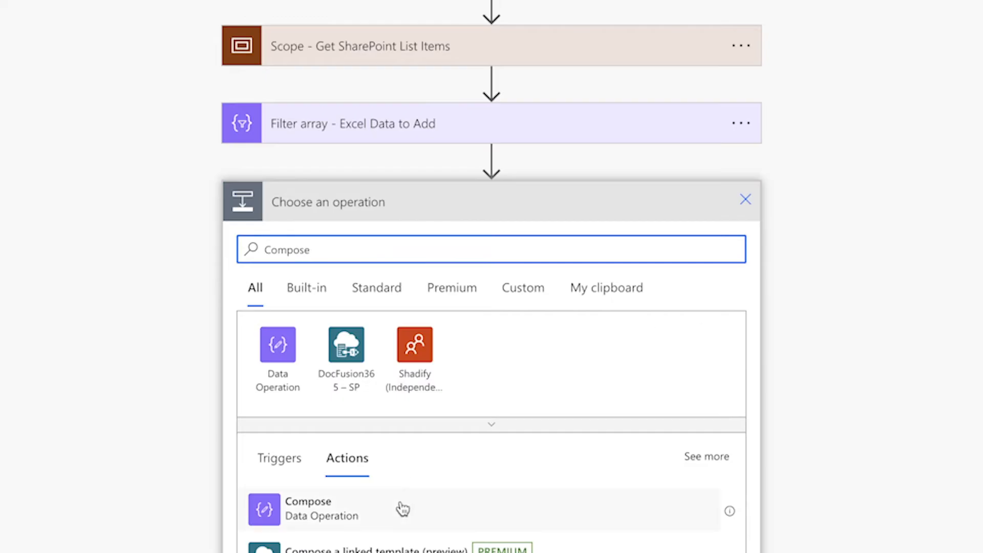
left_click(397, 505)
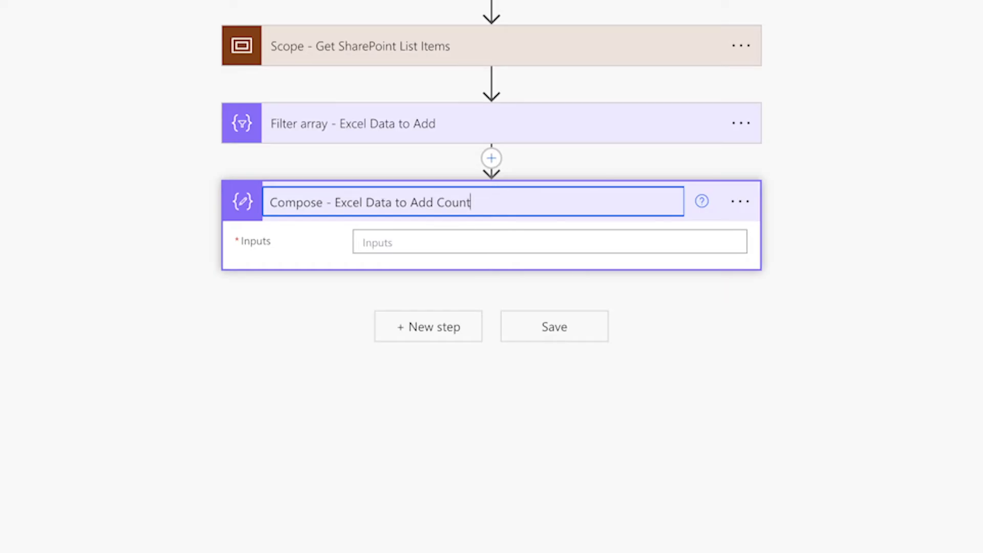
Step: Set the Compose inputs to a length() expression wrapping the body of Filter array - Excel Data to Add
left_click(697, 237)
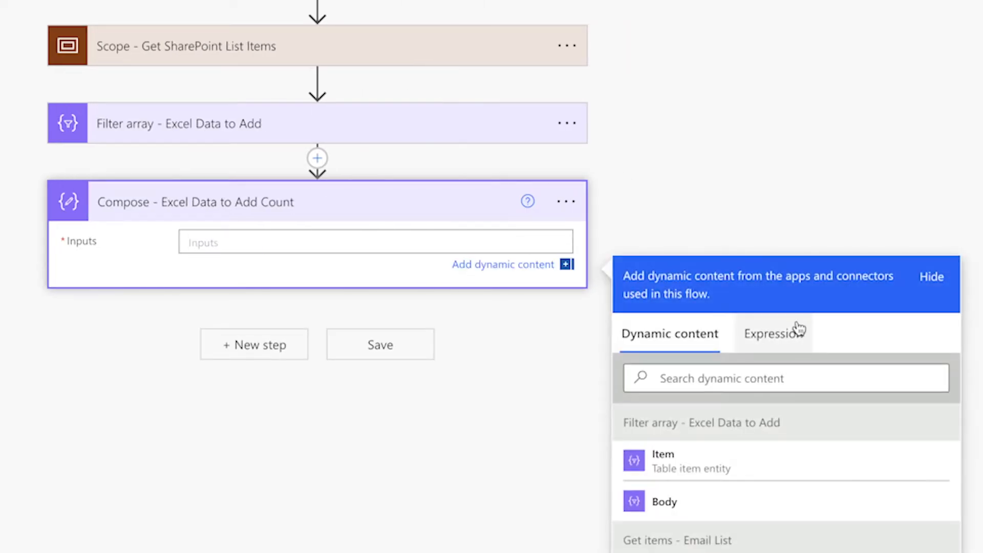
left_click(796, 330)
type("length")
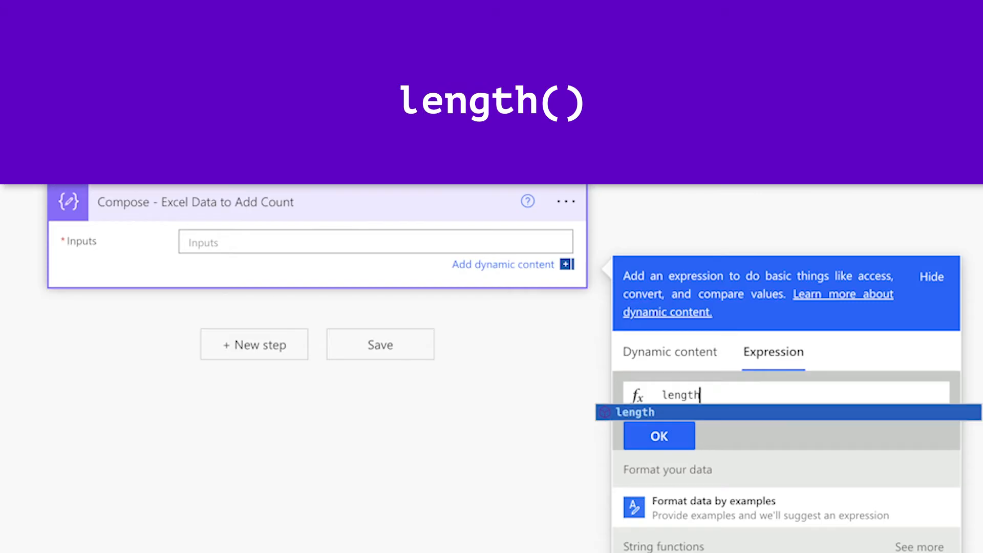
type("(")
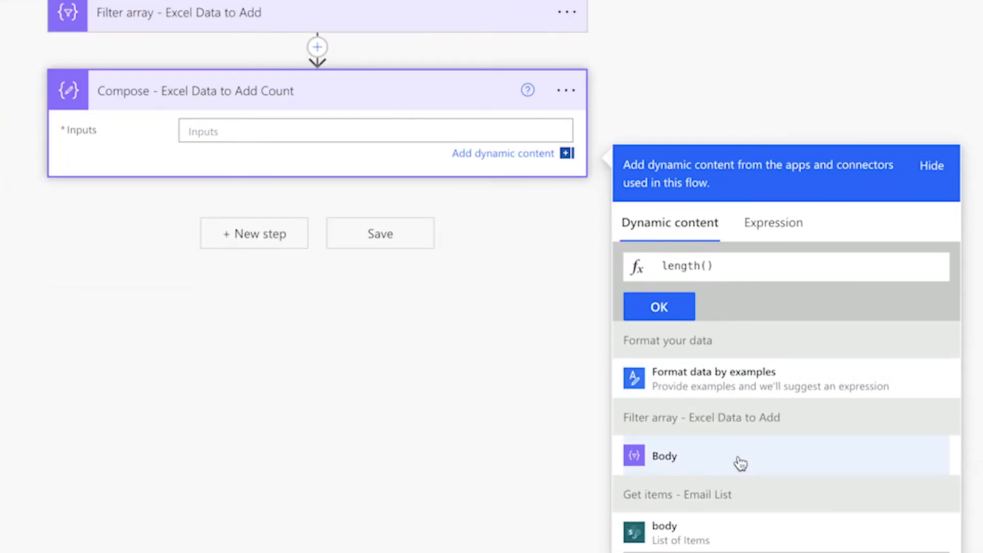
left_click(739, 551)
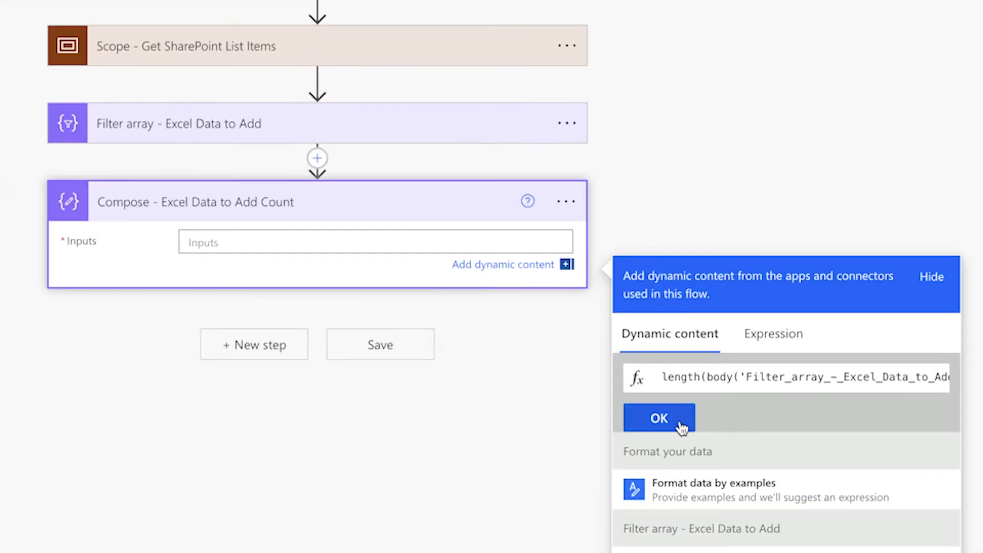
left_click(681, 425)
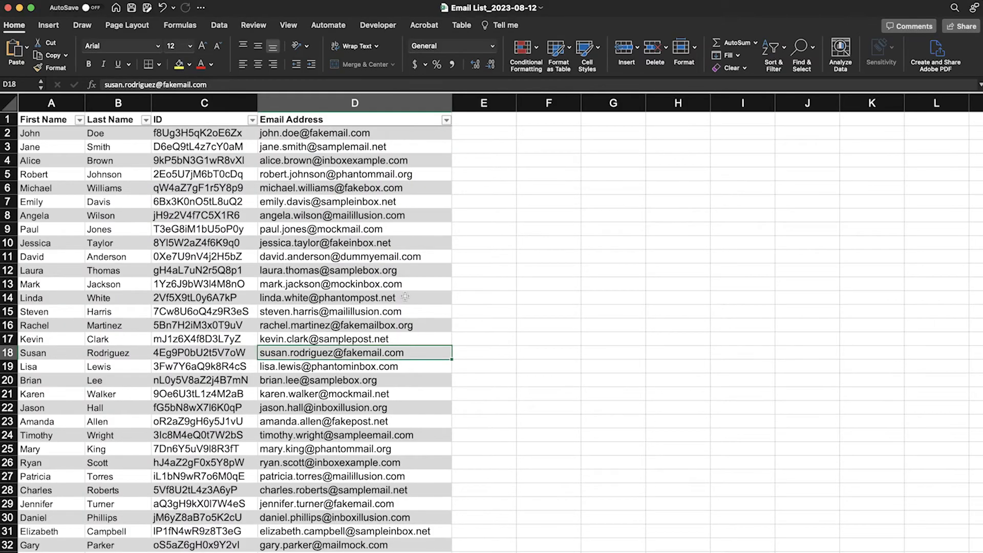
Step: Test the flow by adding the Email List_2023-08-12 workbook to SharePoint's Email List folder, and open the Compose - Excel Data to Add Count run result
scroll(475, 309, "down", 5)
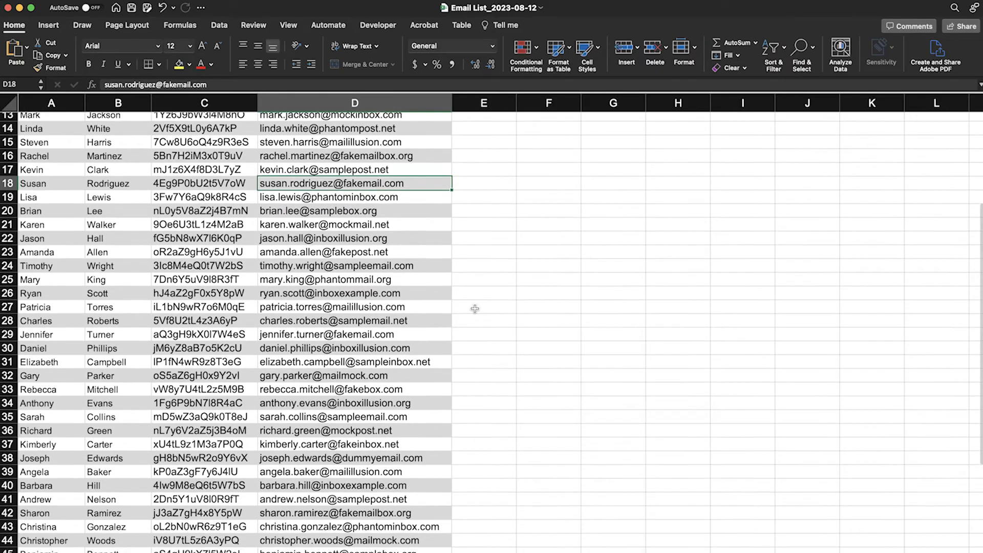
scroll(475, 308, "down", 7)
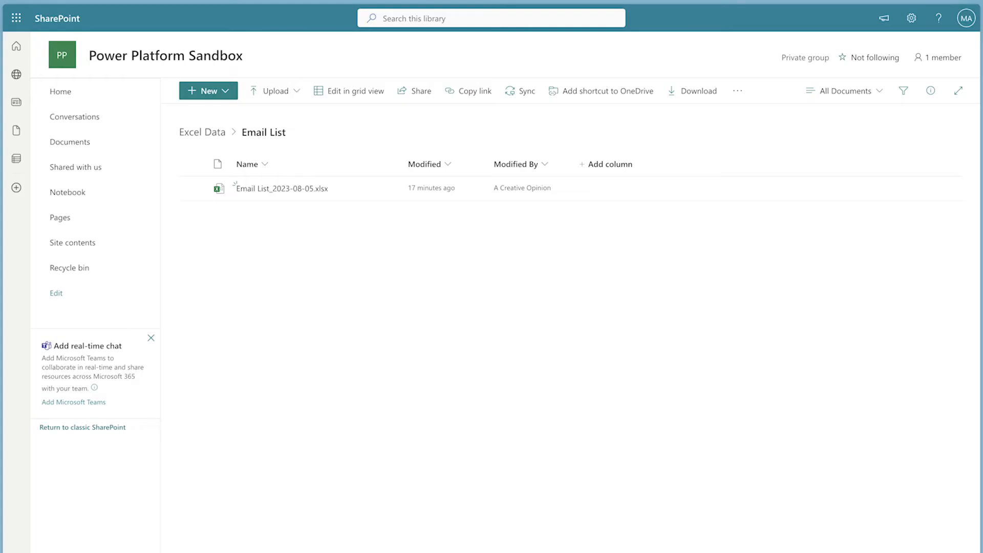
left_click_drag(362, 266, 411, 265)
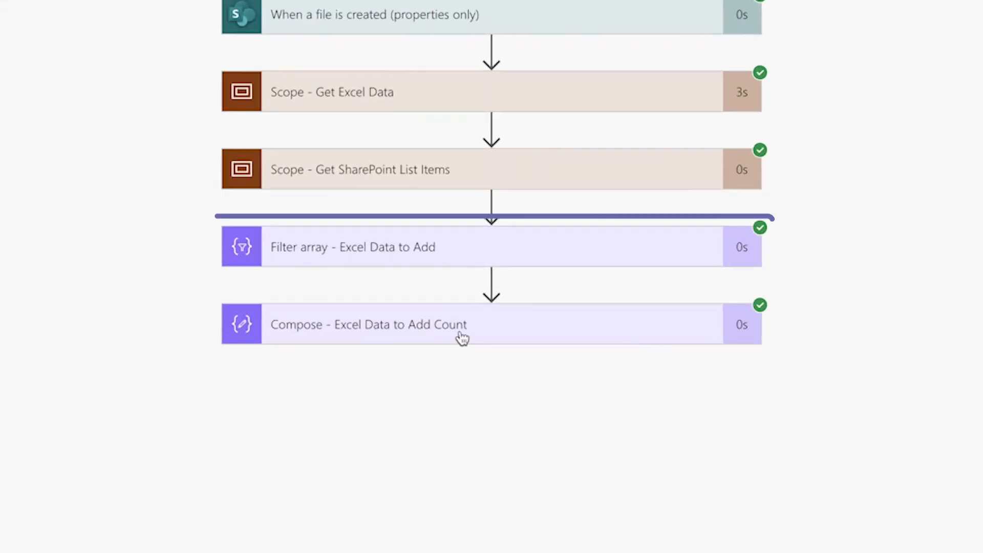
left_click(461, 335)
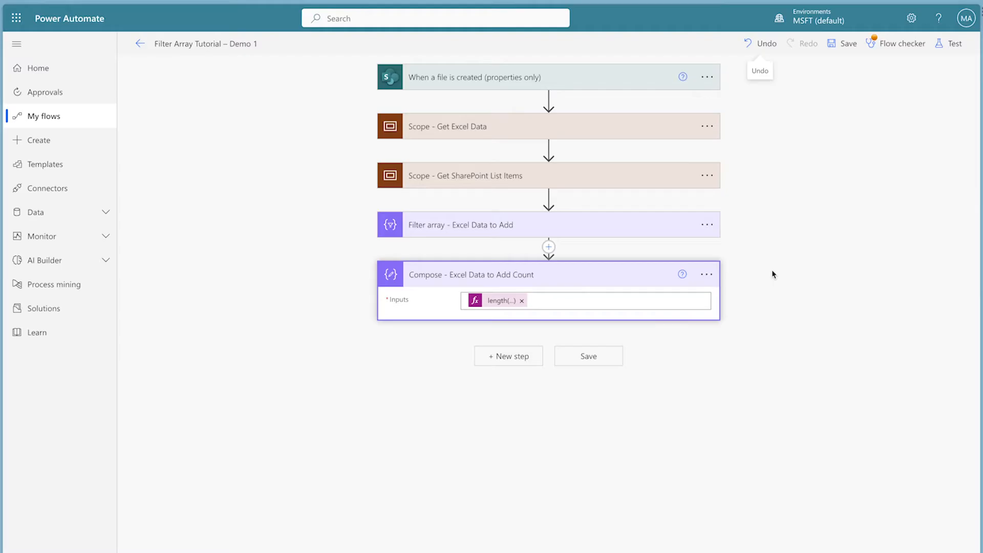
Step: At the end of Scope - Get Excel Data, add a Select action named "Select - Excel Email ID" with the listed rows' value as From
left_click(551, 126)
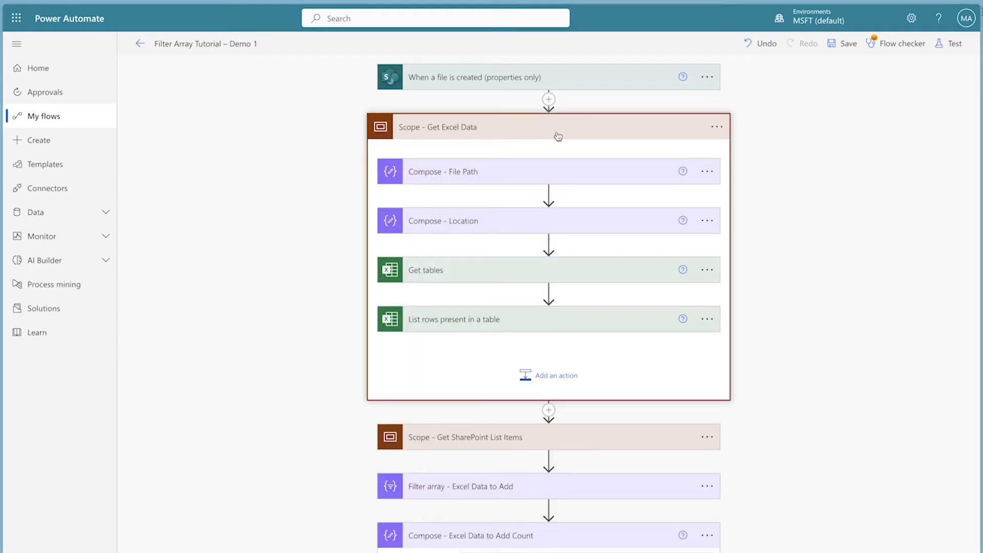
left_click(557, 377)
type("select")
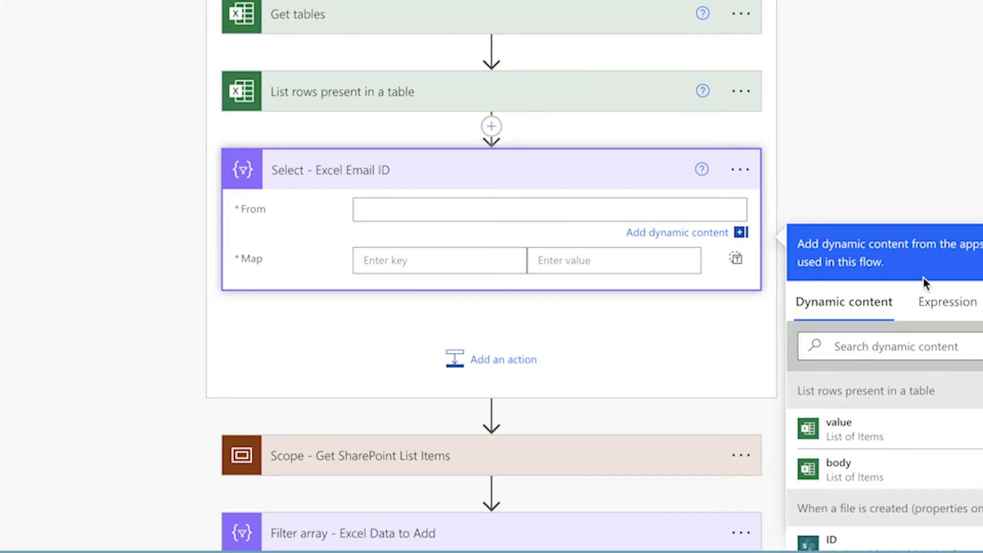
left_click(880, 438)
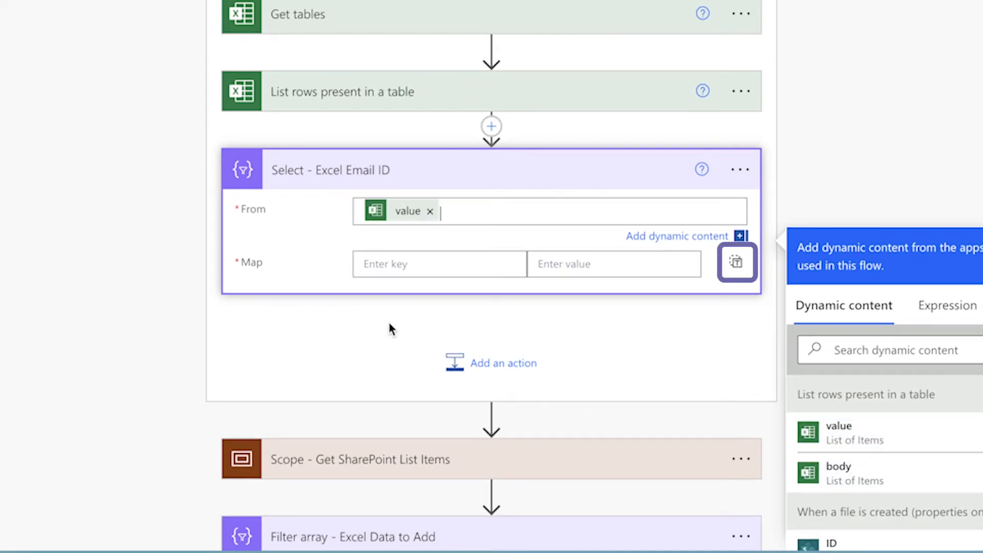
Step: Switch the Map of Select - Excel Email ID to text mode and set it to the expression item()?['ID']
left_click(736, 263)
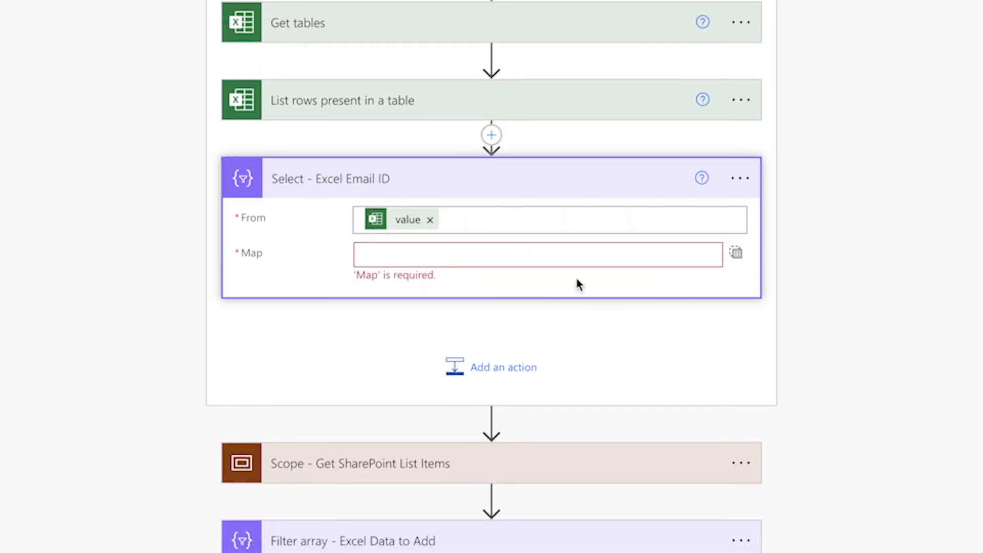
left_click(536, 256)
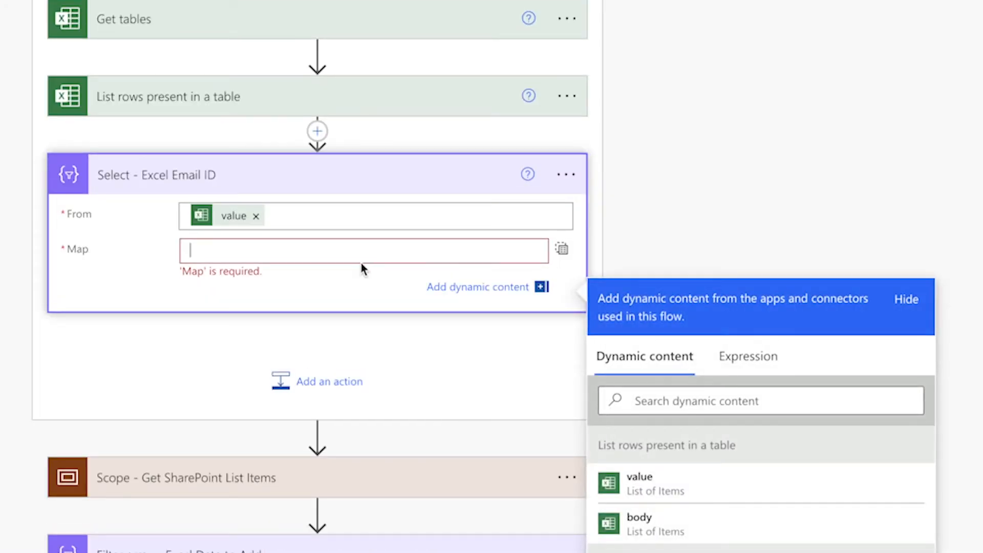
left_click(748, 356)
left_click(643, 428)
type("item()")
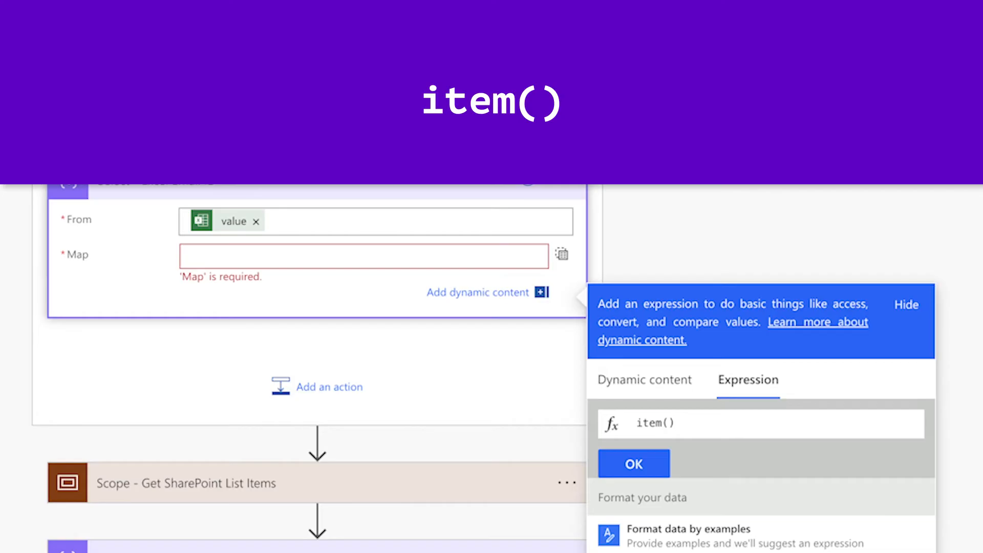
type("?['")
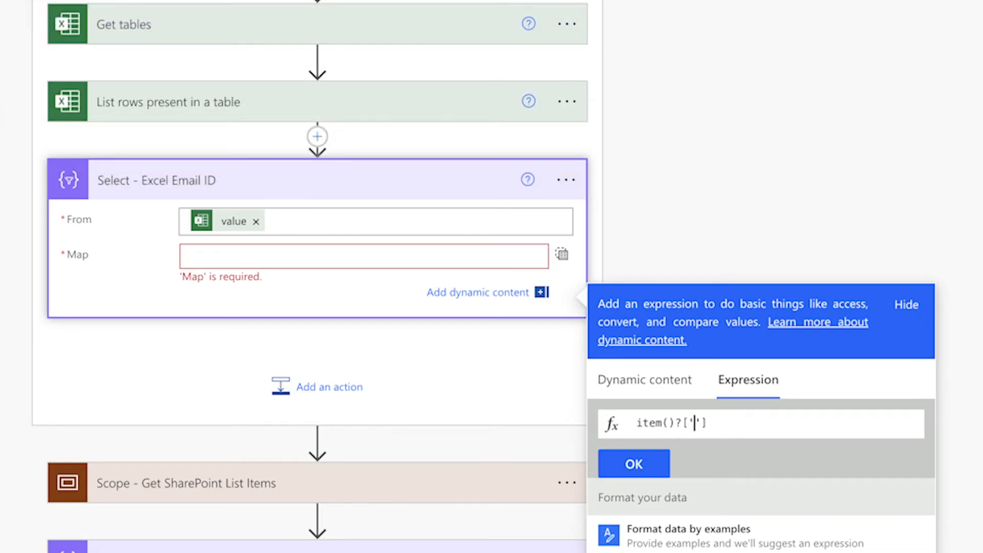
type("ID")
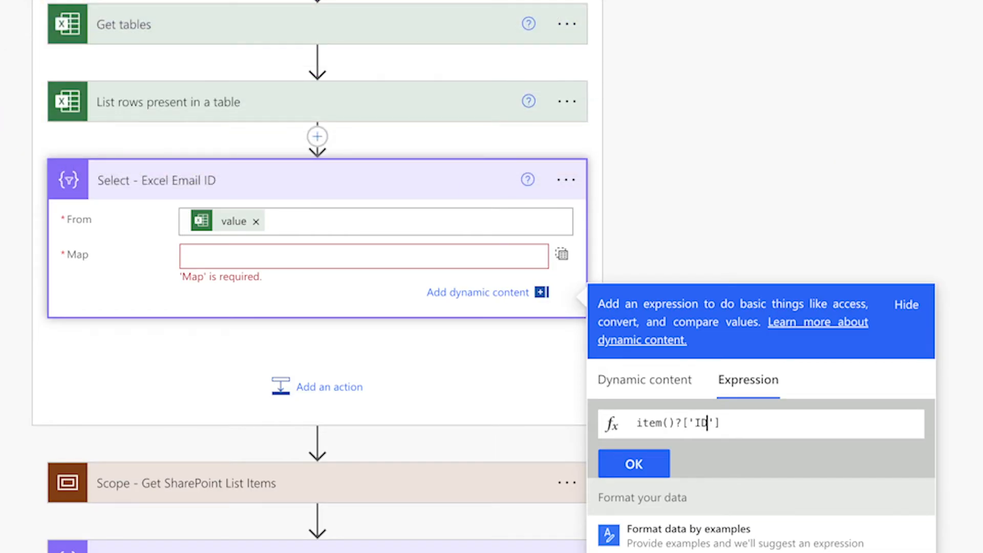
left_click(609, 464)
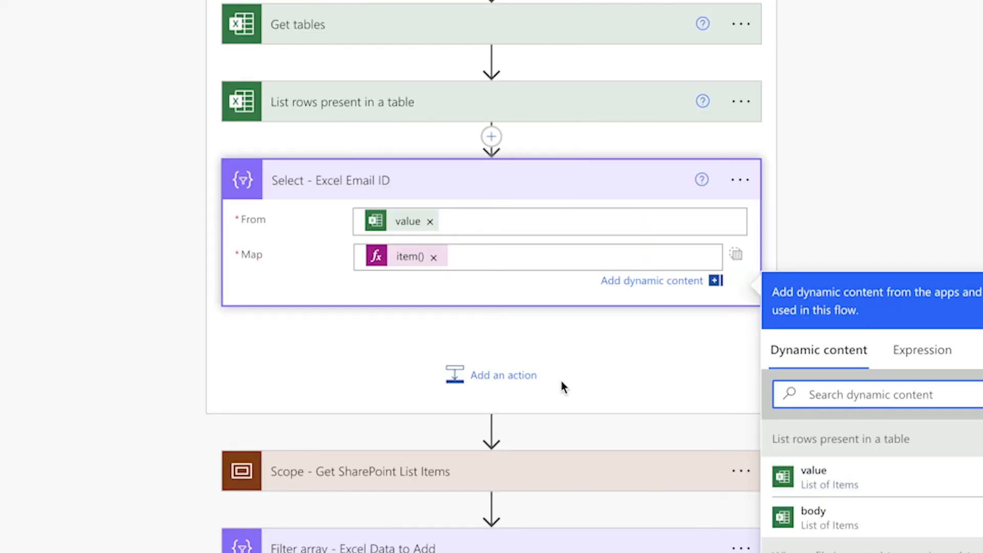
Step: Add a Join action below Select - Excel Email ID and rename it "Join - Excel Email ID String"
left_click(516, 375)
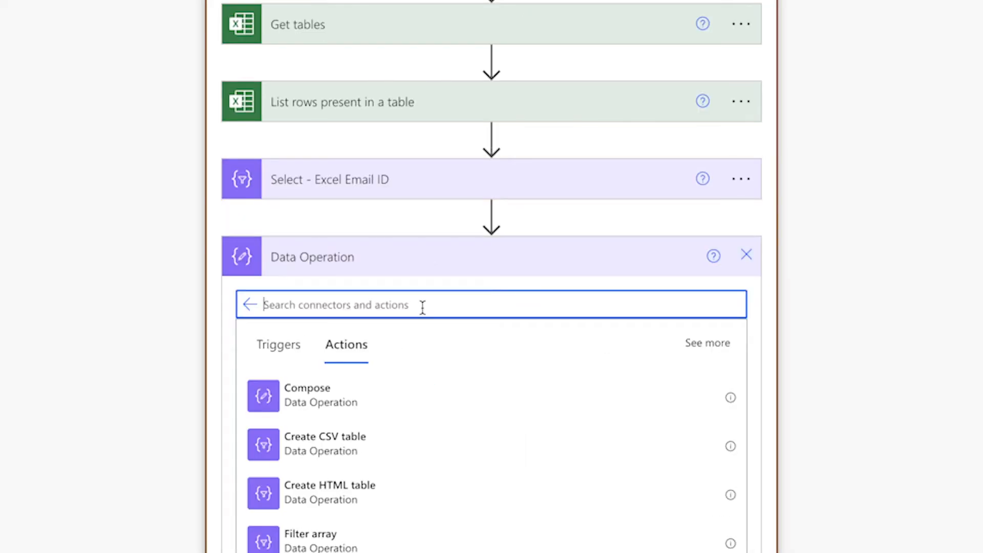
type("join")
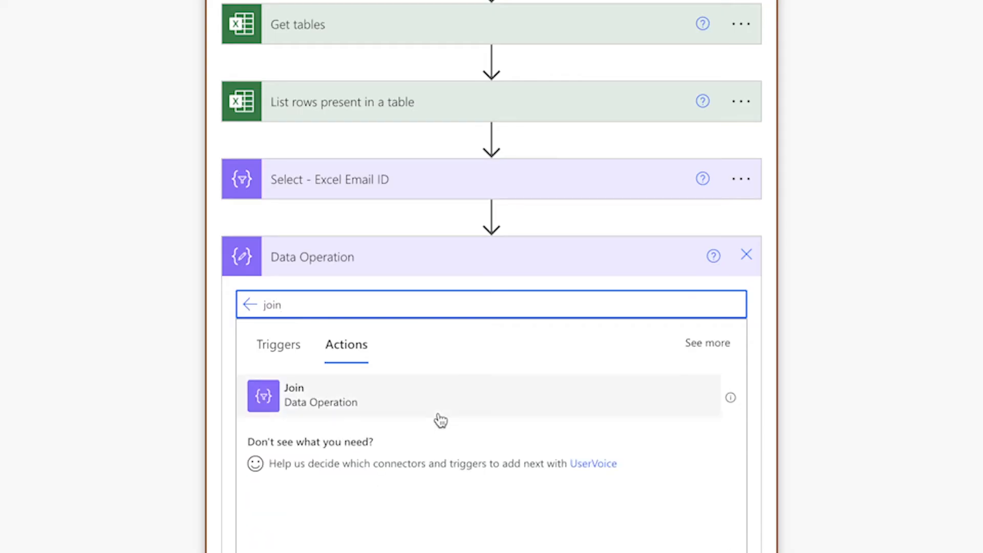
left_click(439, 414)
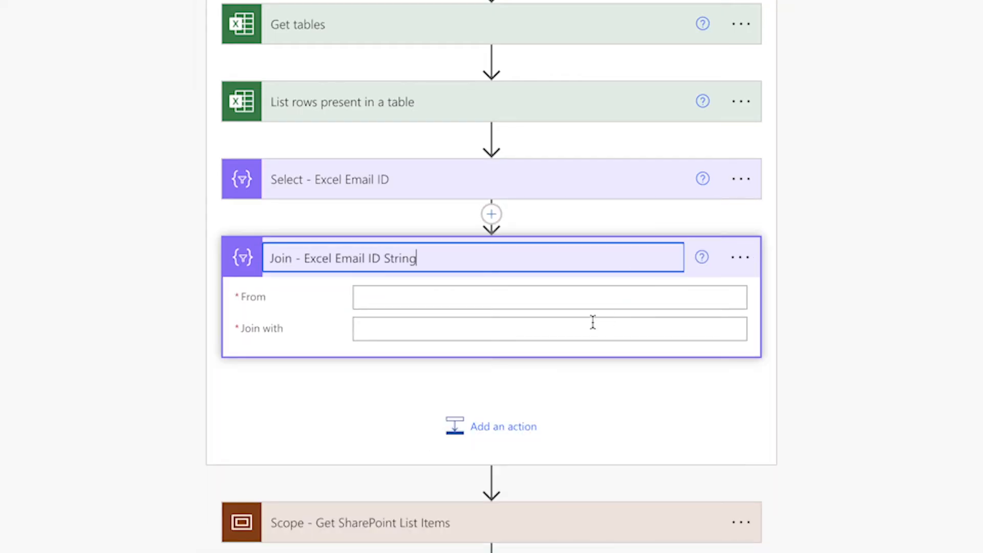
Step: Set the Join action's From to the Output of Select - Excel Email ID and its Join with value to a comma
left_click(561, 301)
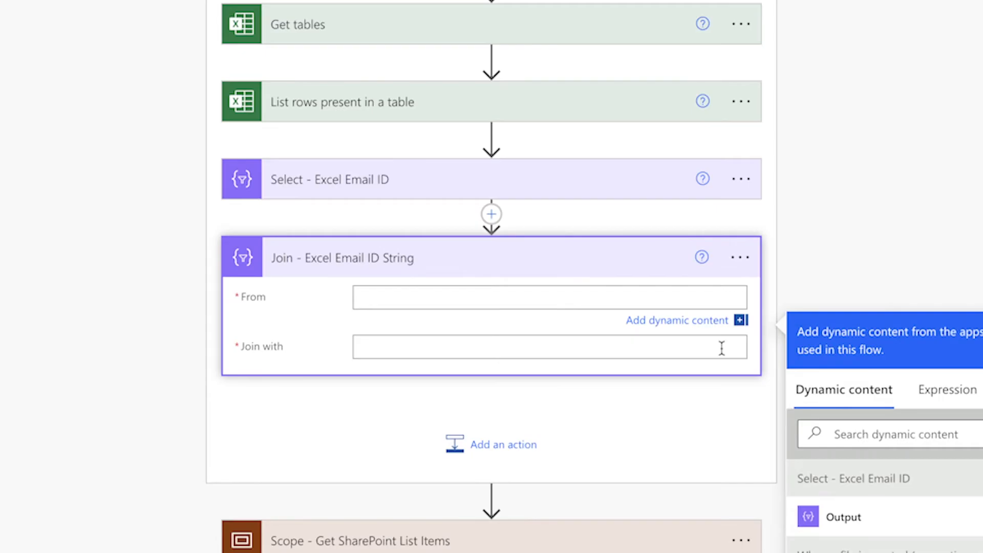
left_click(895, 510)
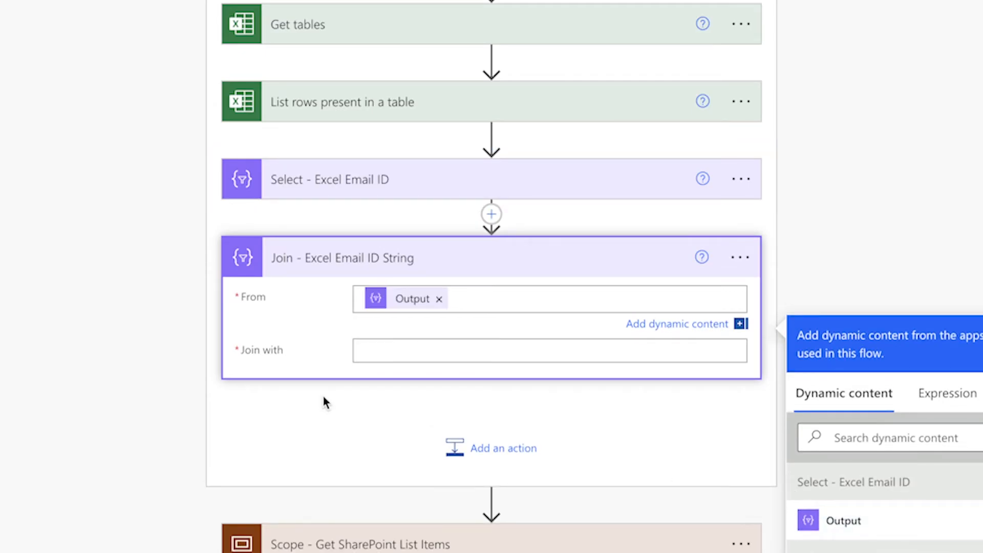
left_click(364, 350)
type(",")
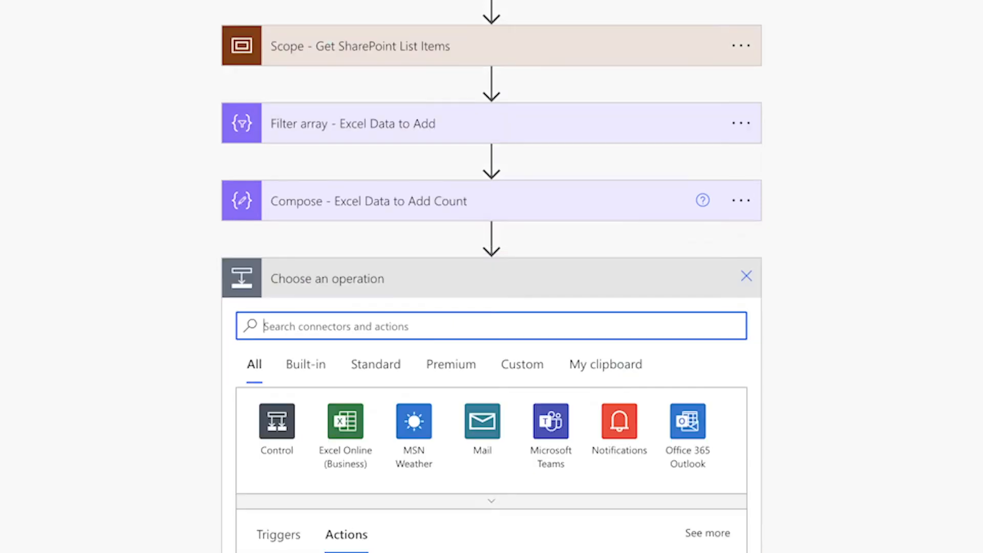
Step: Add an action at the flow's end named "Filter array- SP Items to Delete", with From set to the value of Get items - Email List
type("Filter array- SP Items to Delete")
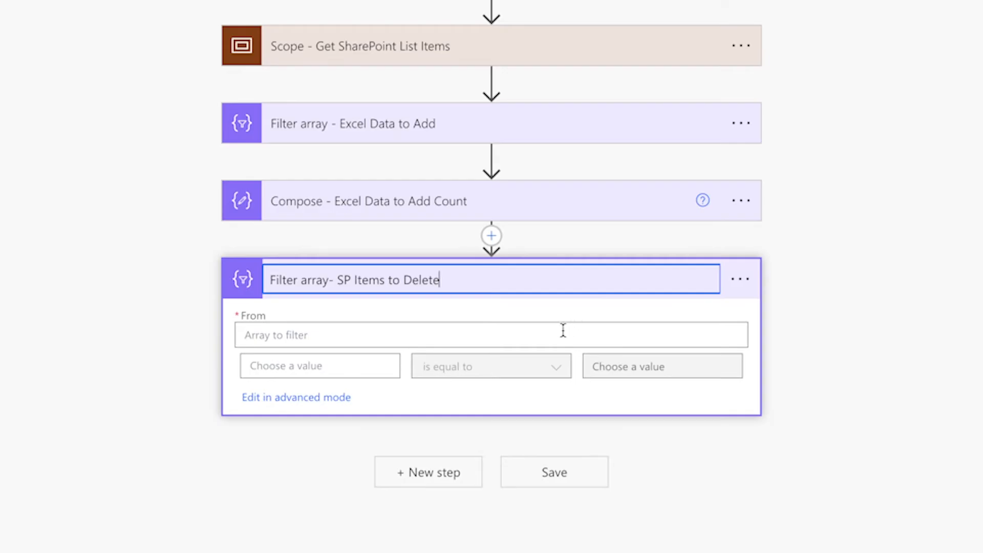
left_click(562, 332)
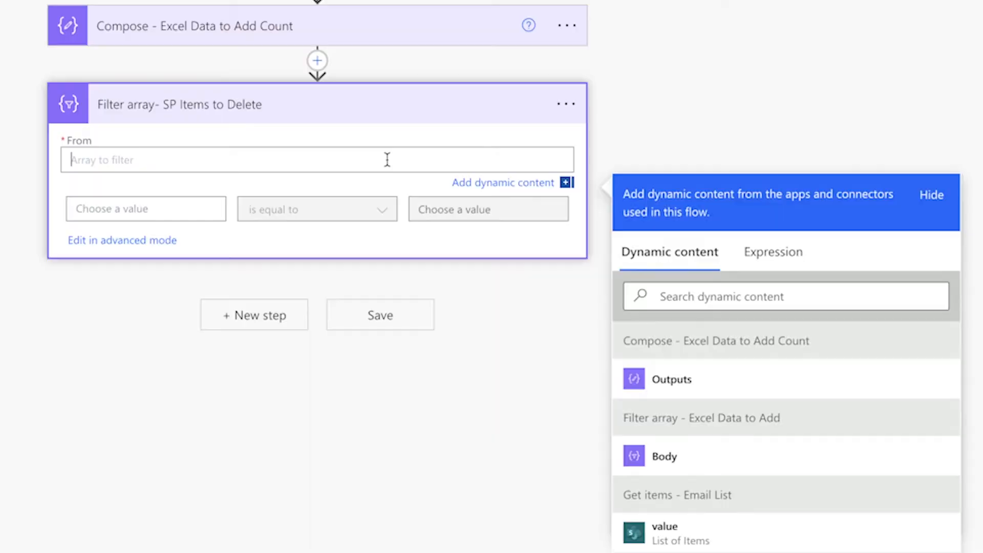
left_click(725, 297)
type("value")
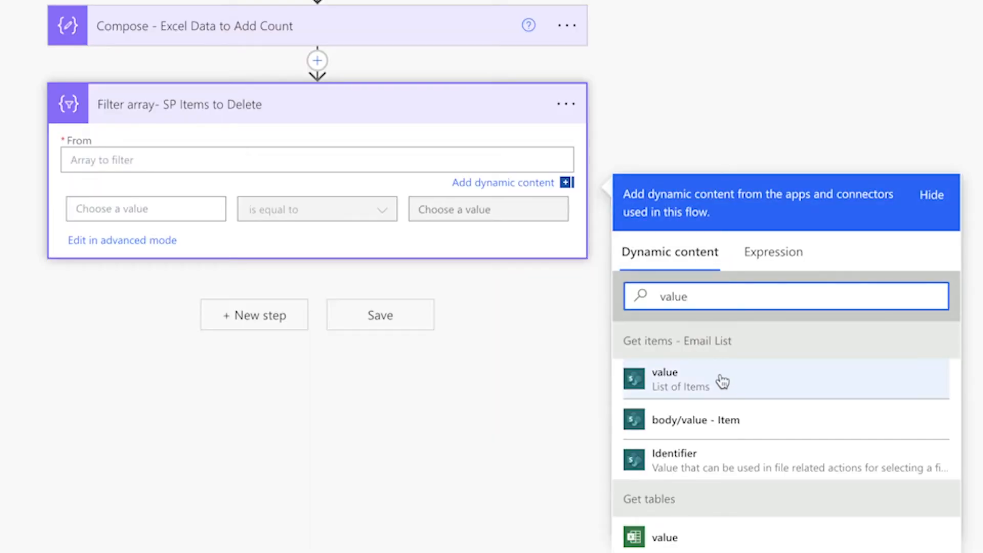
left_click(721, 382)
Step: Set the first value of the Filter array- SP Items to Delete condition to the Output of Join - Excel Email ID String
left_click(146, 209)
left_click(662, 327)
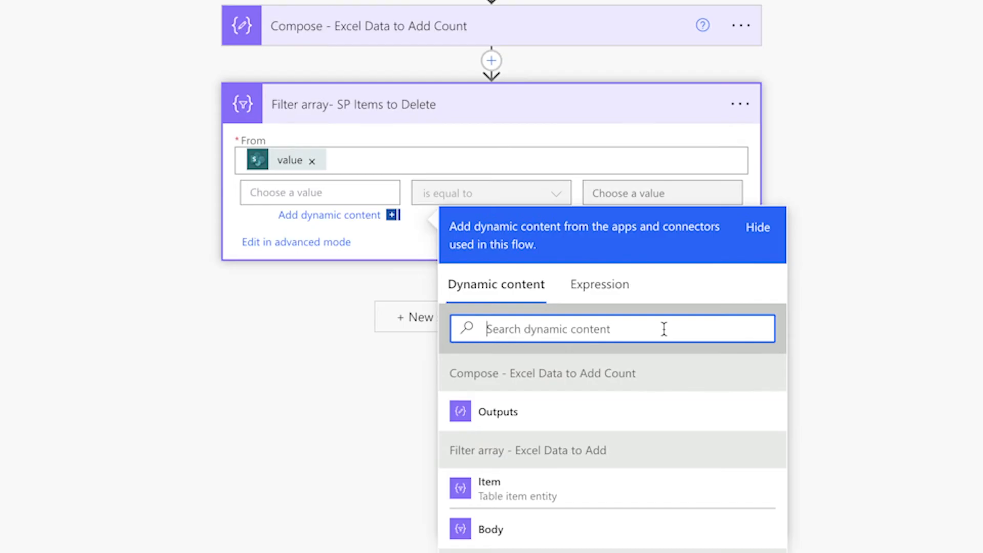
type("output")
scroll(588, 421, "down", 5)
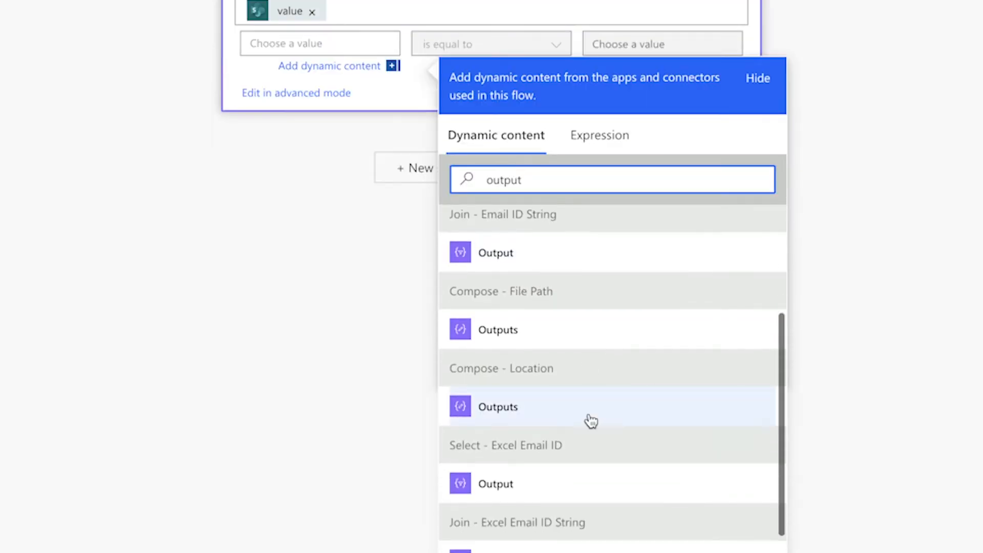
left_click(548, 532)
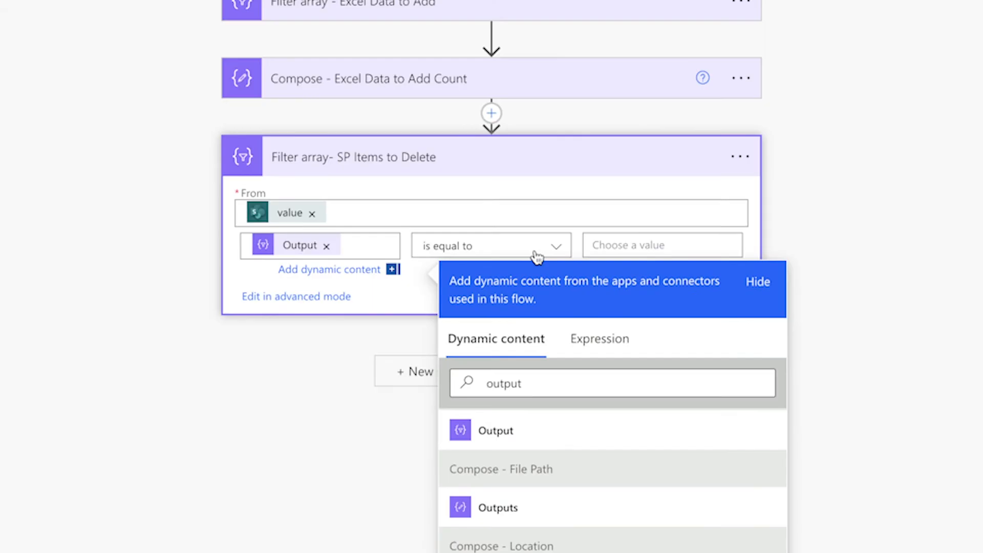
Step: Complete the SP Items to Delete filter condition with the operator "does not contain" and EmailID from Get items - Email List
left_click(535, 253)
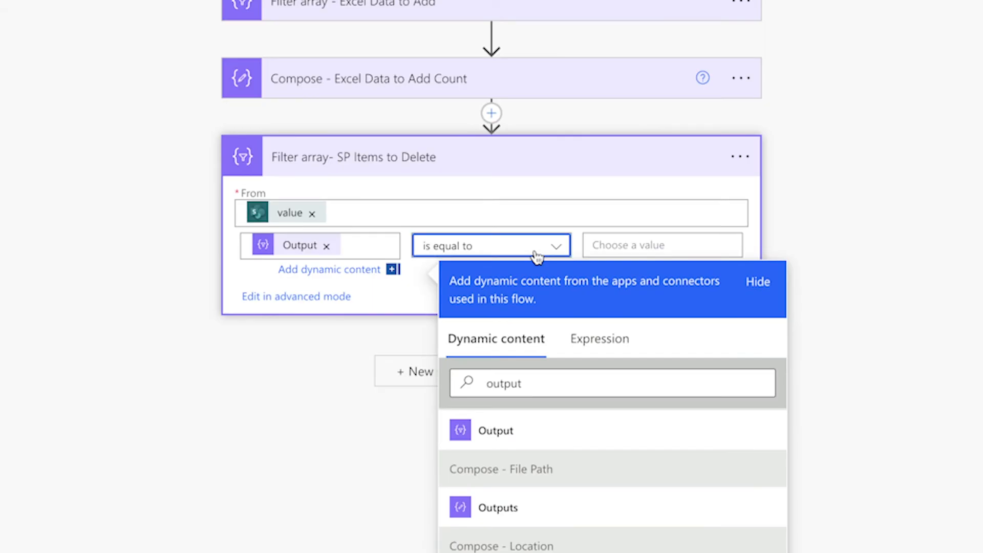
left_click(535, 253)
left_click(518, 306)
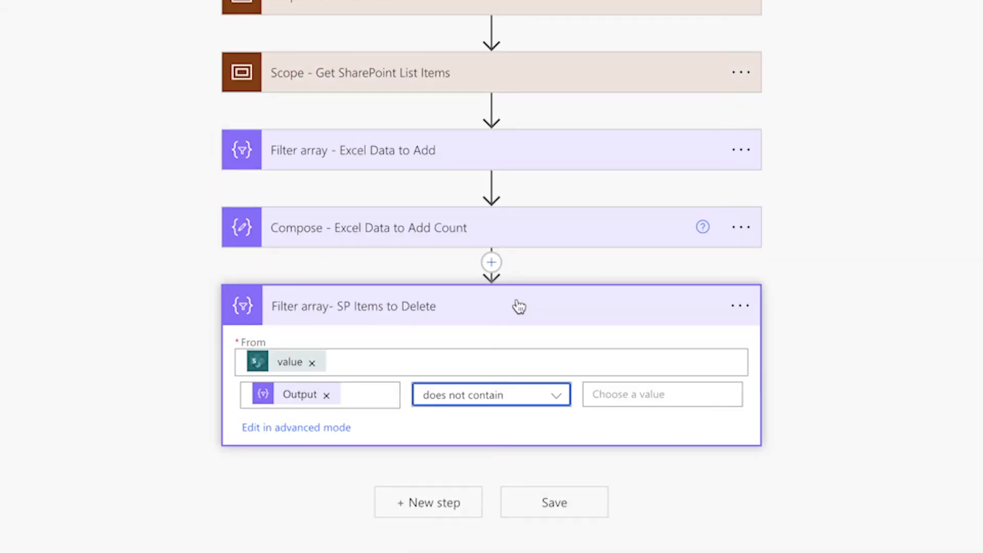
left_click(663, 394)
left_click(917, 529)
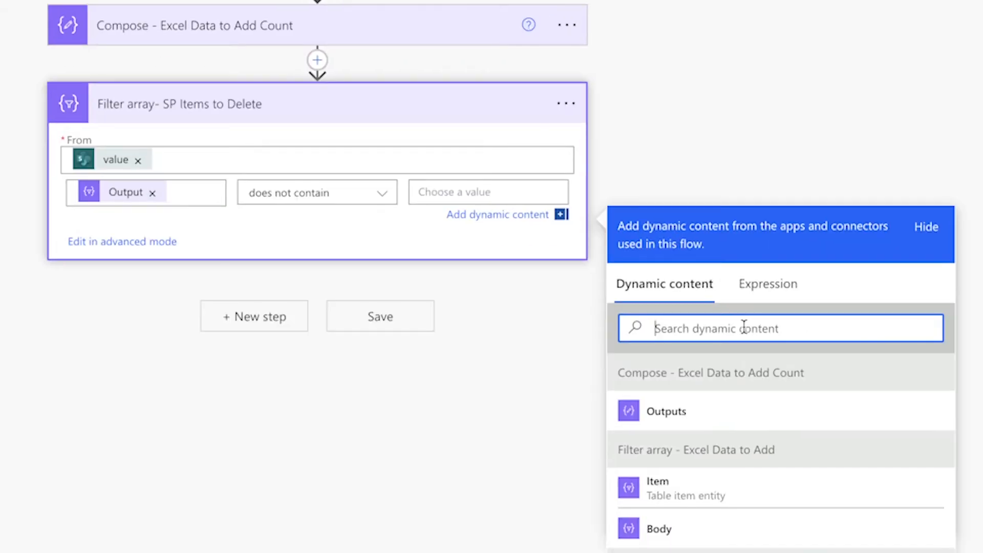
type("em")
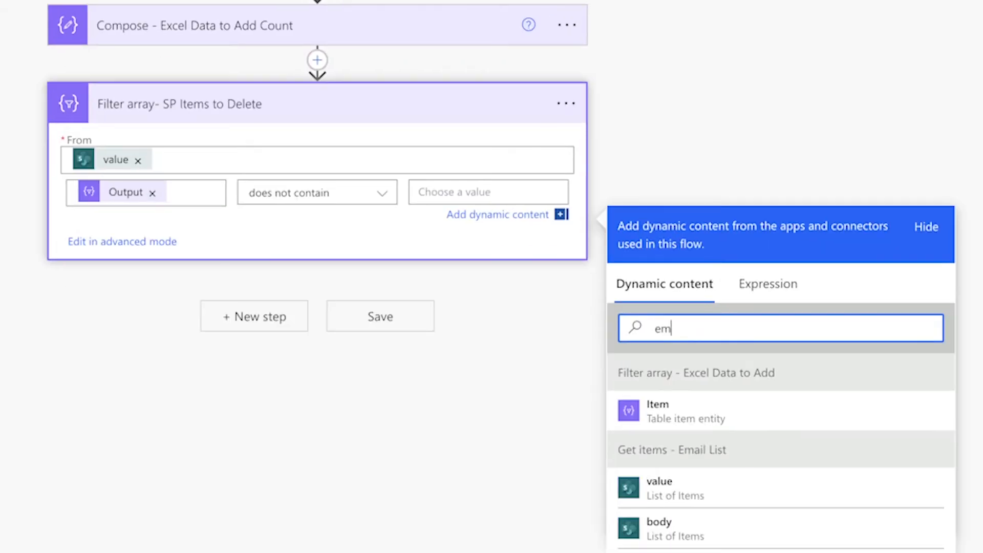
type("ail")
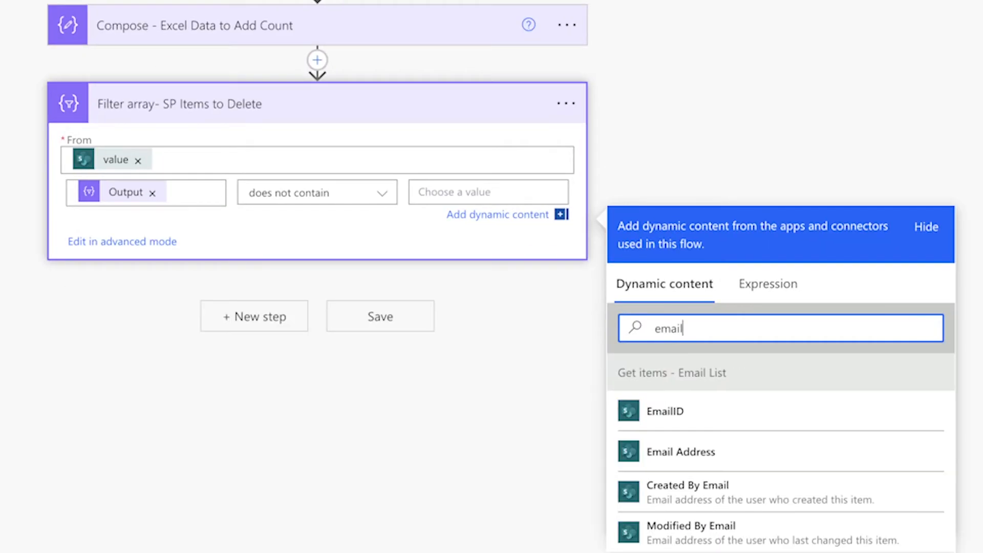
left_click(735, 413)
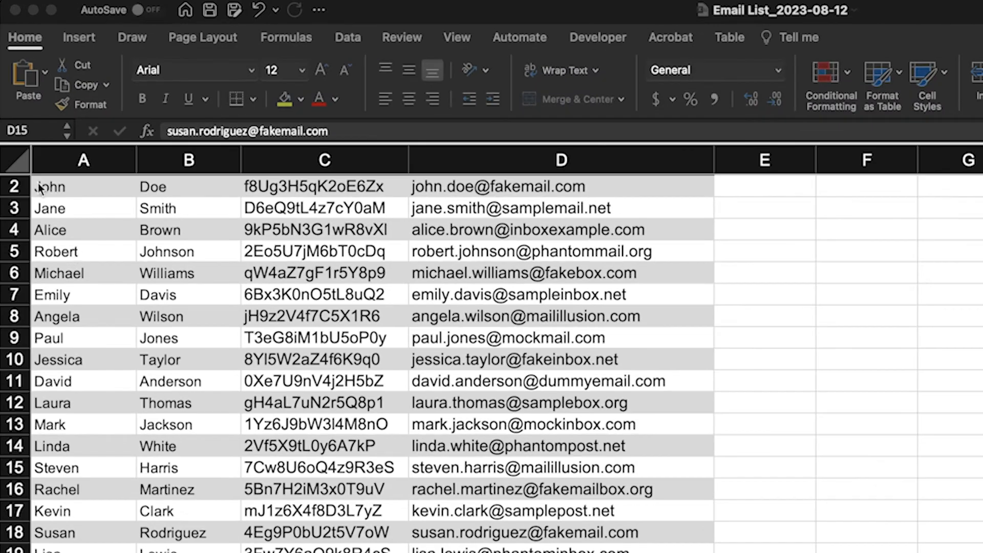
Step: Switch to Excel and delete rows 3 to 5 from the Email List_2023-08-12 workbook
left_click_drag(26, 204, 23, 252)
right_click(100, 246)
left_click(164, 354)
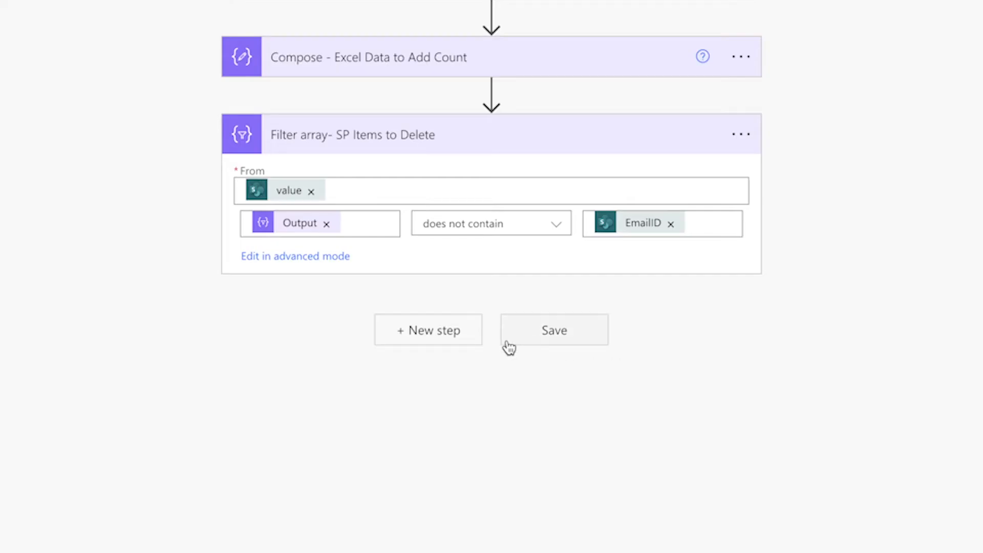
Step: Back in Power Automate, add a Compose action below Filter array- SP Items to Delete and rename it "Compose - SP Items to Delete Count"
left_click(450, 344)
type("Compose")
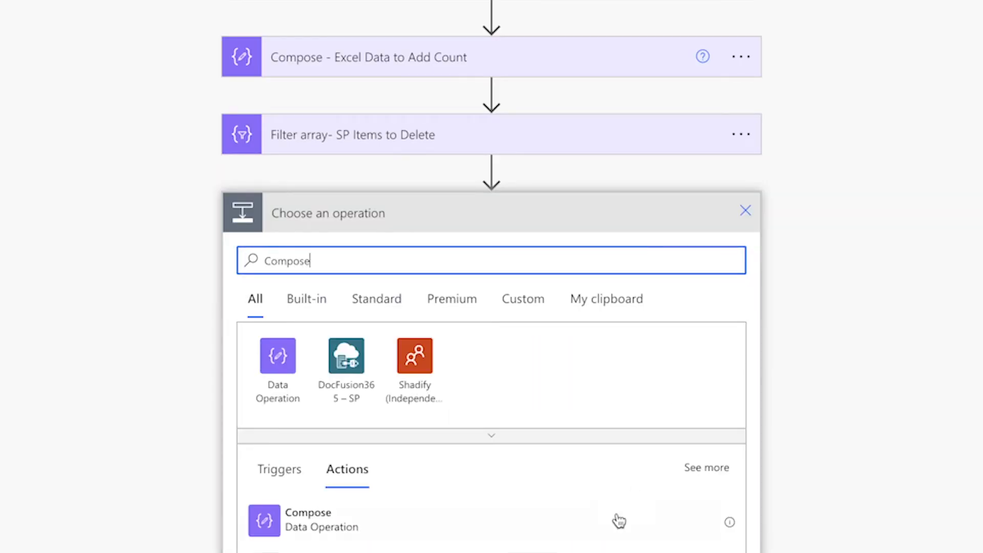
left_click(614, 520)
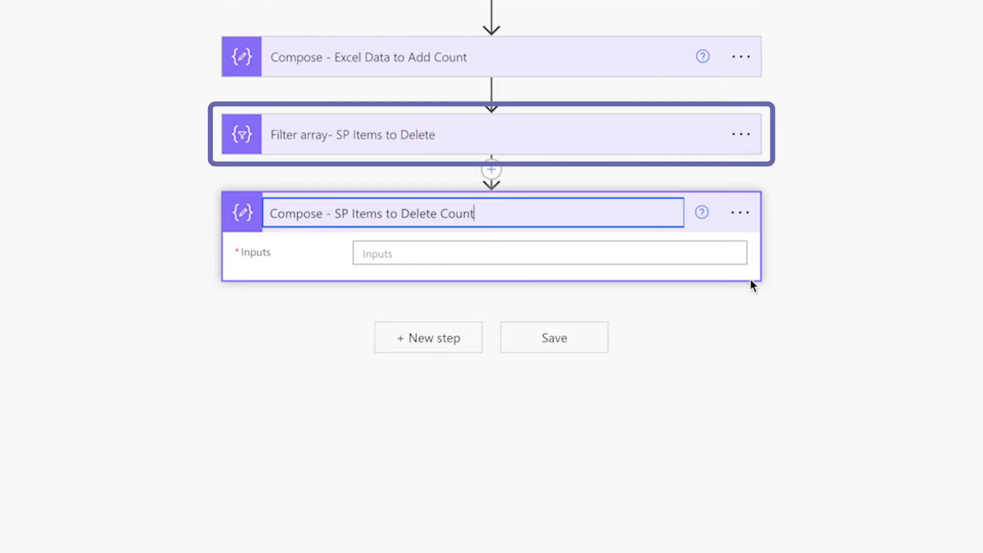
Step: Set the Inputs of Compose - SP Items to Delete Count to a length() expression around the Body of Filter array- SP Items to Delete
left_click(687, 261)
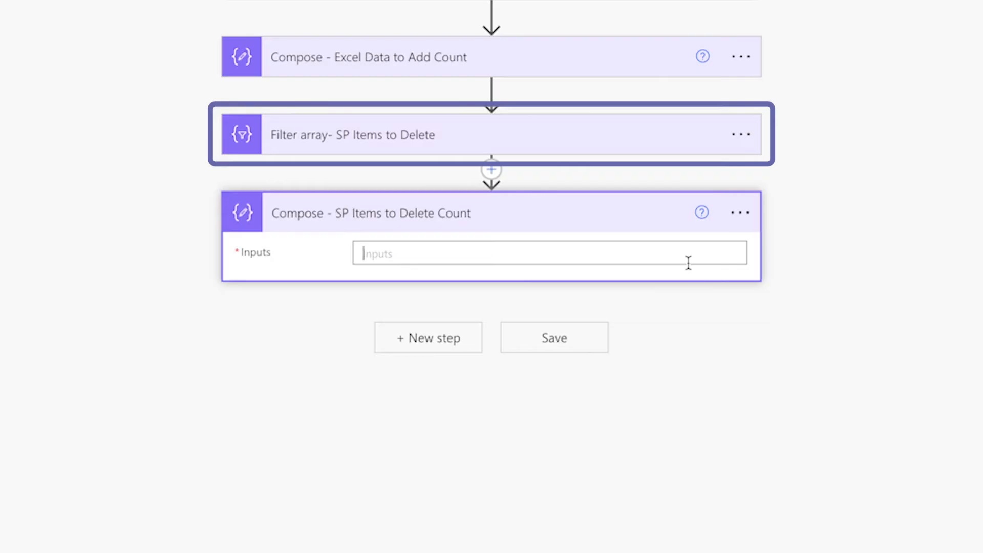
left_click(968, 344)
type("len")
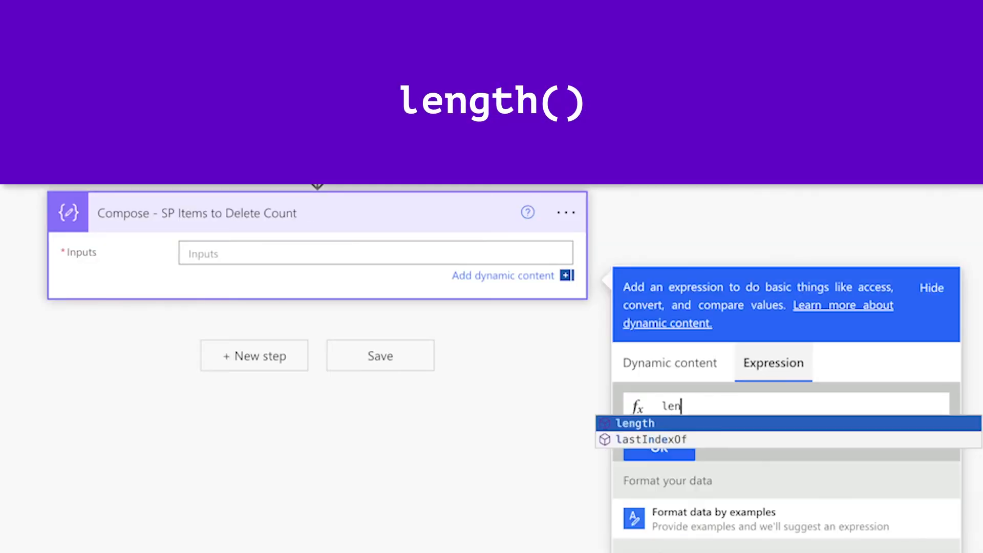
type("gth(")
scroll(694, 303, "down", 2)
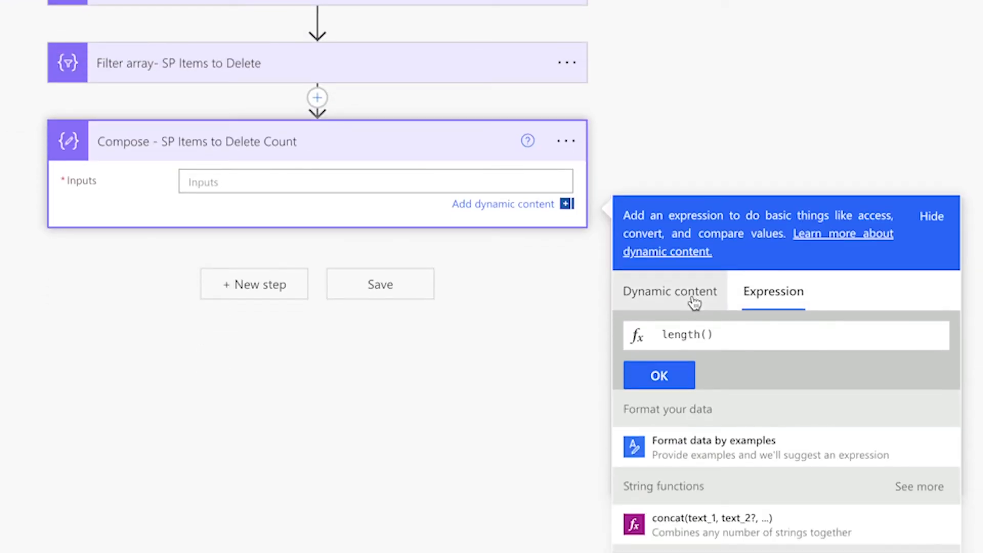
left_click(676, 279)
left_click(770, 509)
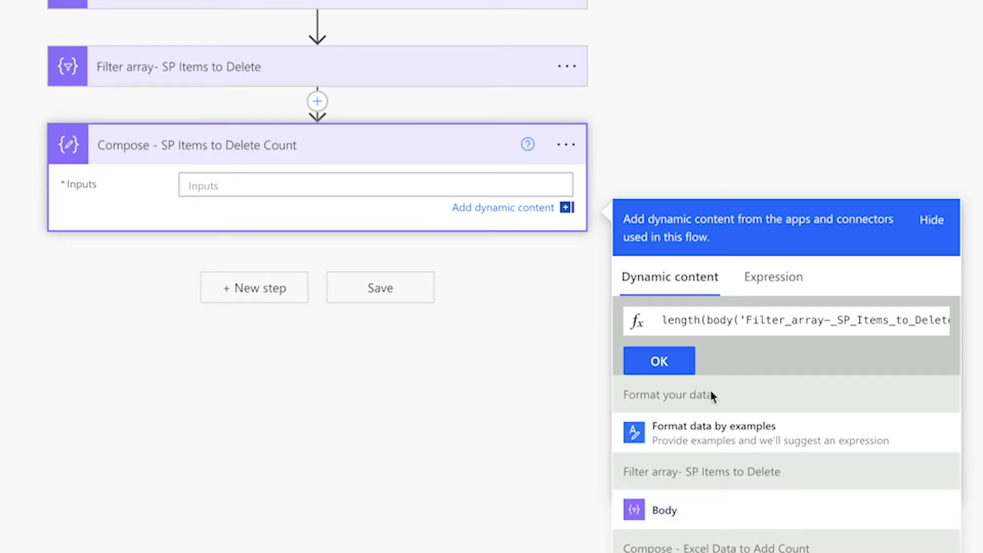
left_click(684, 370)
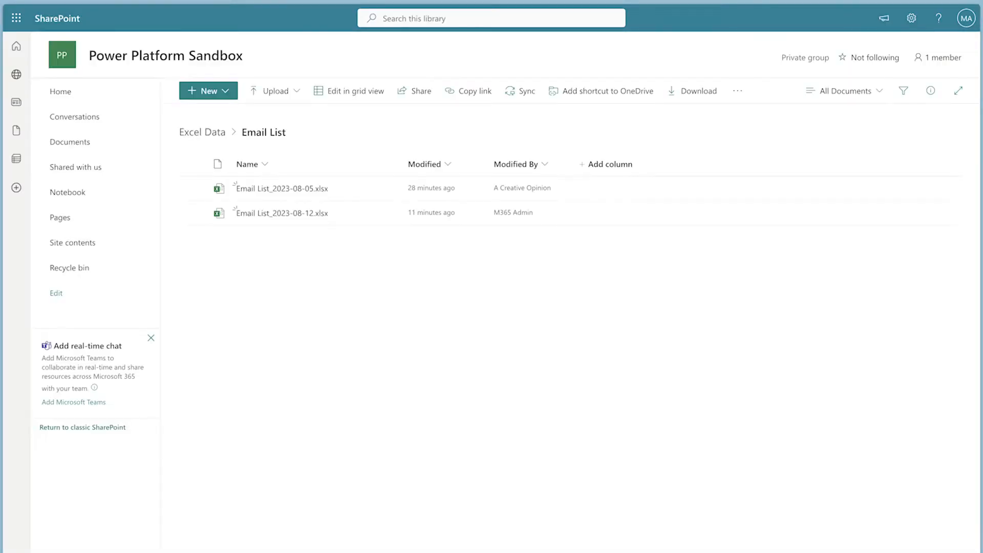
Step: Test the flow by adding the edited workbook to SharePoint's Email List folder, and open the Compose - SP Items to Delete Count run result
left_click_drag(154, 358, 388, 329)
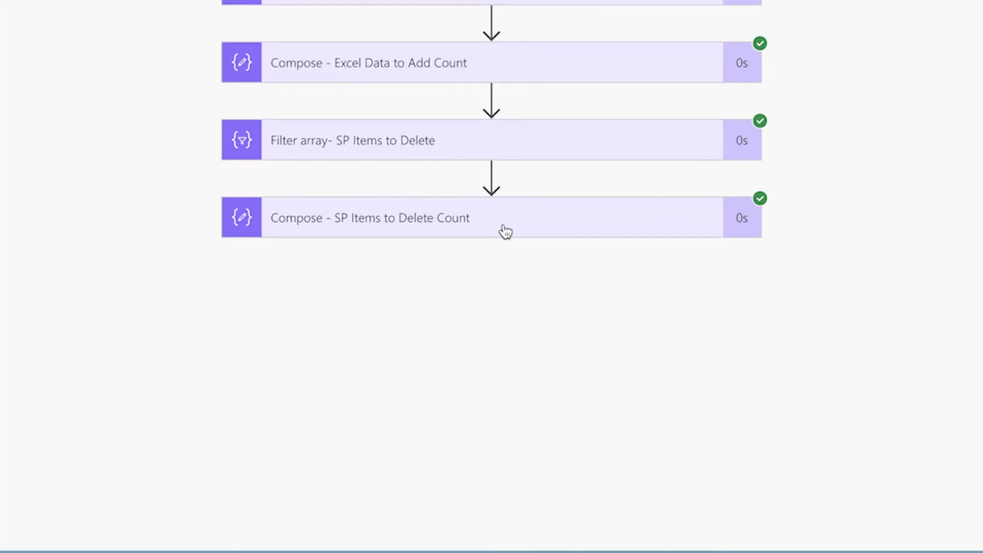
left_click(505, 232)
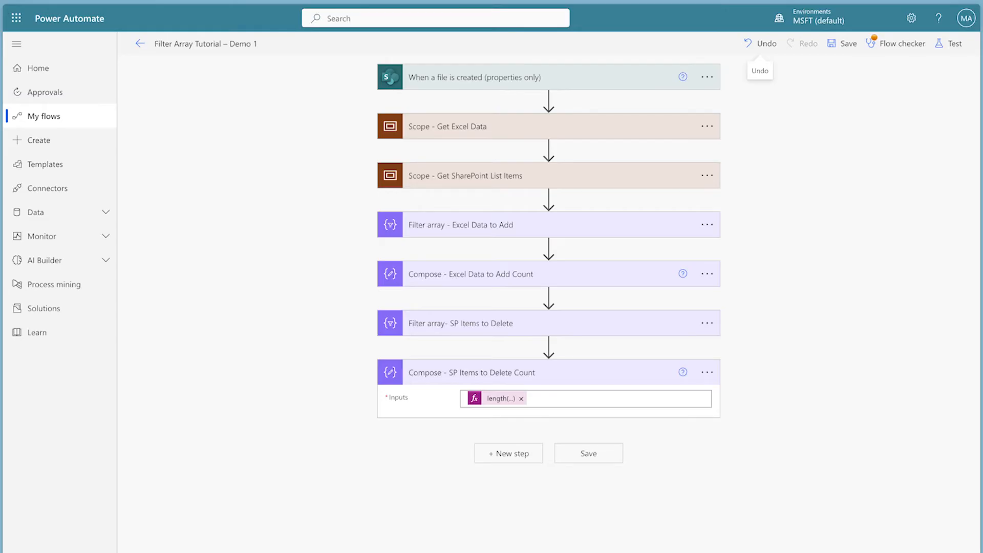
Step: Add a parallel branch below Scope - Get SharePoint List Items and move the SP Items to Delete Filter array and Compose actions into it
left_click(548, 198)
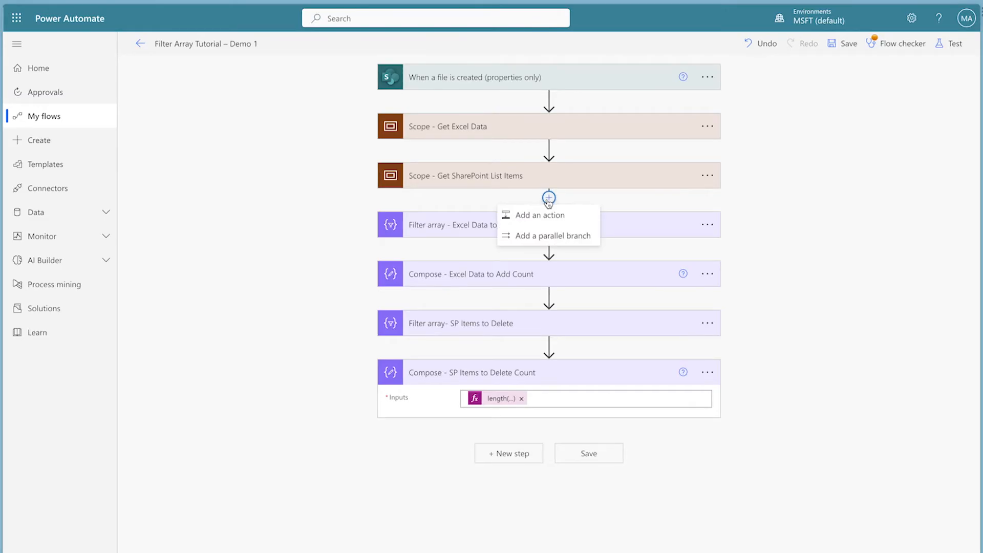
left_click(552, 234)
left_click_drag(307, 340, 745, 228)
left_click_drag(344, 344, 779, 269)
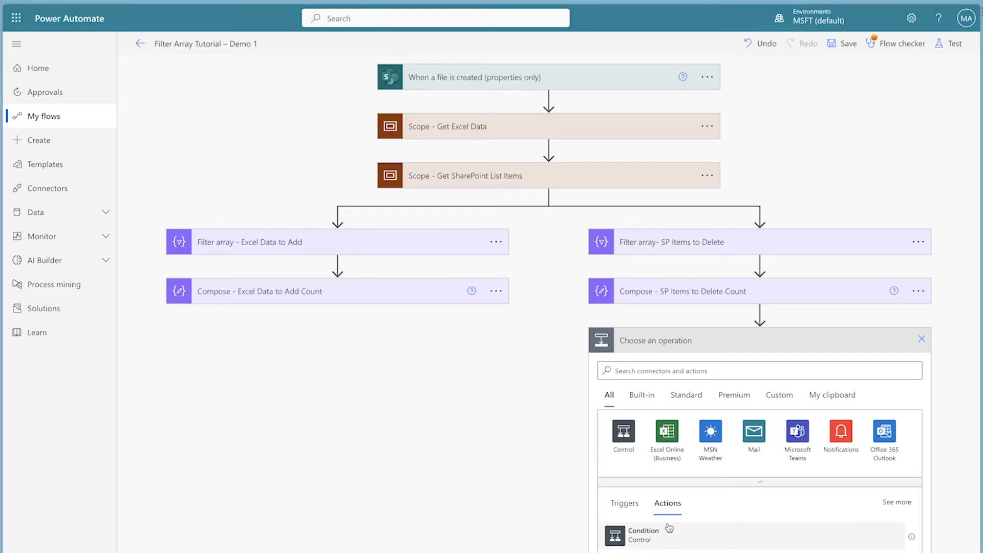
Step: Add a Condition action below Compose - SP Items to Delete Count and rename it "Condition - SP Items to Delete"
left_click(644, 535)
left_click(785, 341)
left_click(819, 360)
key("End")
type("- SP Items to Delete")
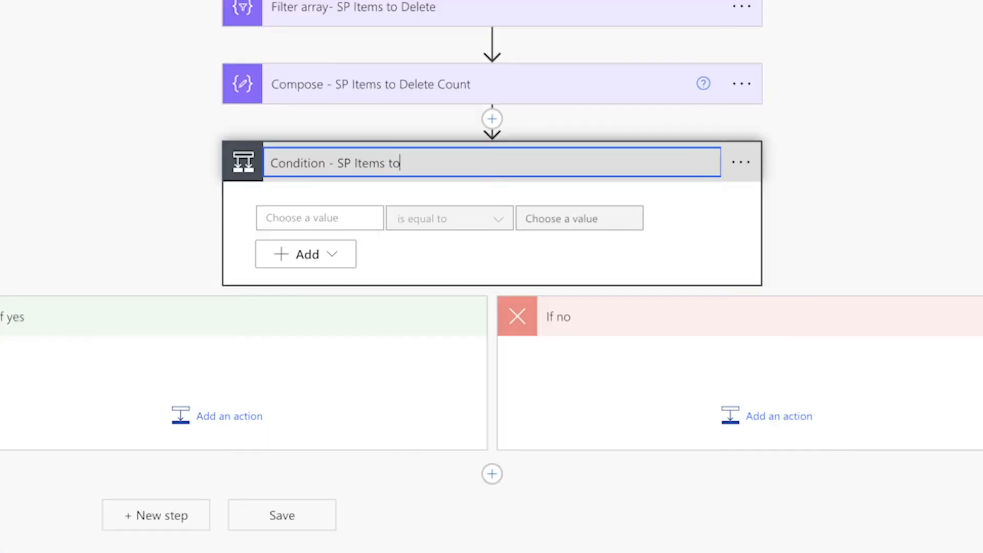
key("Return")
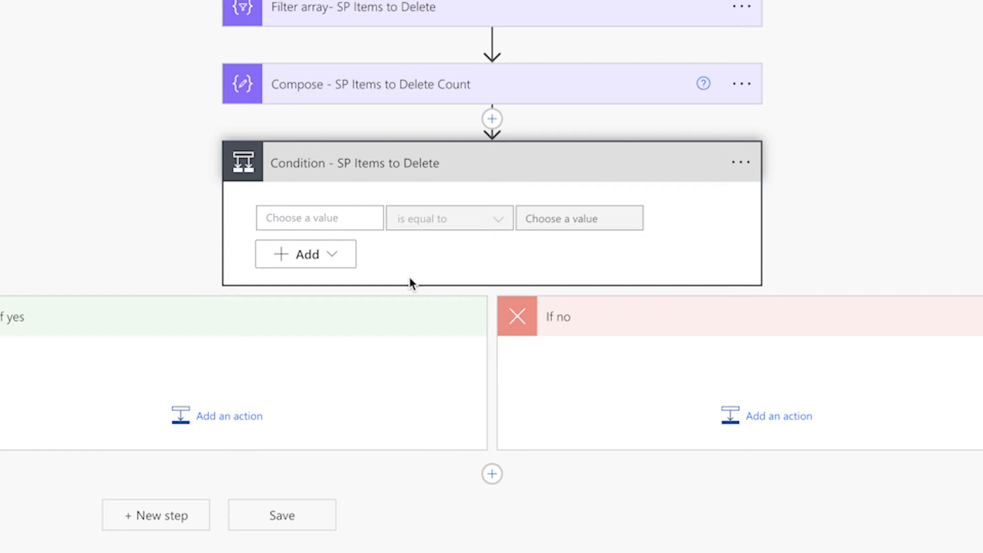
Step: Set the condition to check that the Outputs of Compose - SP Items to Delete Count is equal to 0
left_click(340, 218)
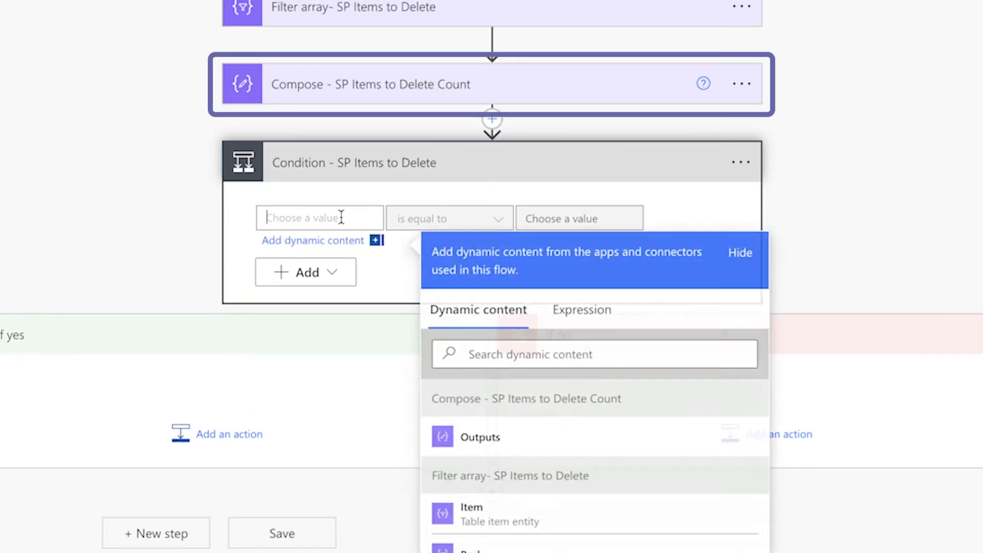
left_click(584, 439)
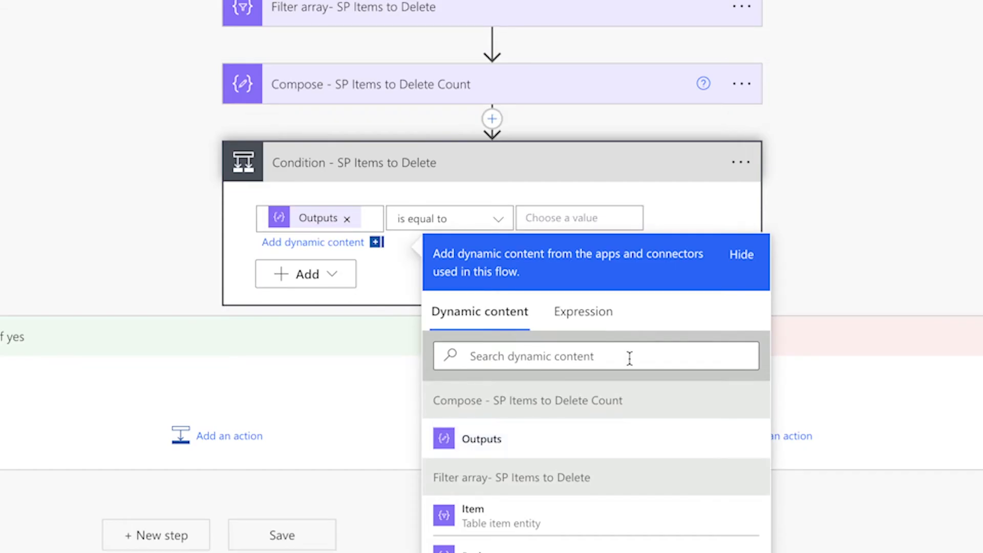
left_click(547, 218)
type("0")
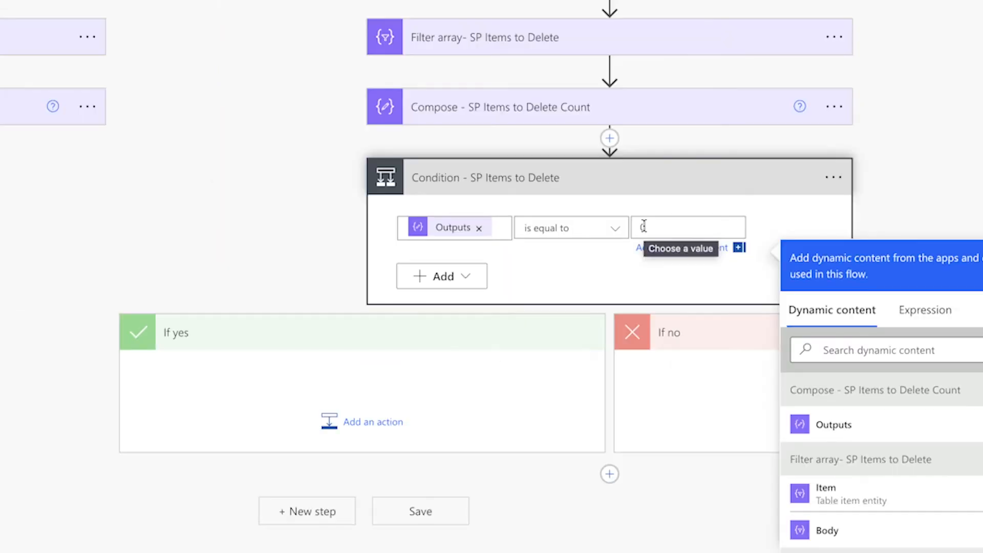
left_click(866, 379)
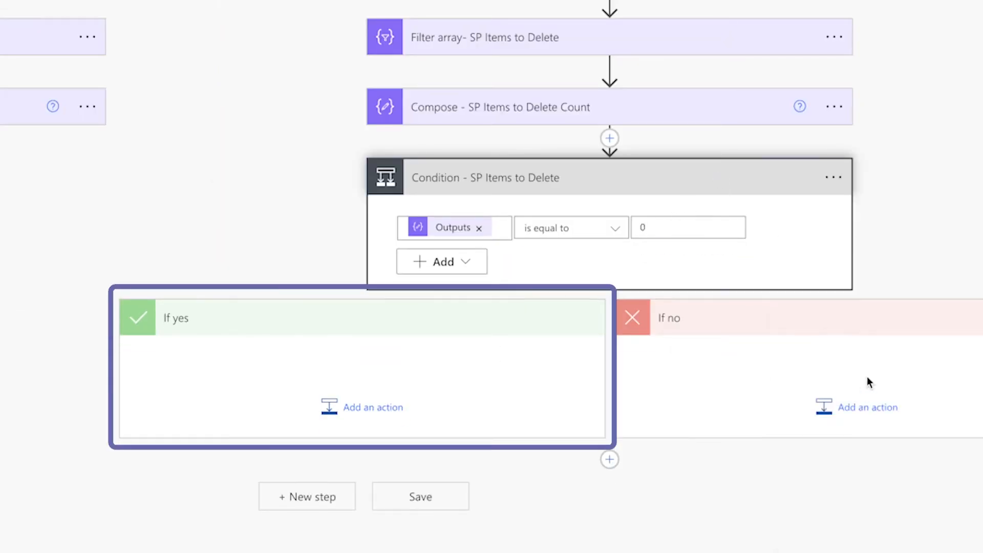
Step: Add a SharePoint Delete item action to the If no branch of Condition - SP Items to Delete
left_click(871, 408)
type("del")
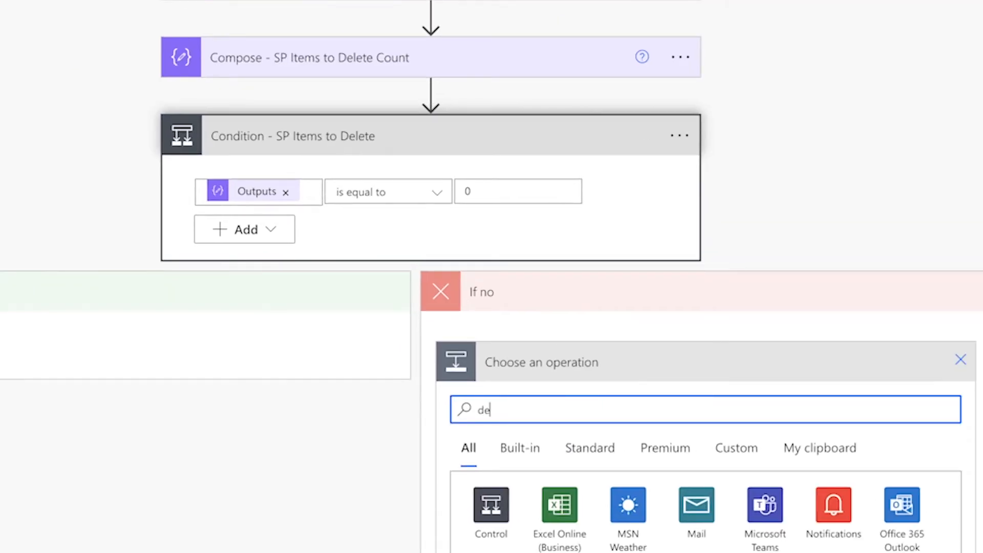
type("ete item")
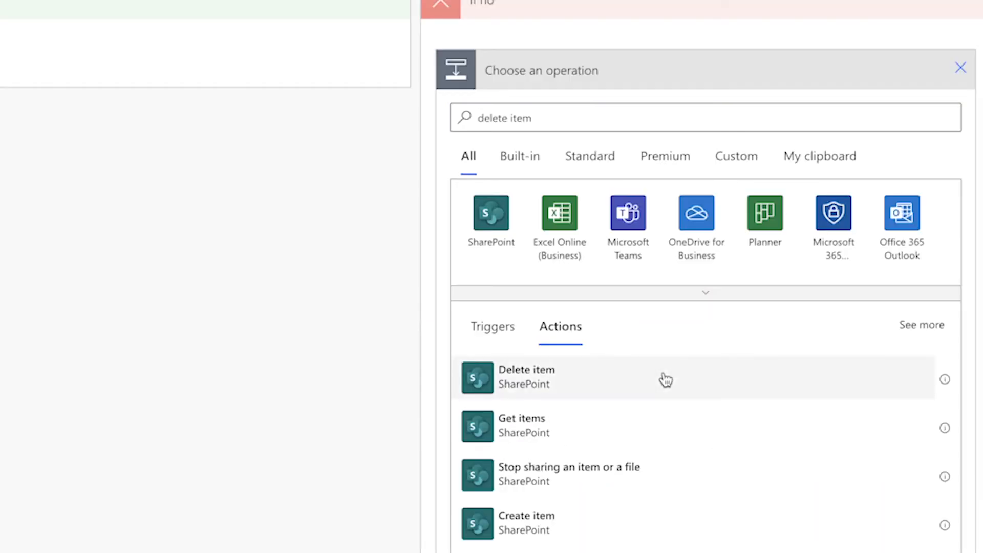
left_click(665, 379)
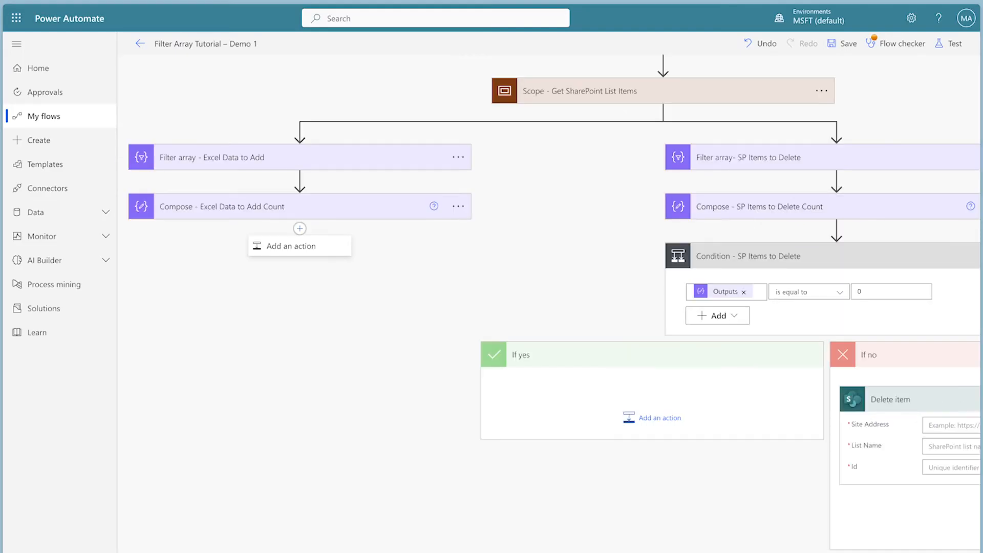
Step: Below Compose - Excel Data to Add Count, add "Condition - Excel Data to Add" checking that its Outputs is equal to 0
left_click(294, 247)
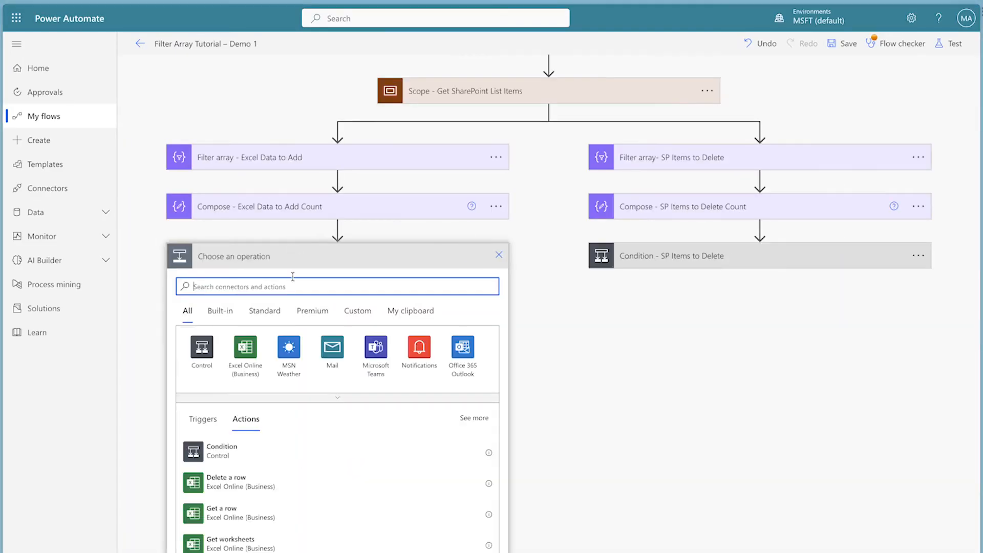
left_click(279, 449)
left_click(542, 516)
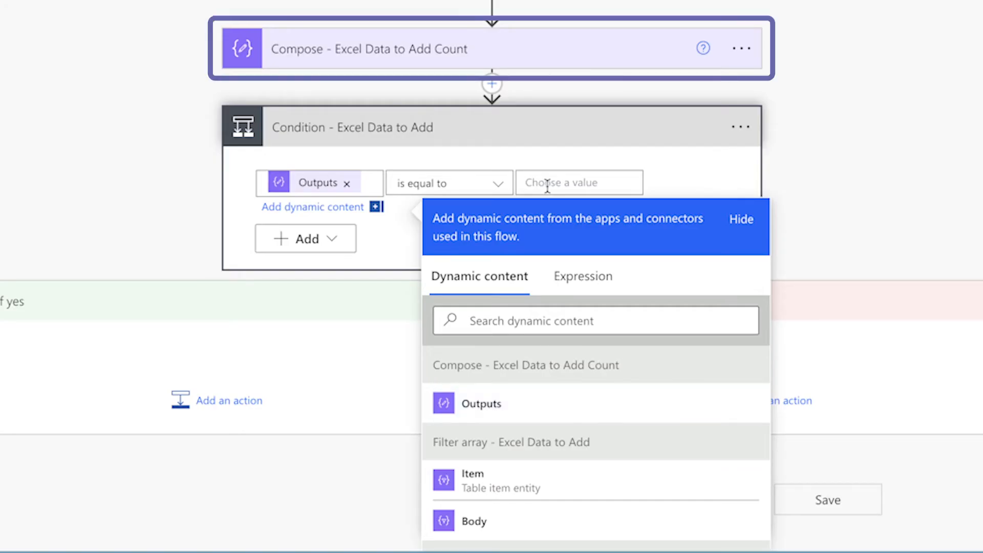
left_click(547, 184)
type("0")
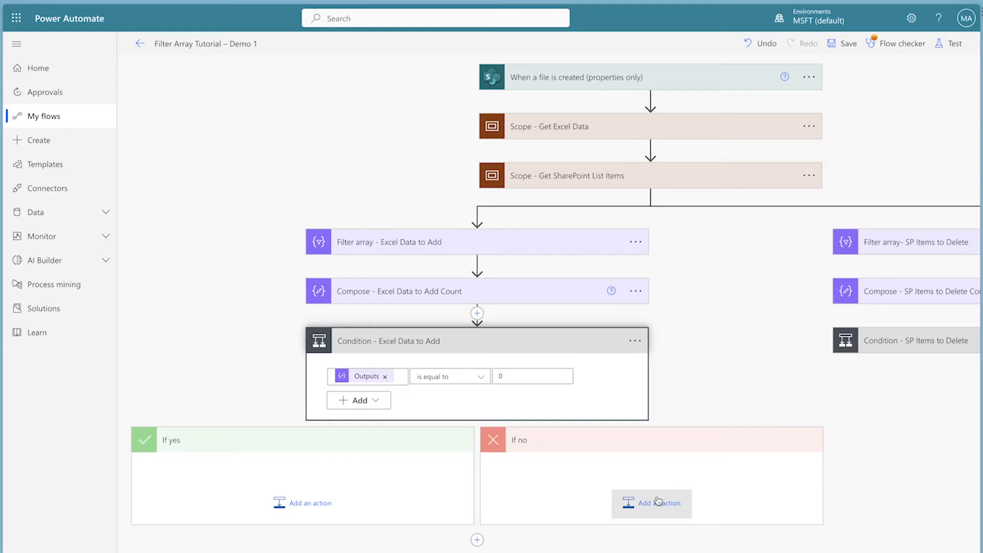
Step: Add a SharePoint Create item action to the If no branch of Condition - Excel Data to Add
left_click(763, 379)
type("create item")
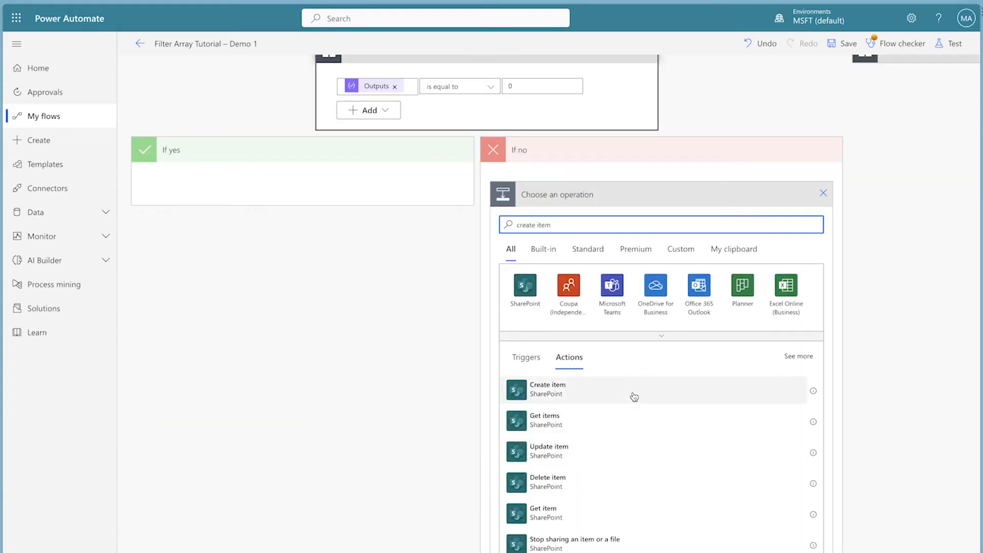
left_click(635, 397)
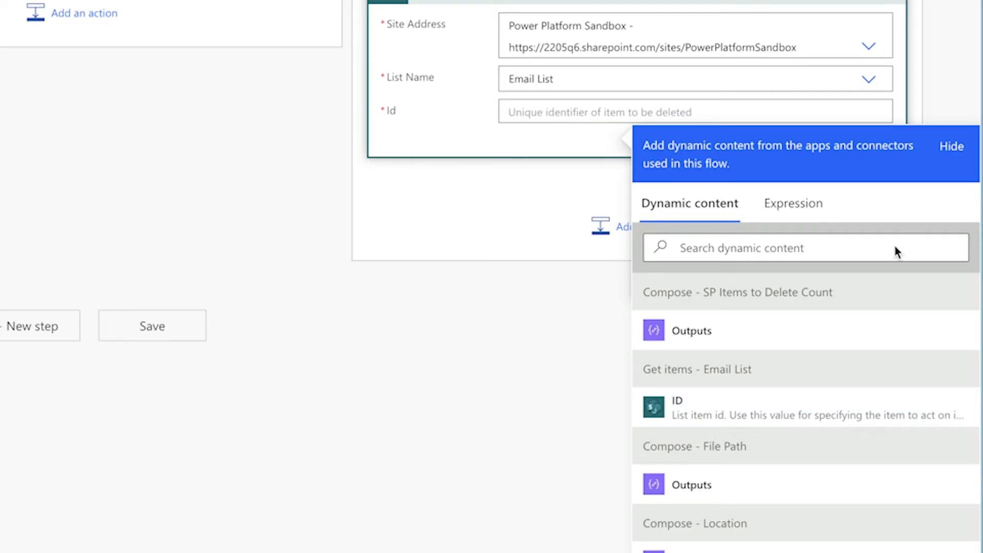
Step: Insert the ID from Get items - Email List as Delete item's Id and check Scope - Get SharePoint List Items
left_click(741, 416)
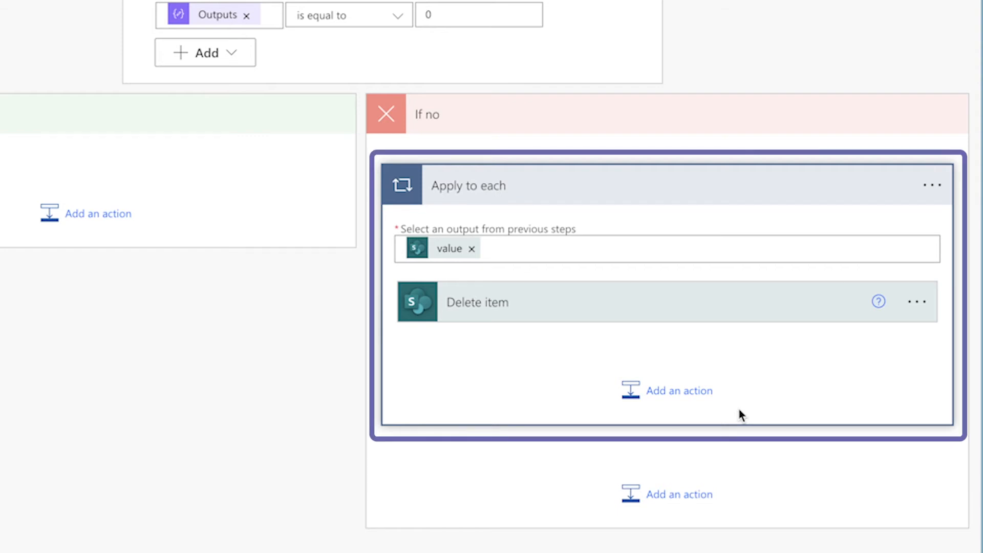
left_click(457, 254)
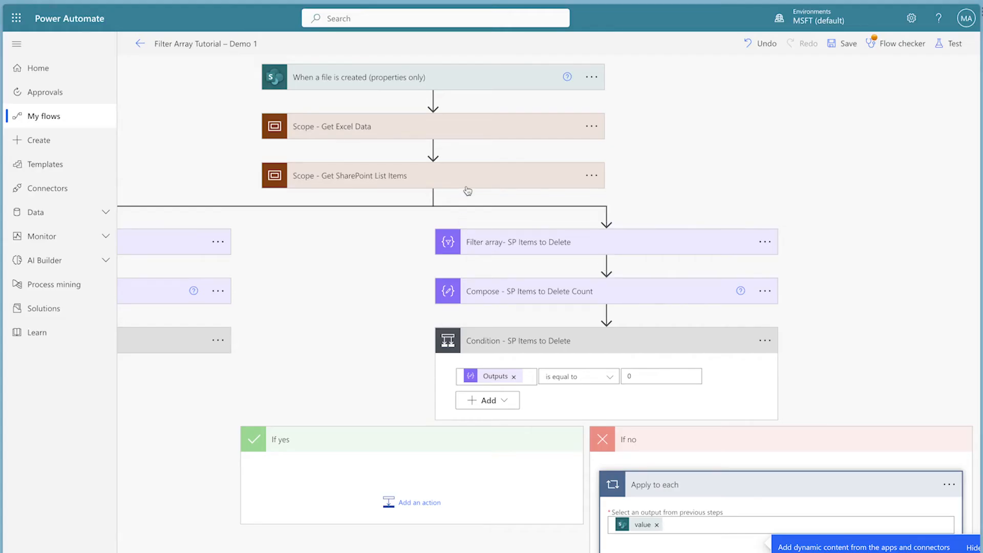
left_click(466, 186)
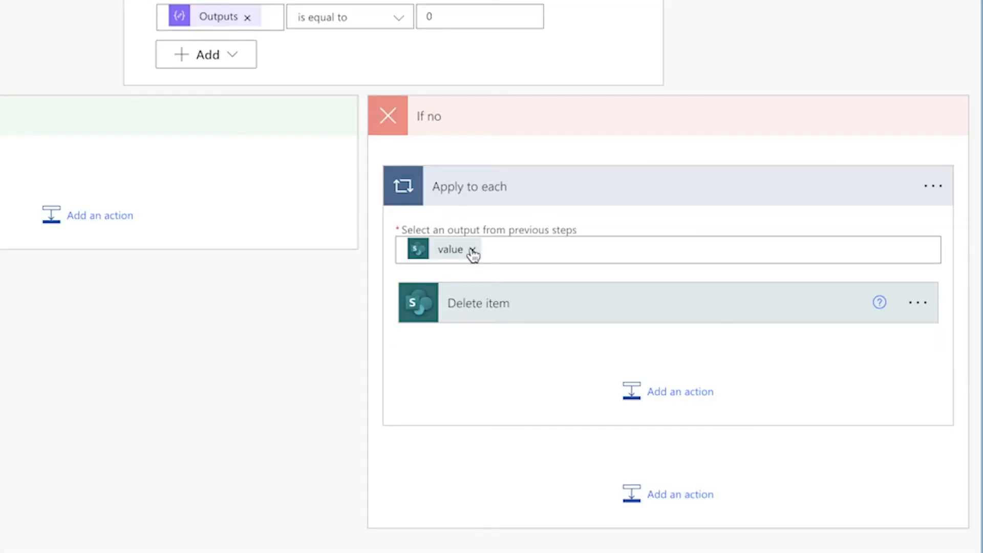
Step: Remove the value output from Apply to each and clear the ID from the Delete item action inside it
left_click(658, 373)
left_click(691, 408)
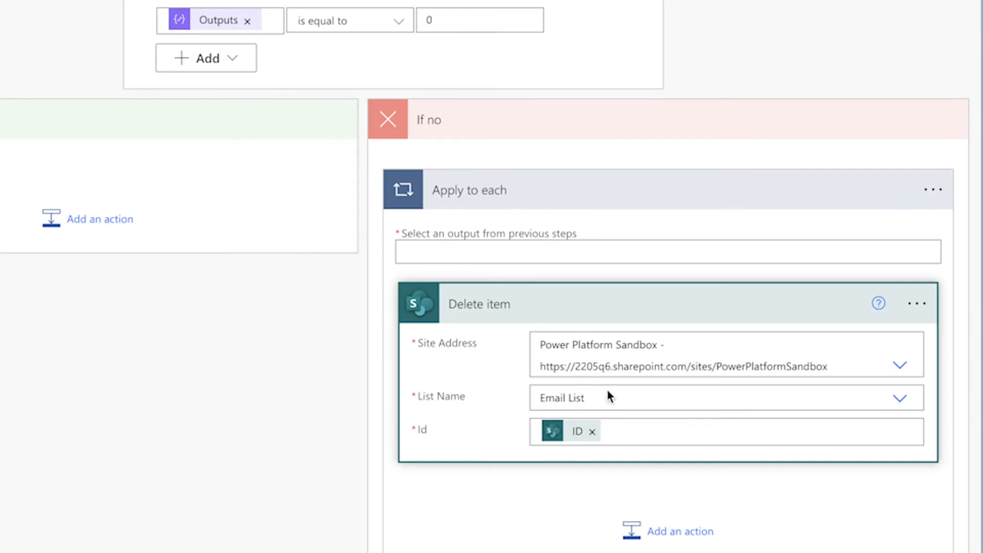
left_click(592, 432)
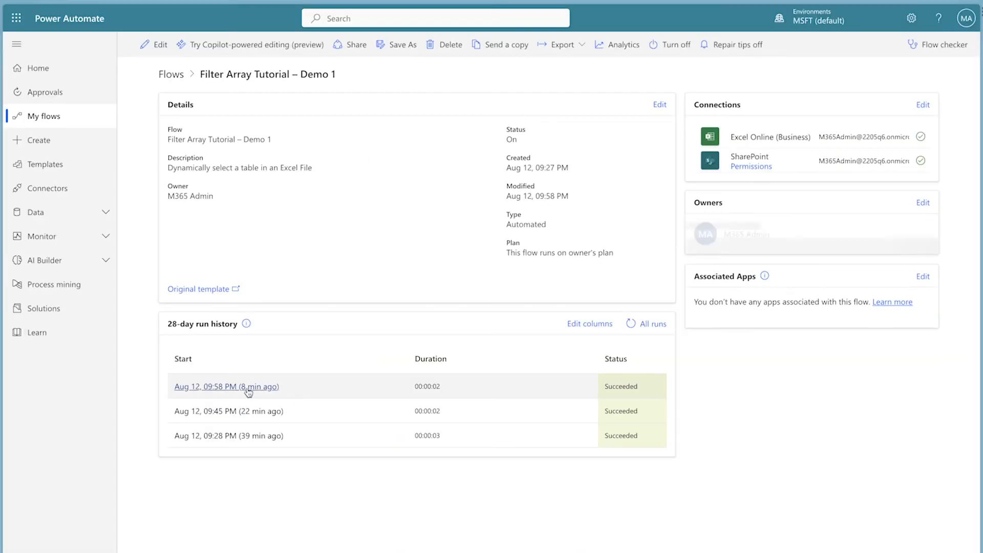
Step: Open the Aug 12, 09:58 PM run and examine the item properties in the Filter array- SP Items to Delete output
left_click(248, 387)
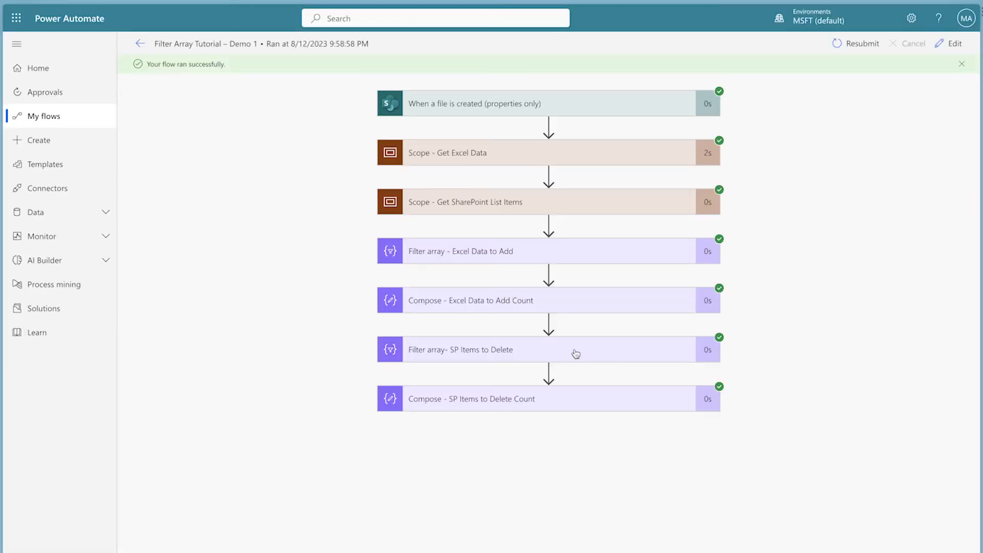
left_click(572, 351)
scroll(669, 424, "down", 3)
scroll(539, 476, "down", 5)
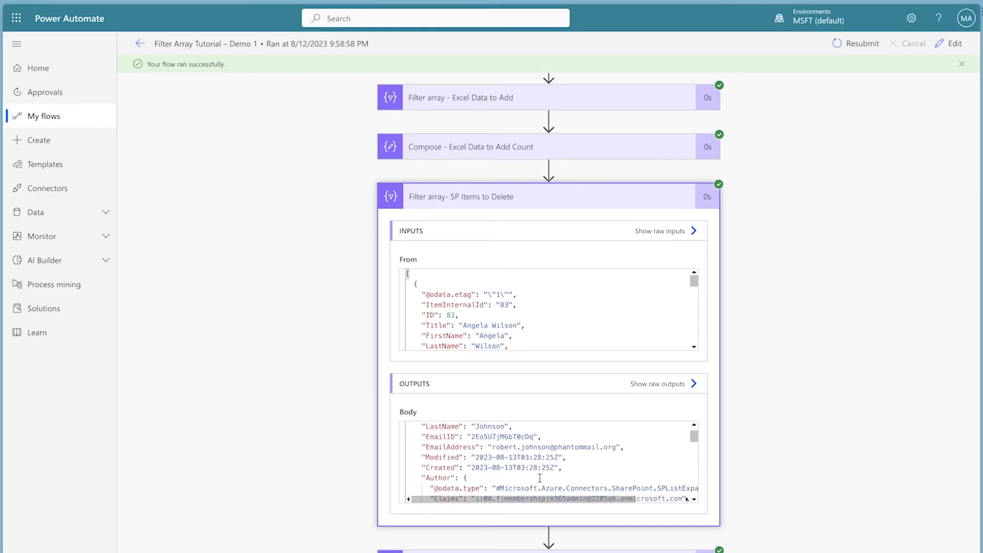
scroll(477, 342, "up", 2)
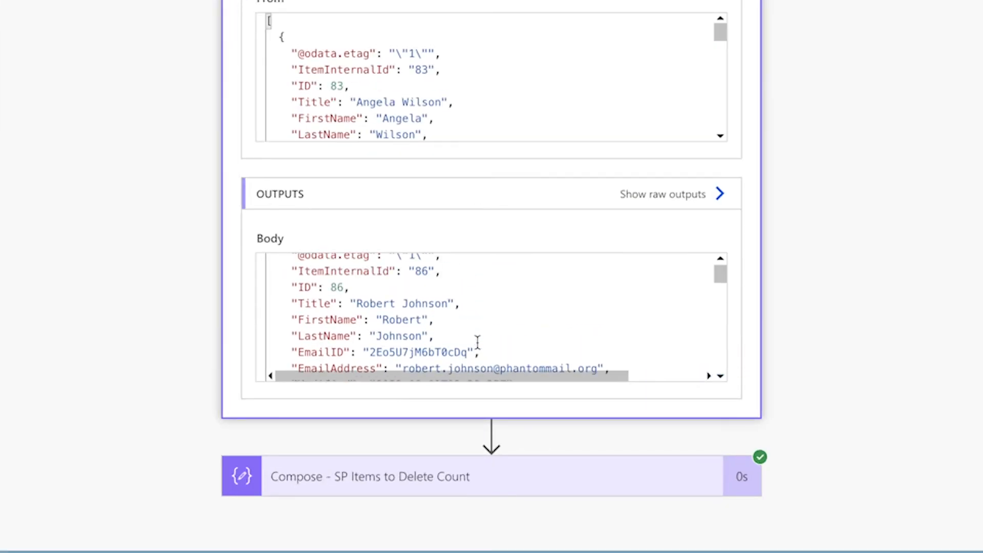
scroll(478, 342, "down", 2)
scroll(478, 342, "up", 1)
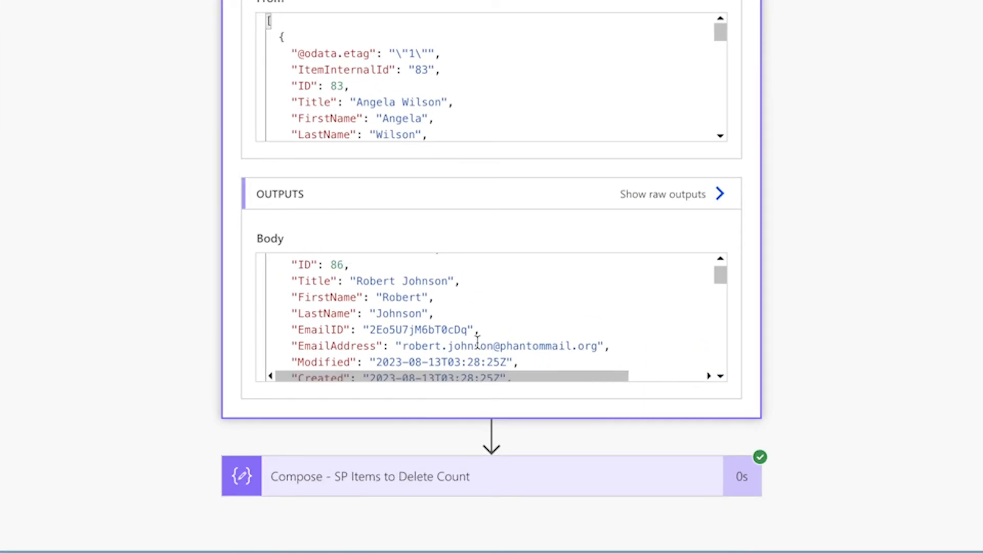
scroll(477, 342, "up", 2)
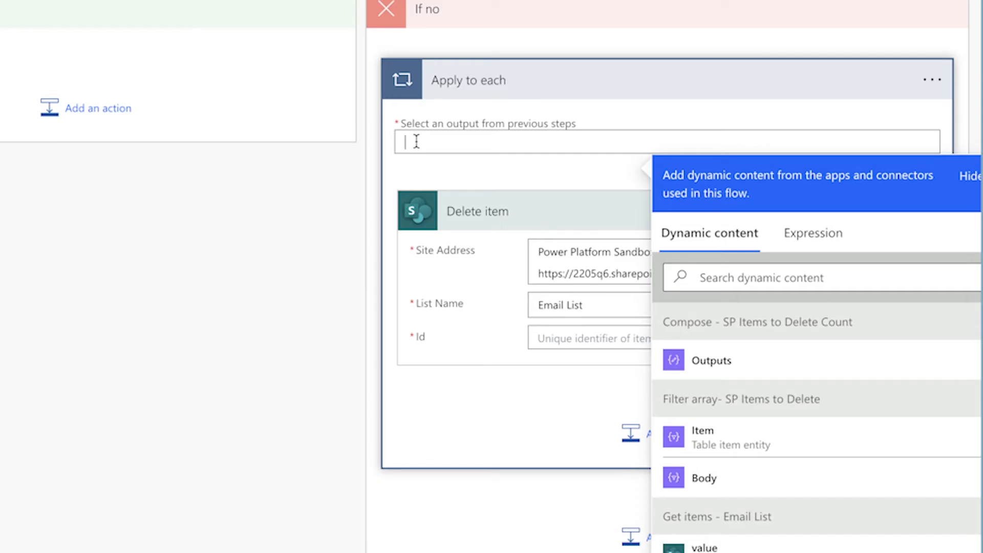
Step: Loop Apply to each - SP Item to Delete over the Filter array- SP Items to Delete Body and set Delete item's Id to item()?['ID']
left_click(808, 480)
left_click(750, 330)
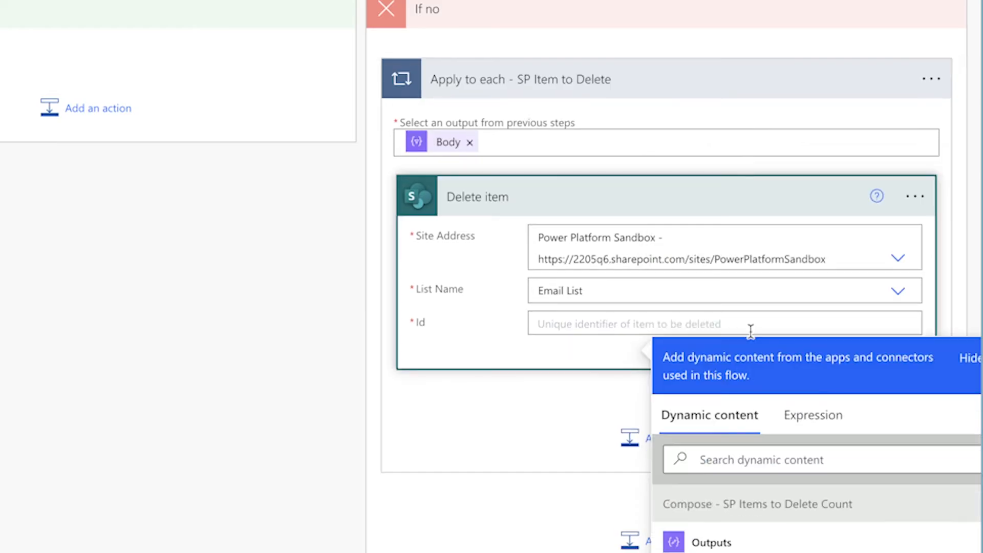
left_click(829, 419)
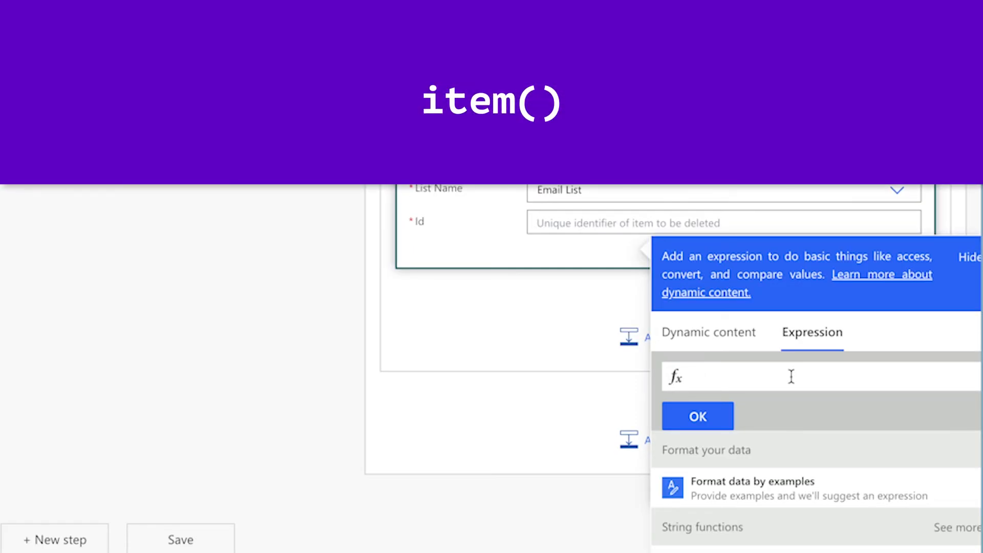
type("item()")
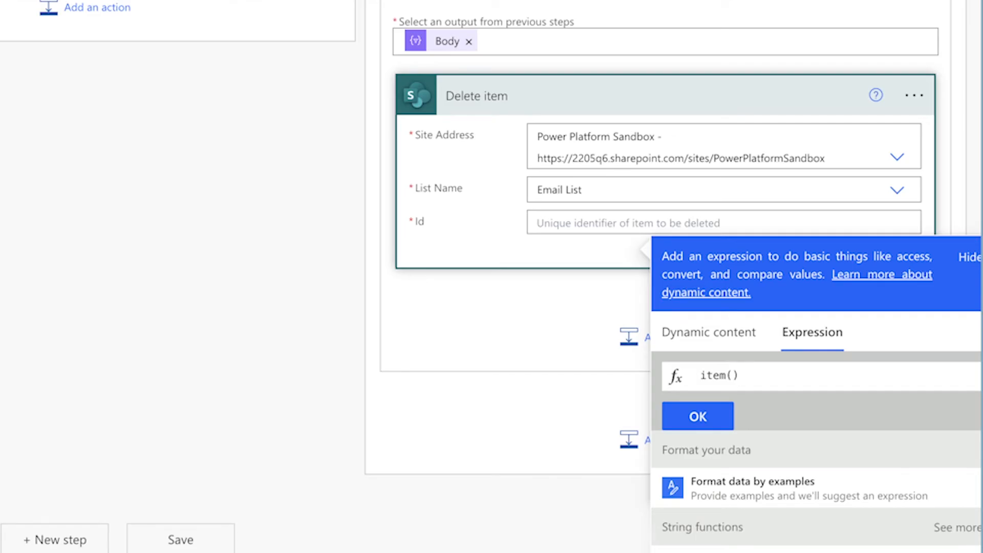
type("?['ID")
left_click(727, 417)
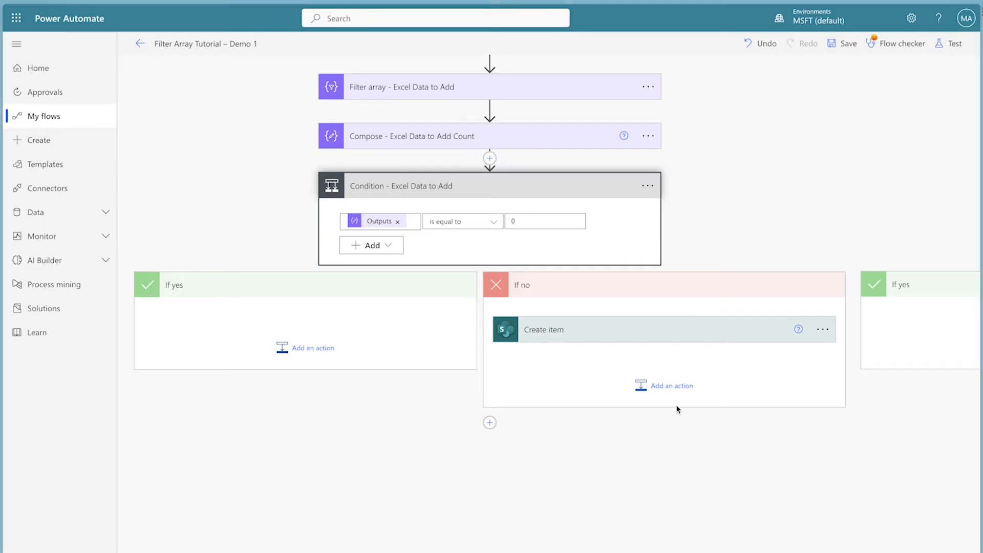
Step: Add an Apply to each action to the Excel Data to Add condition's If no branch and move Create item into it
left_click(666, 385)
type("apply")
left_click(580, 521)
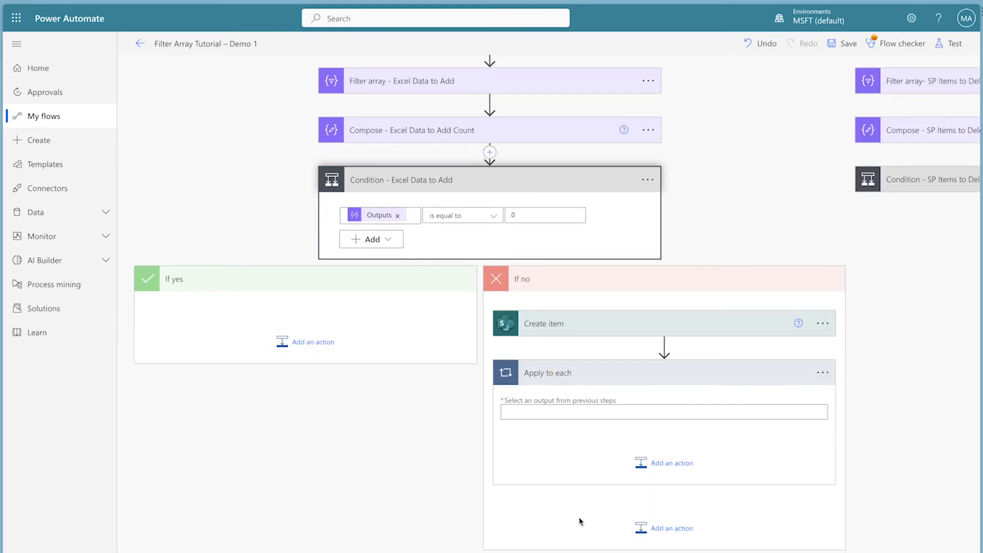
left_click_drag(618, 335, 654, 454)
Step: Rename the loop "Apply to each - Excel Data to Add" and set its input to the Filter array - Excel Data to Add Body
left_click(840, 336)
left_click(736, 352)
left_click(740, 334)
type("- Excel D")
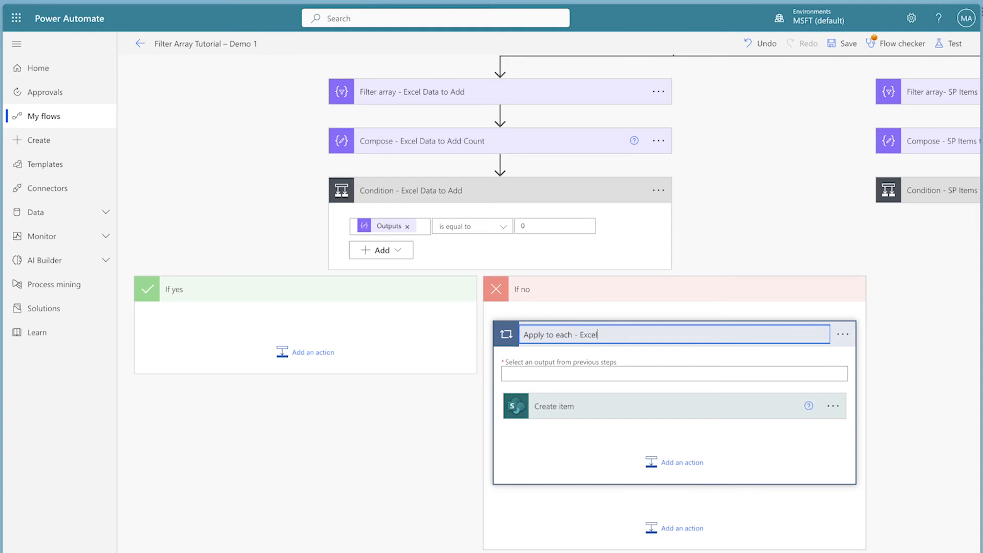
type("ata to Add")
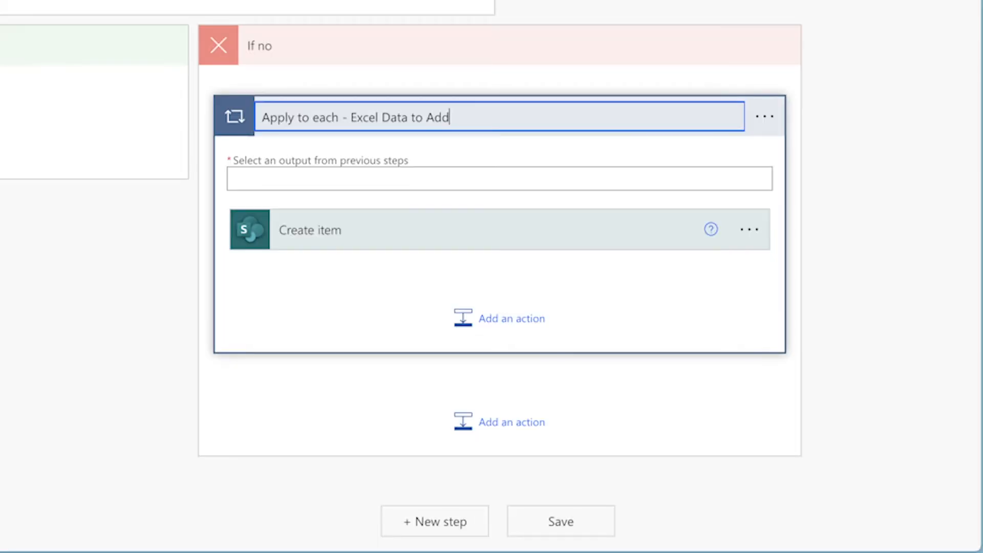
left_click(500, 179)
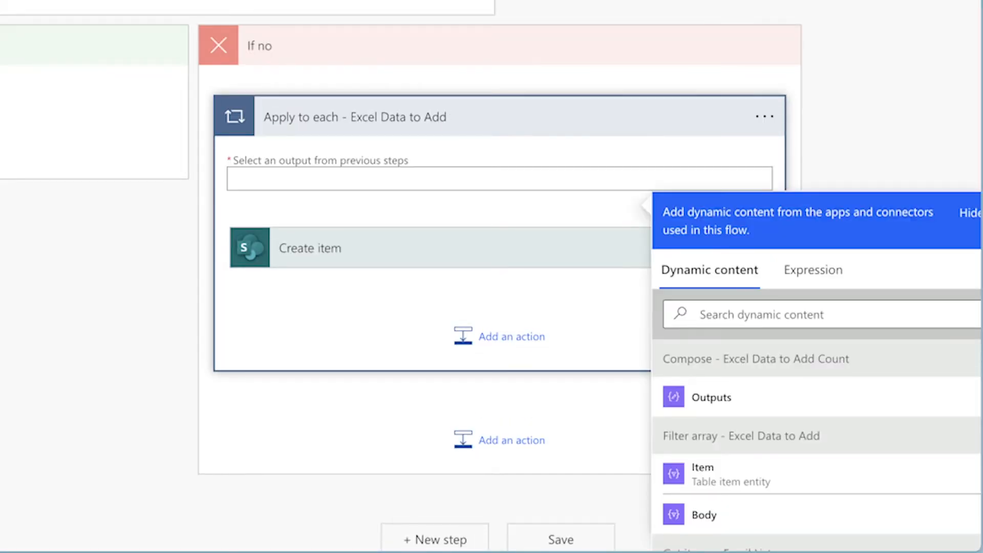
left_click(759, 517)
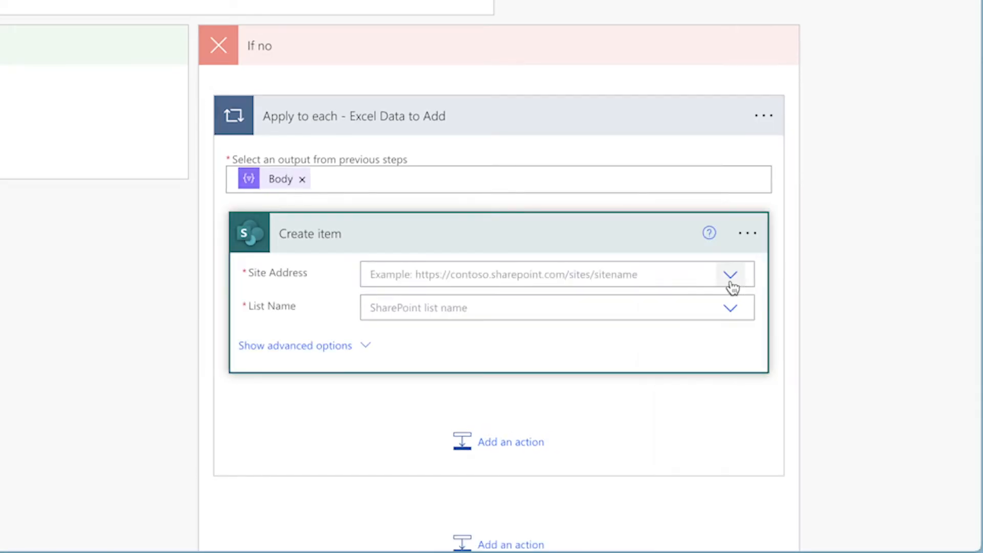
Step: Set Create item's Site Address to Power Platform Sandbox and its List Name to Email List
left_click(732, 284)
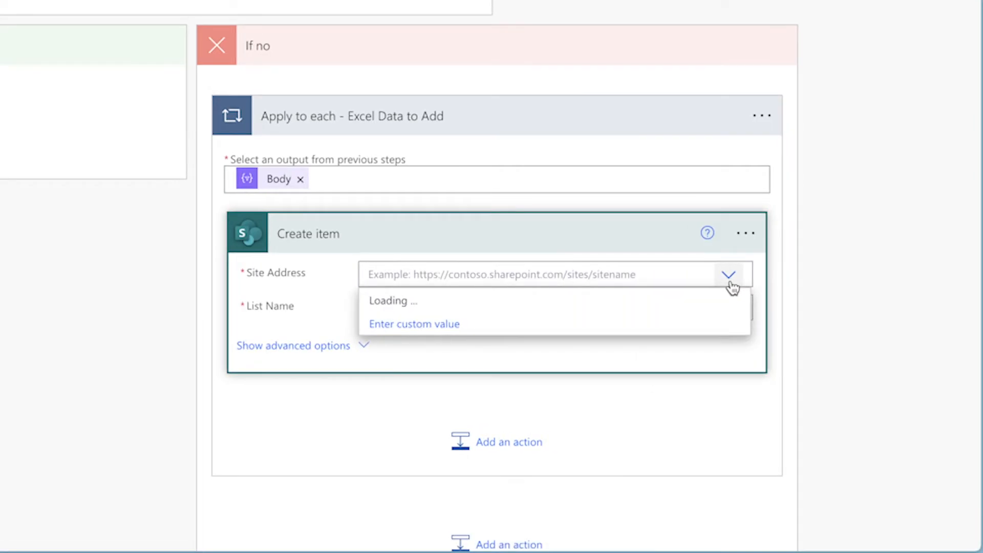
left_click(650, 333)
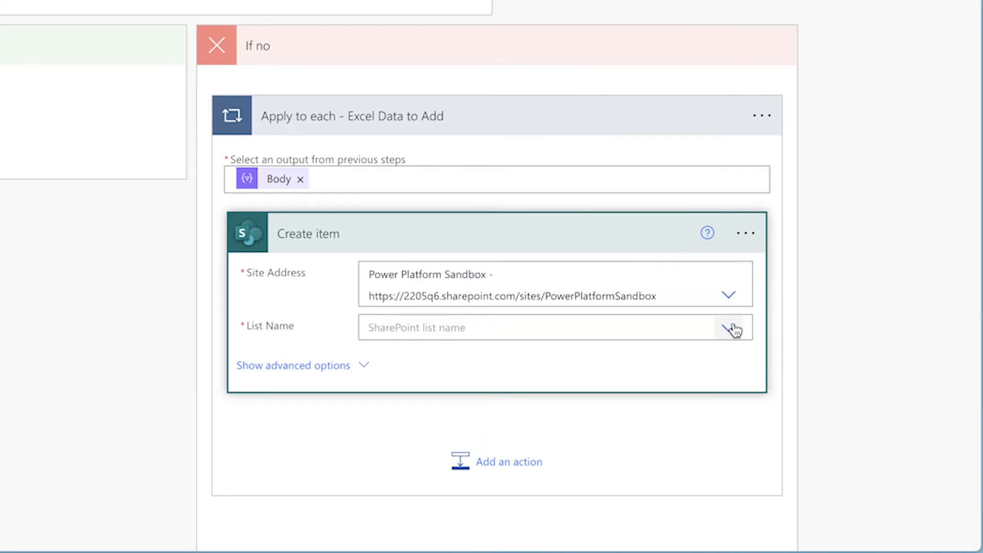
left_click(733, 329)
left_click(433, 423)
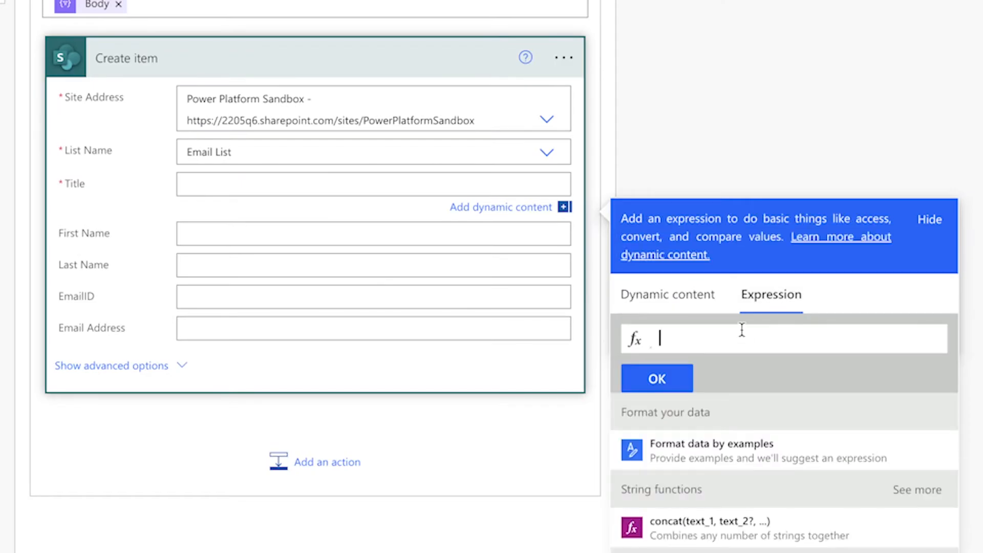
Step: Set Create item's Title to the expressions item()?['First Name'] and item()?['Last Name']
type("item()?['First Name")
left_click(657, 379)
type("item()?['Last Name")
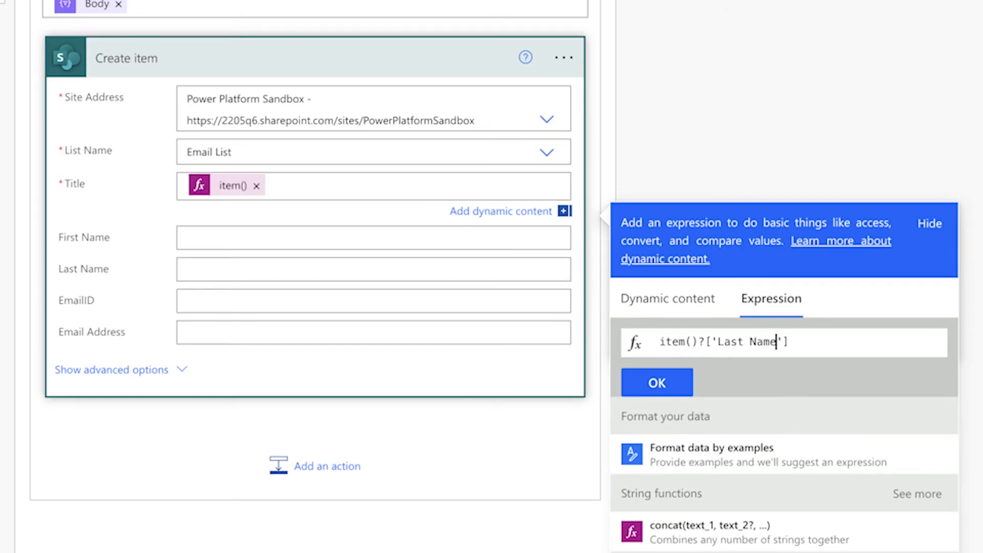
left_click(683, 390)
Step: Set Create item's EmailID to the expression item()?['Email ID'] and its Email Address to item()?['Email Address']
type("Email ID")
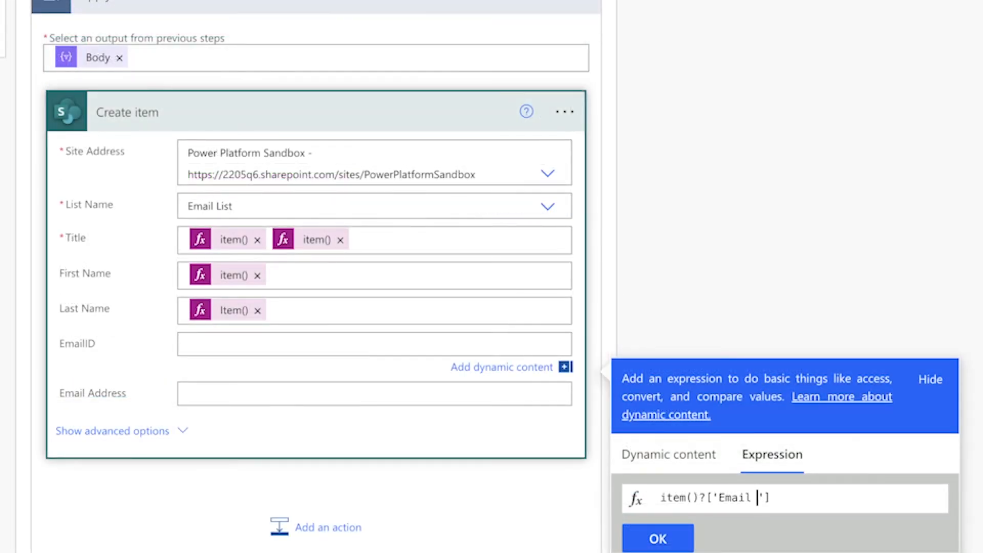
left_click(658, 539)
type("item")
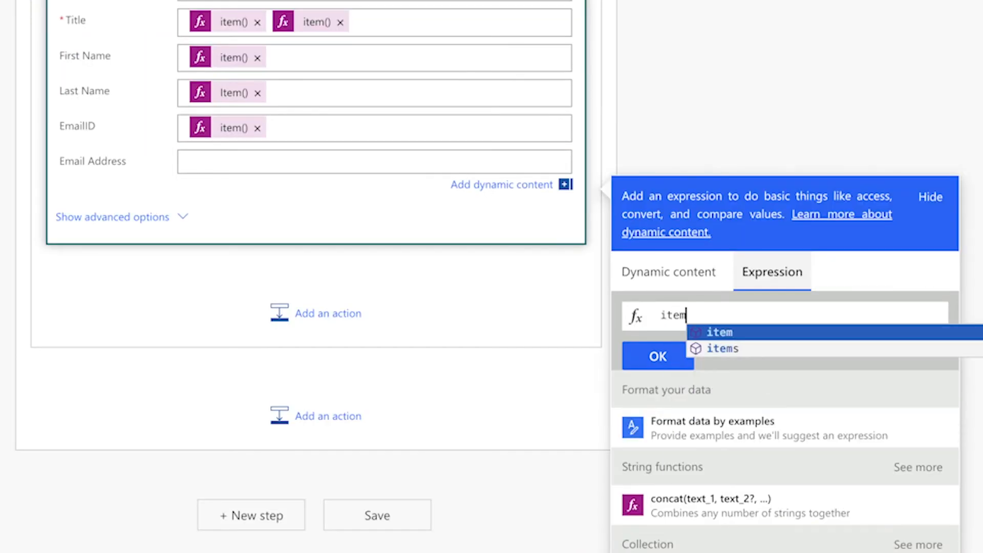
type("()?['Email Address")
left_click(662, 356)
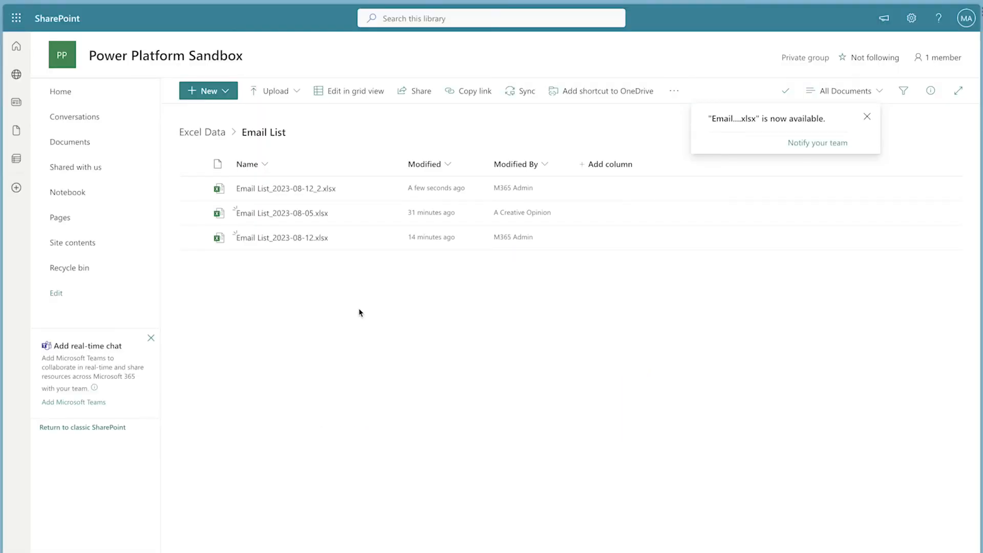
Step: Delete Email List_2023-08-12_2.xlsx from the Email List folder in SharePoint
left_click(343, 188)
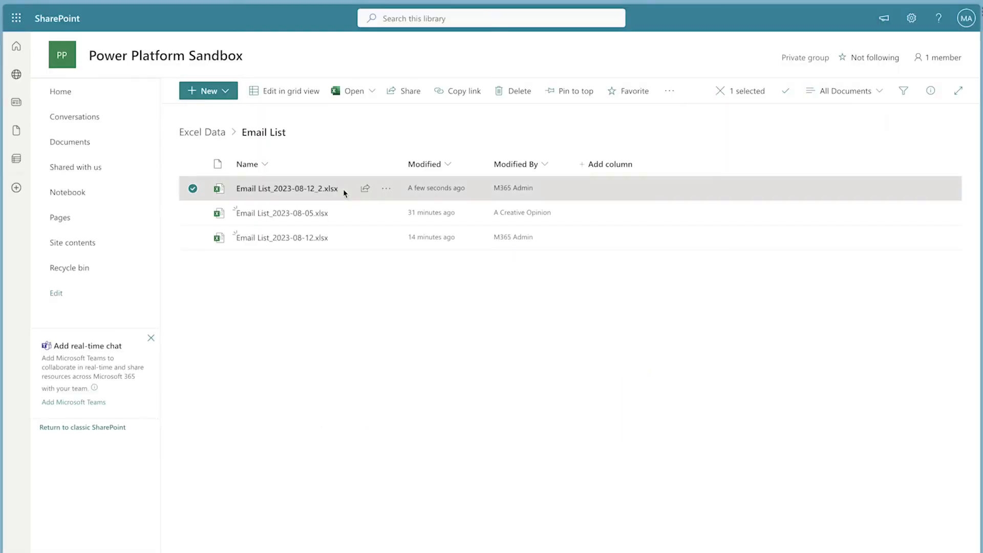
left_click(520, 92)
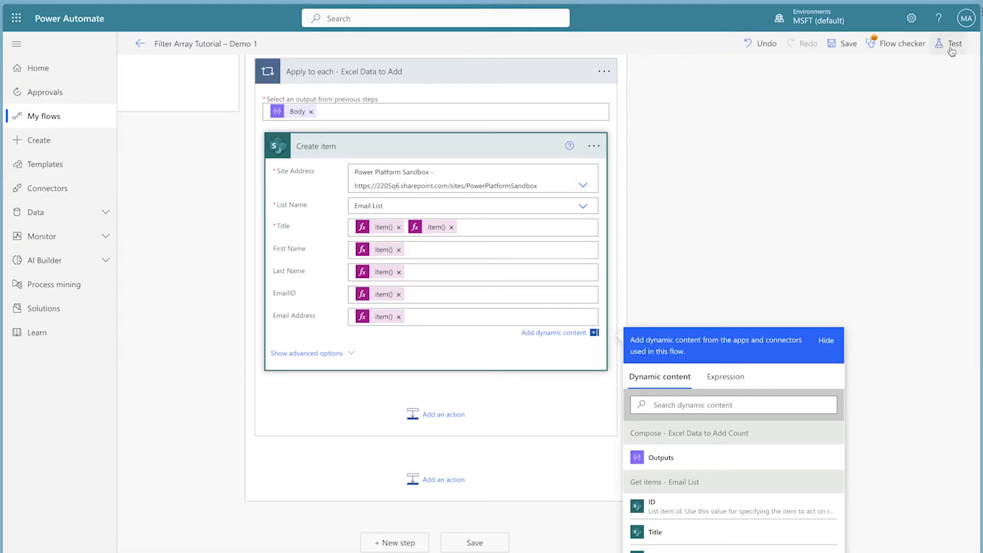
Step: Save and manually test the Filter Array Tutorial – Demo 1 flow, and select all SharePoint list items to check their count
left_click(951, 47)
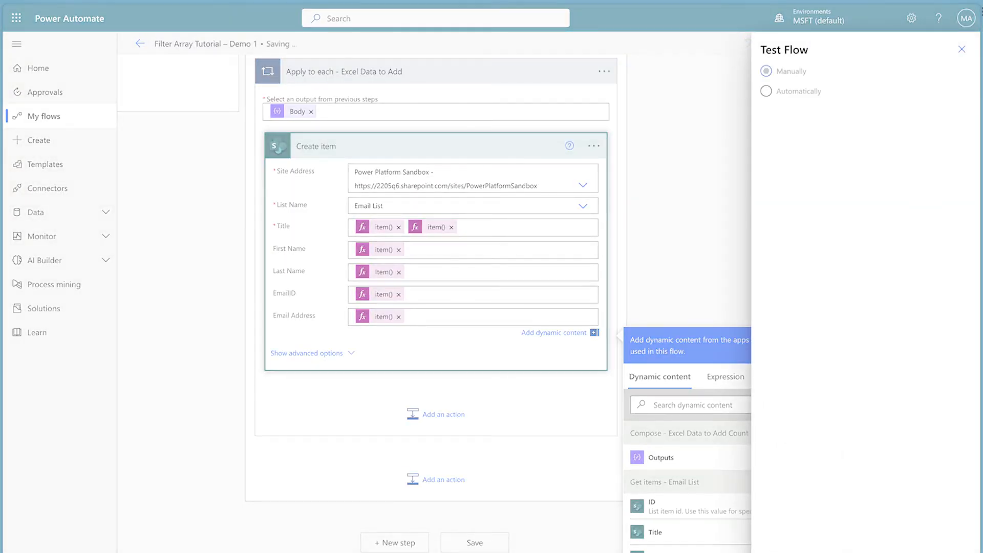
left_click(789, 533)
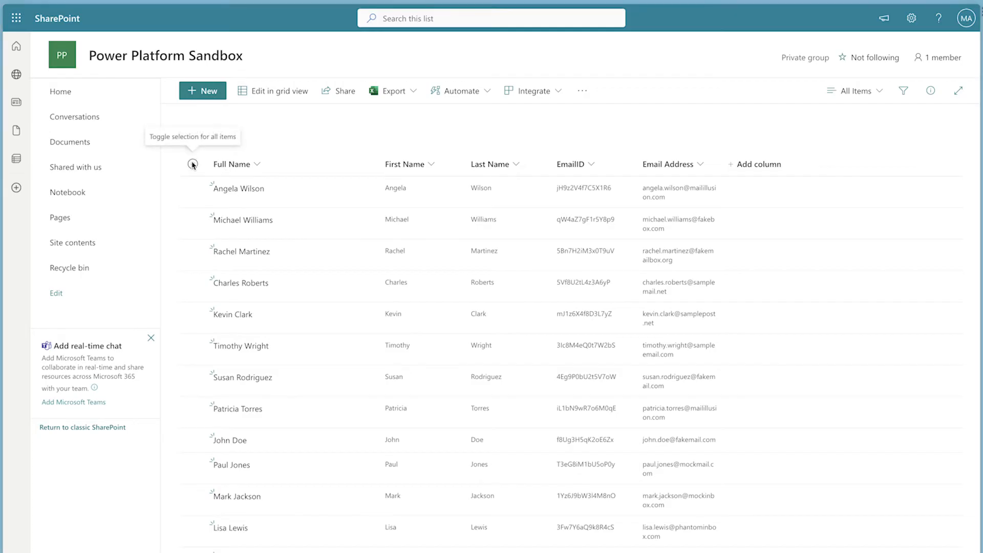
left_click(193, 165)
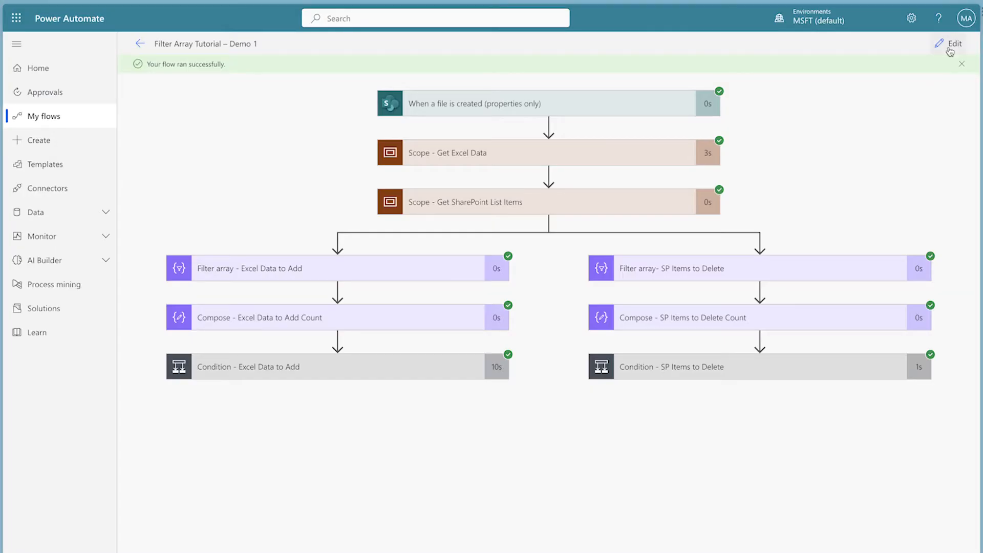
Step: Turn on Concurrency Control for the Apply to each - Excel Data to Add loop and raise its Degree of Parallelism
left_click(949, 44)
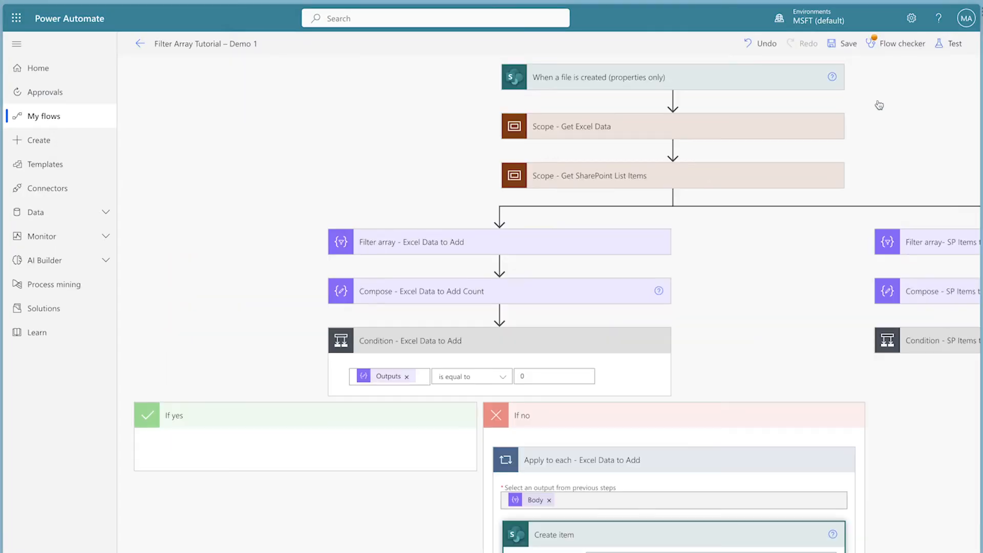
left_click(842, 203)
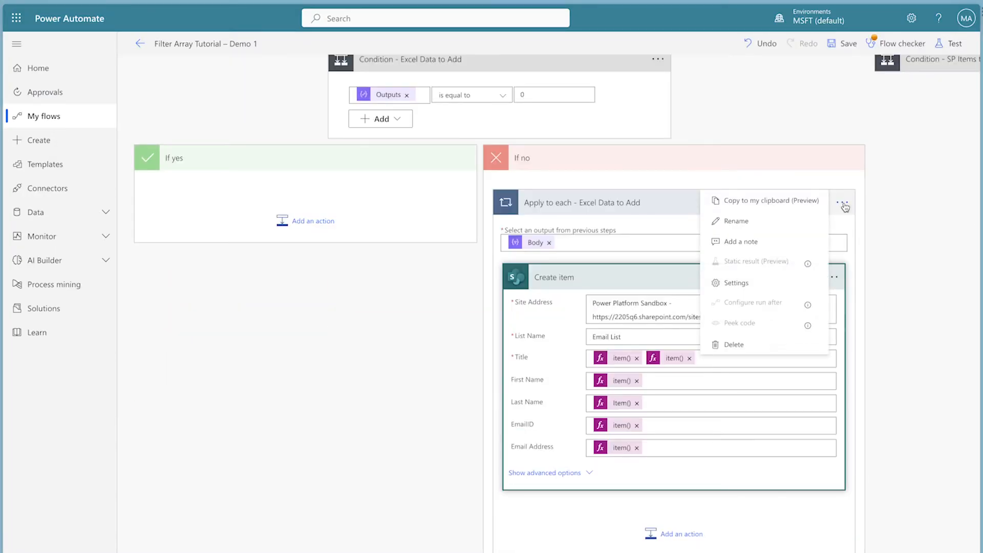
left_click(776, 283)
left_click(514, 402)
left_click_drag(670, 421, 797, 421)
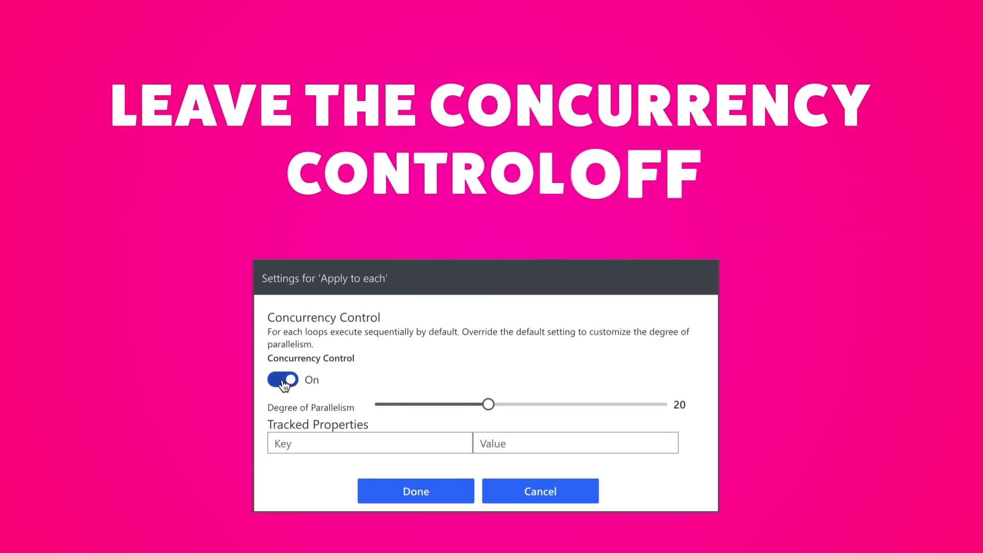
left_click(283, 380)
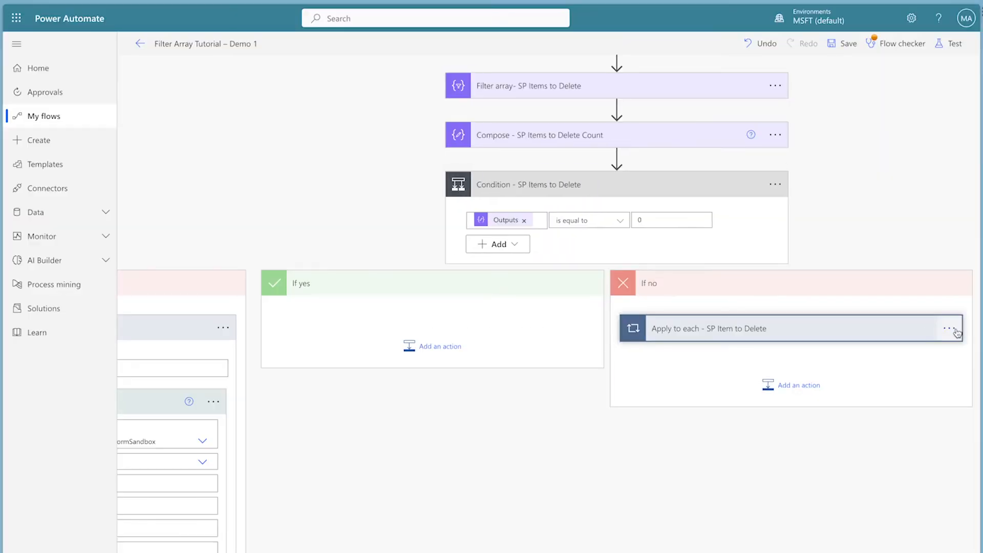
Step: Turn on Concurrency Control for the Apply to each - SP Item to Delete loop and raise its Degree of Parallelism
left_click(949, 328)
left_click(844, 409)
left_click(638, 401)
left_click_drag(790, 420, 872, 419)
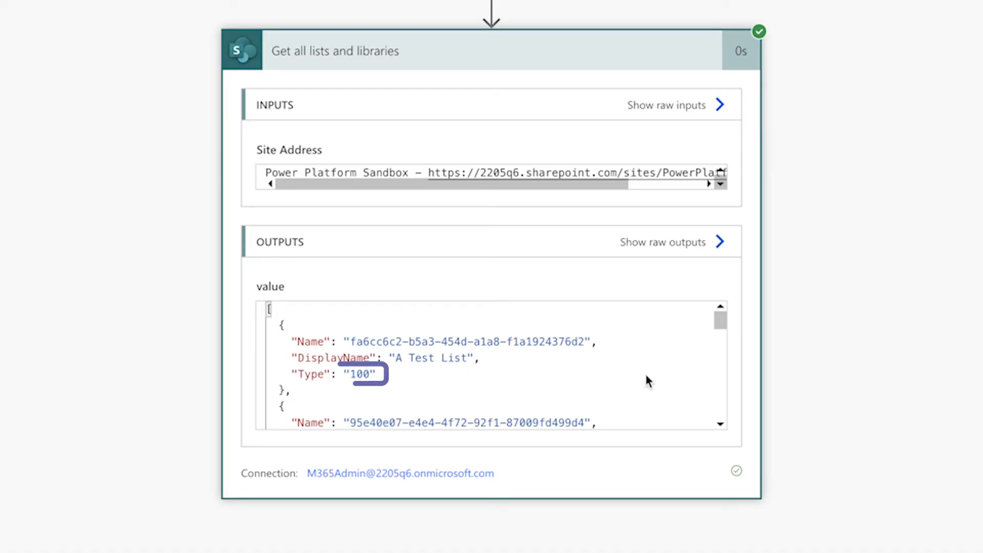
Step: Delete the Apply to each loop, including its Condition, from the Filter Array Tutorial - Demo 2 flow
scroll(647, 379, "down", 2)
scroll(646, 379, "down", 5)
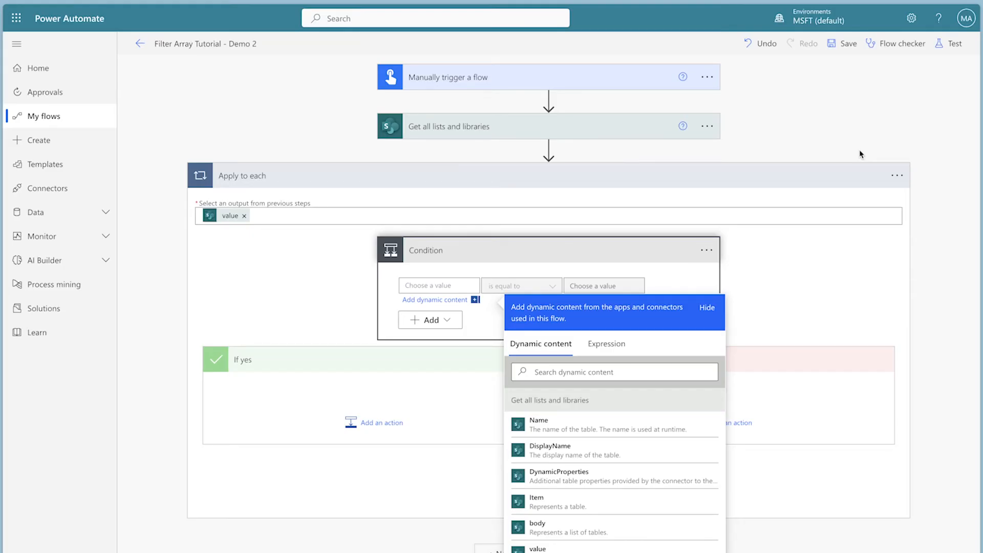
left_click(898, 177)
left_click(897, 177)
left_click(815, 317)
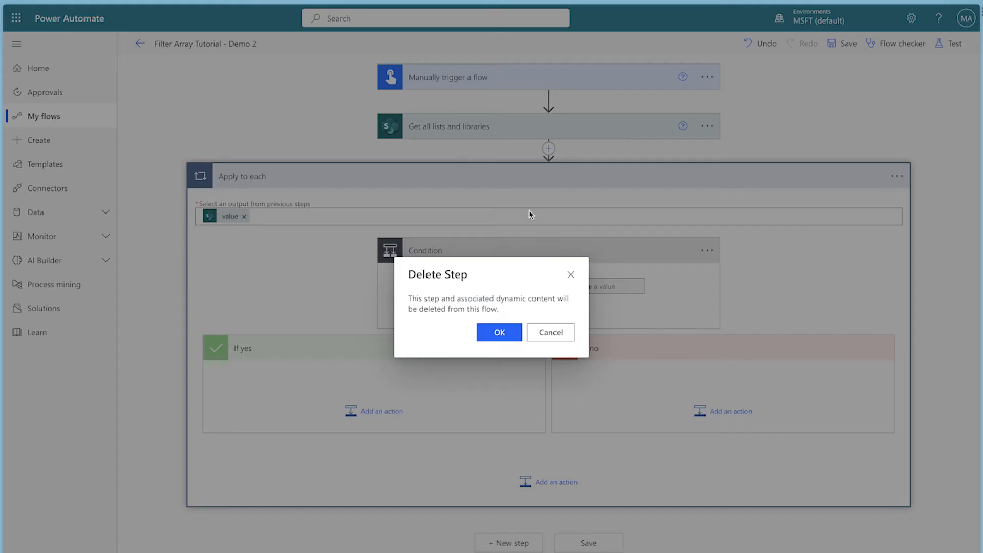
left_click(499, 331)
Step: Add a Filter array action after Get all lists and libraries, with that action's value output as its From
left_click(519, 178)
type("filter array")
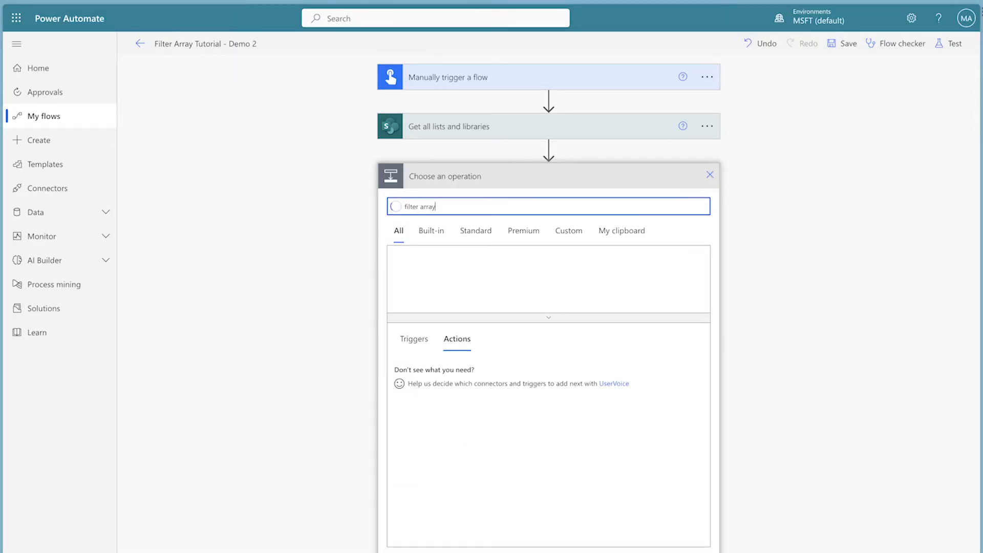
left_click(605, 366)
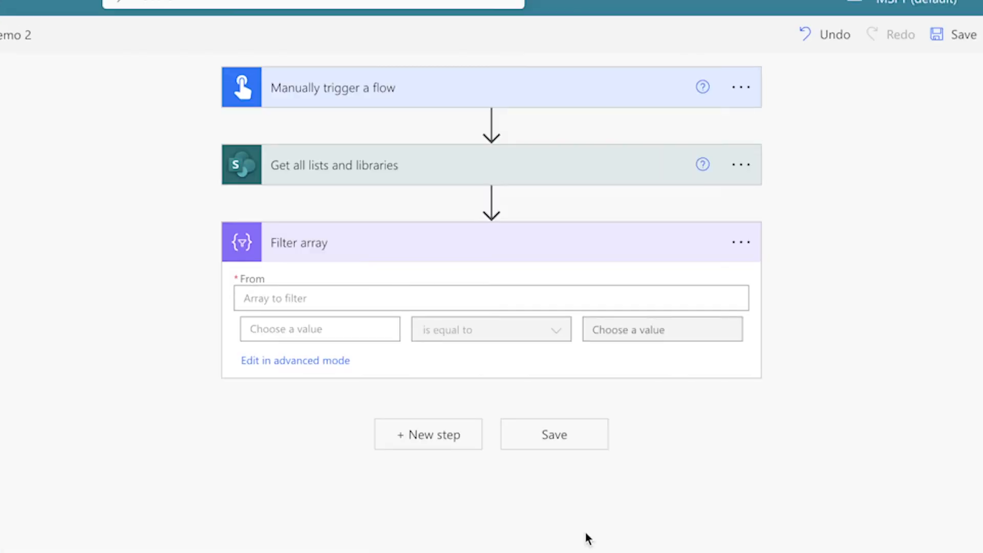
left_click(398, 290)
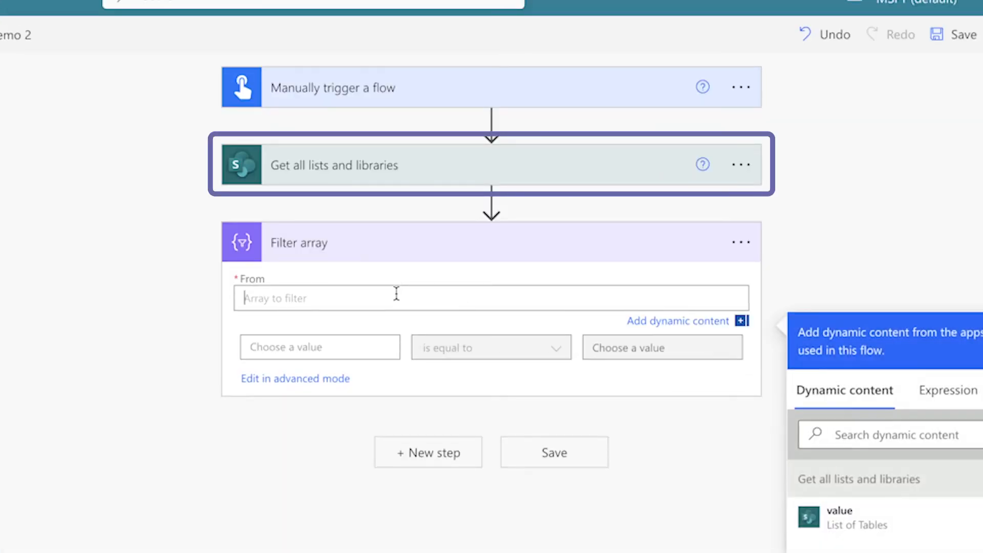
left_click(884, 531)
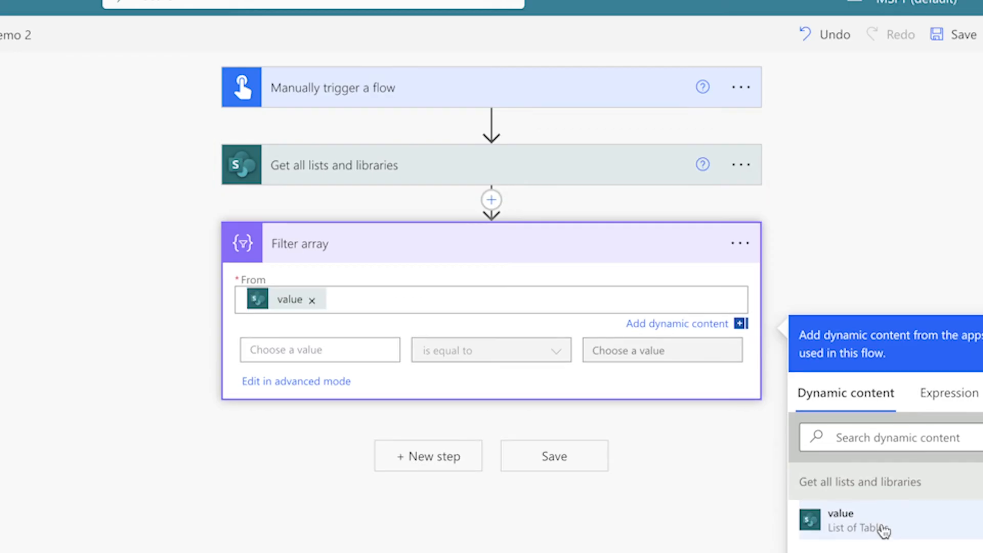
Step: Set the Filter array condition to the expression item()?['Type'] is equal to 101
left_click(344, 351)
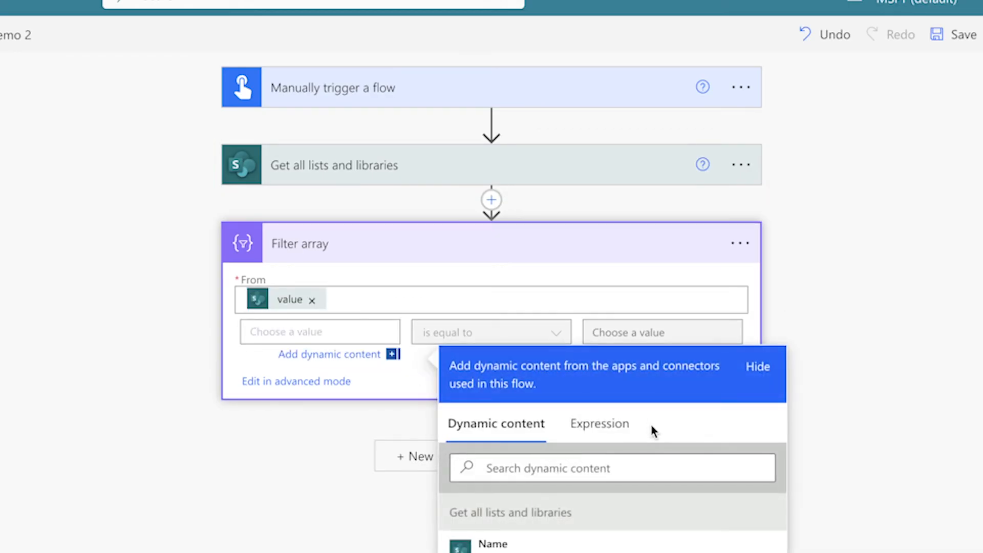
left_click(625, 433)
type("item()?")
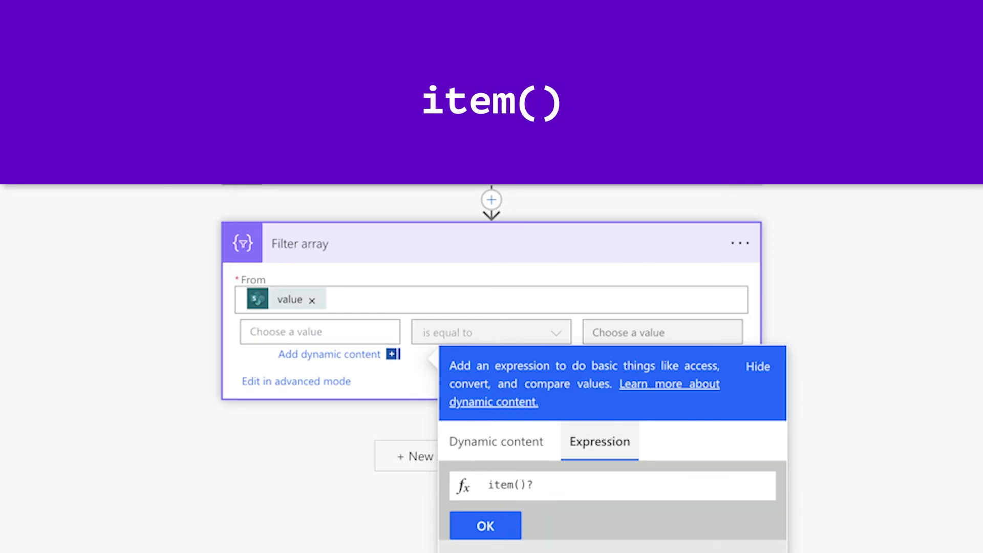
type("['")
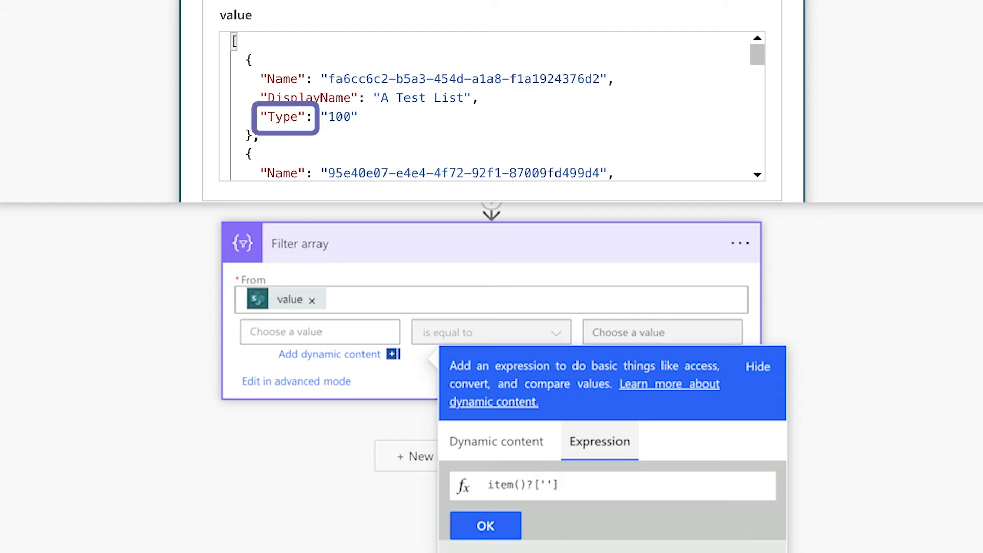
type("Type")
left_click(508, 520)
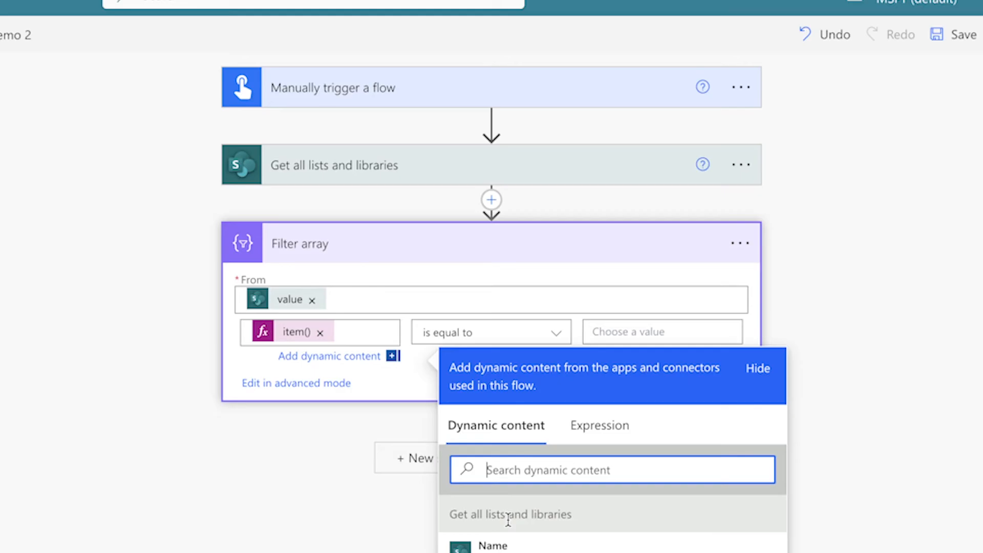
left_click(625, 330)
type("101")
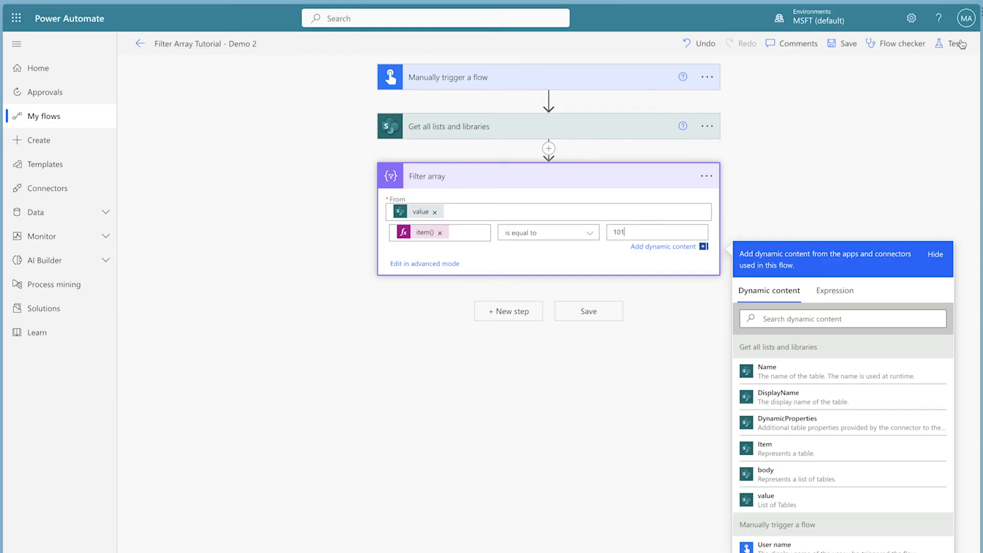
Step: Test the Demo 2 flow and inspect the Filter array action's run results
left_click(959, 40)
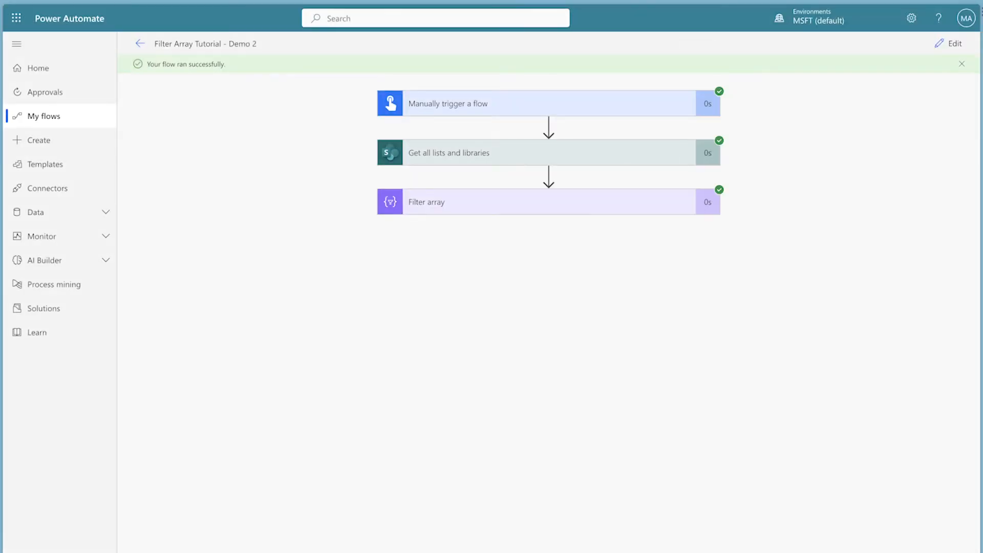
left_click(616, 213)
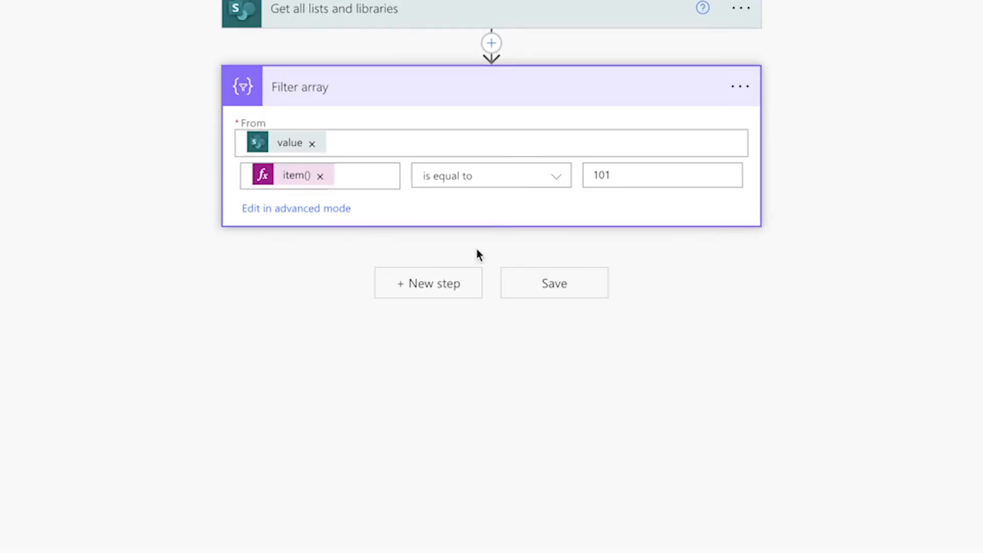
Step: Show the Filter array condition in advanced mode and copy its expression into the Untitled 2.txt text file
left_click(320, 211)
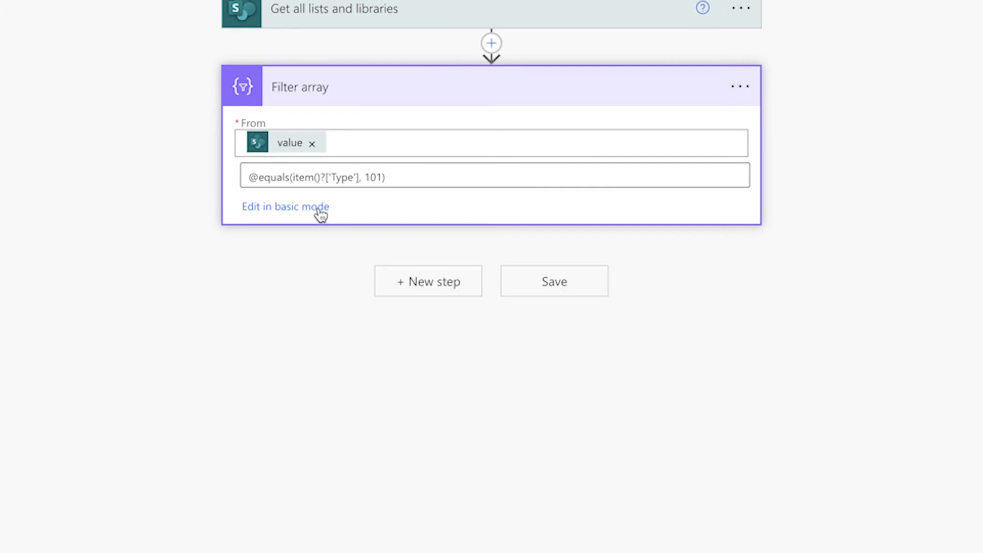
triple_click(410, 178)
key("super+c")
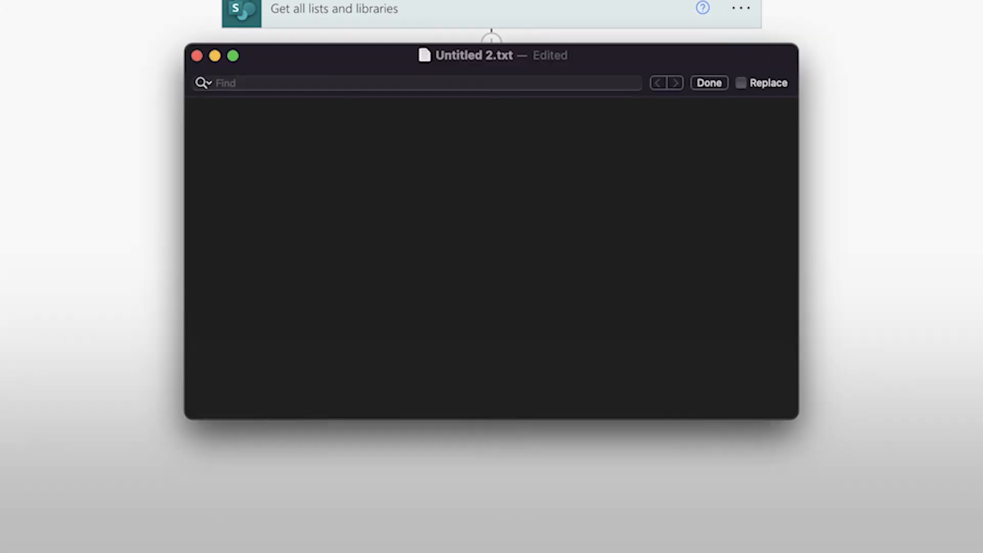
key("super+v")
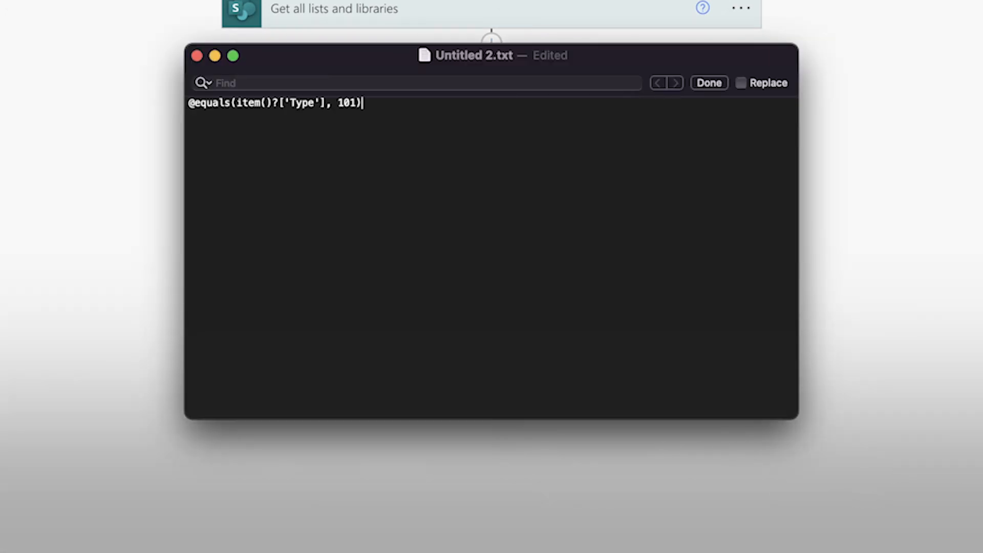
key("Left")
type("'")
key("Left")
key("Left")
key("Left")
key("Left")
type("'")
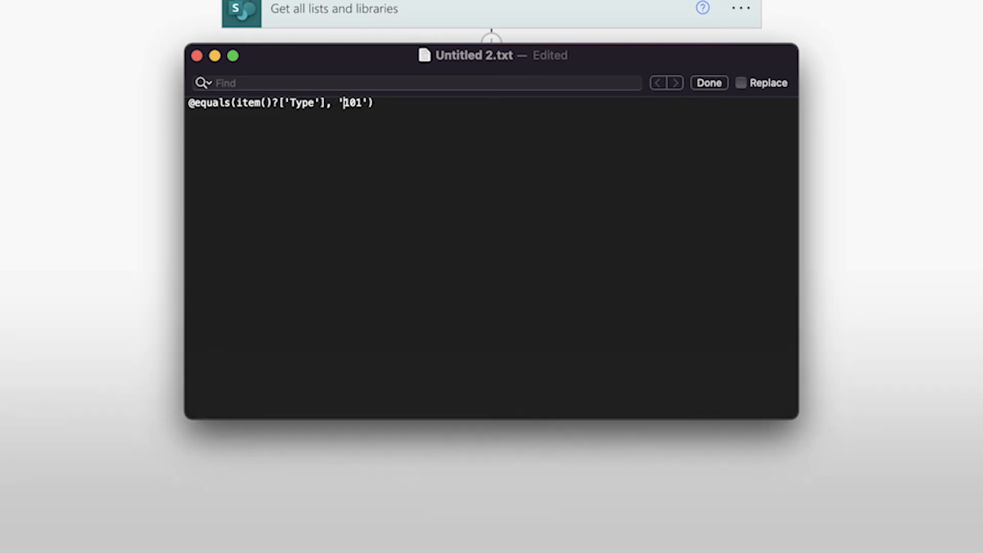
key("super+a")
key("super+c")
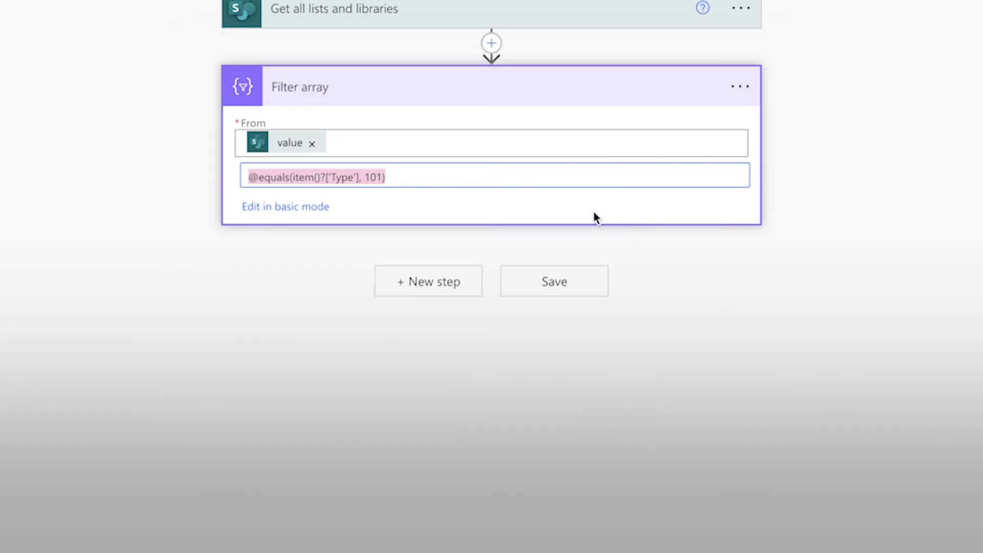
key("super+v")
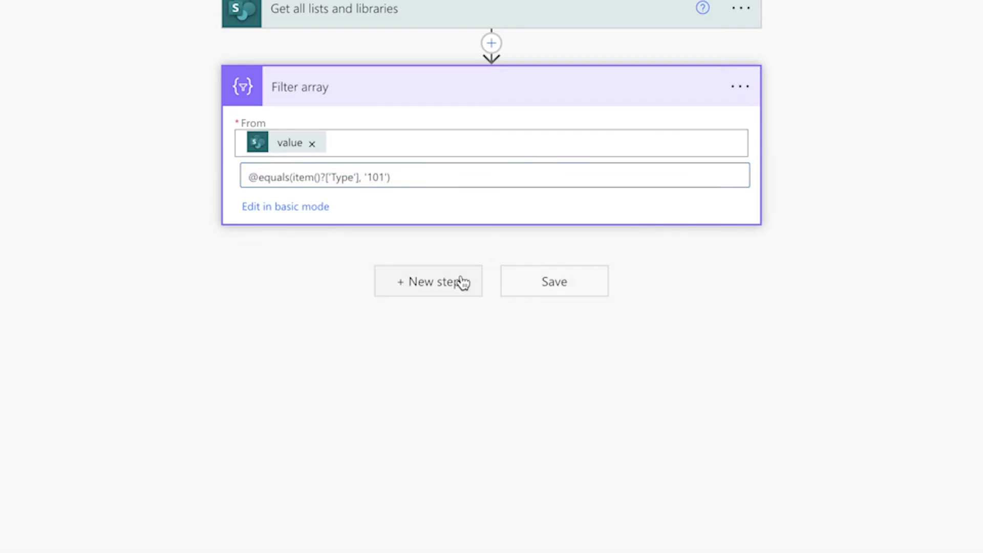
Step: Add a Compose action named "Compose - Doc Library Count" after the Filter array action
left_click(464, 281)
type("Compose")
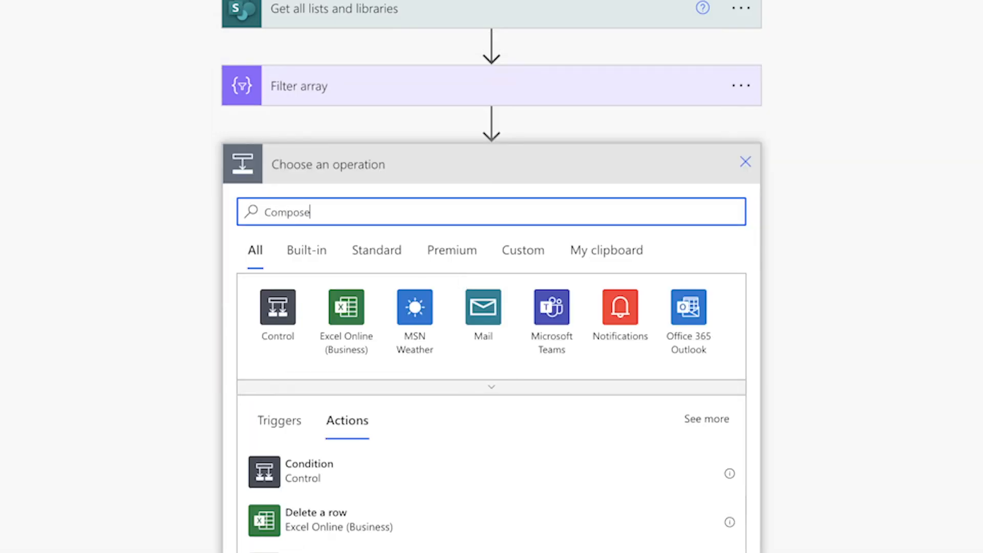
left_click(539, 486)
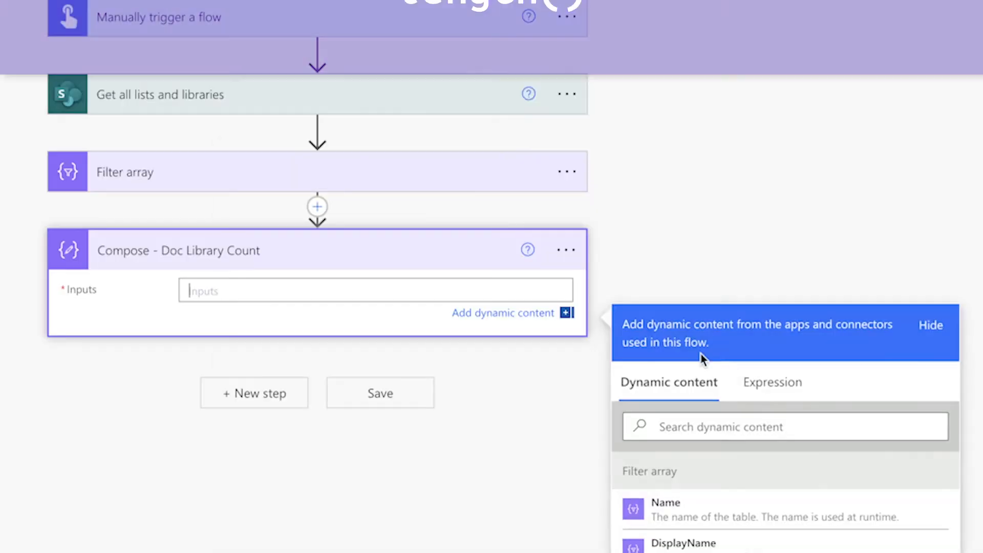
Step: Set the Compose action's Inputs to the expression length(body('Filter_array'))
left_click(768, 400)
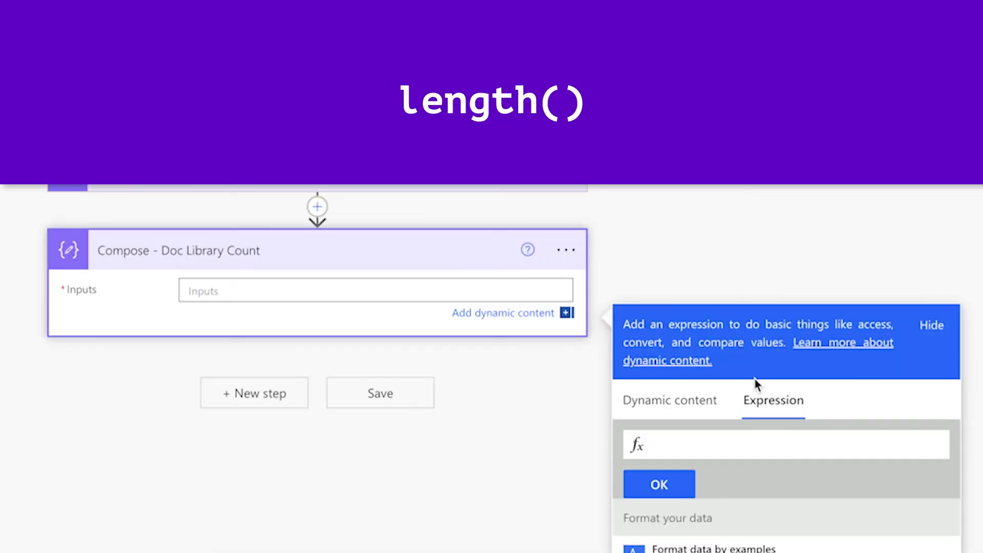
type("length()")
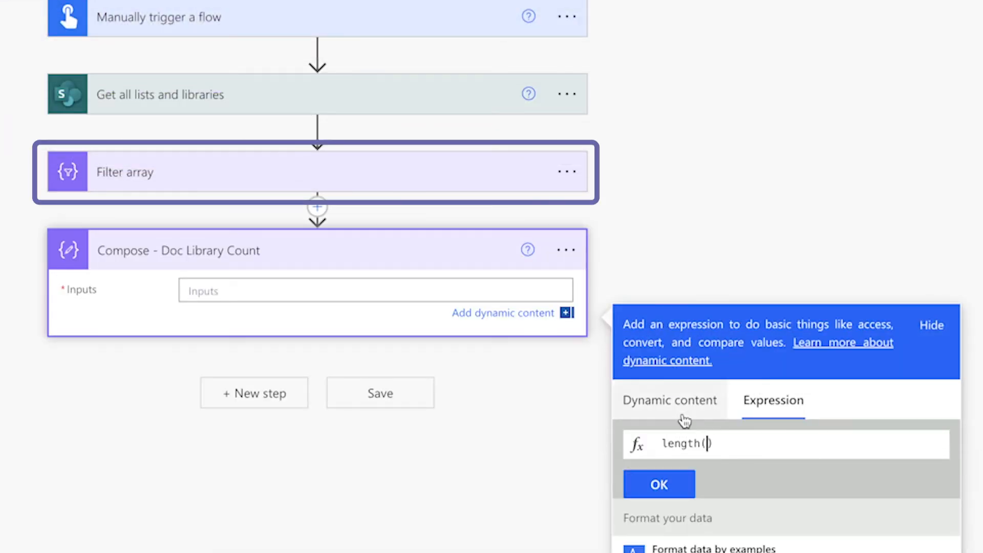
left_click(677, 415)
scroll(697, 446, "down", 3)
left_click(717, 485)
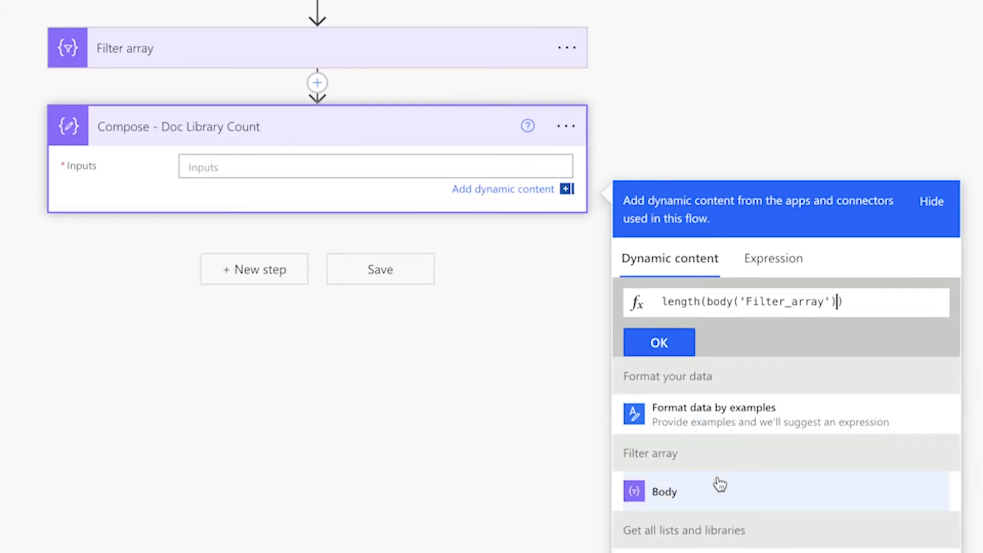
left_click(681, 342)
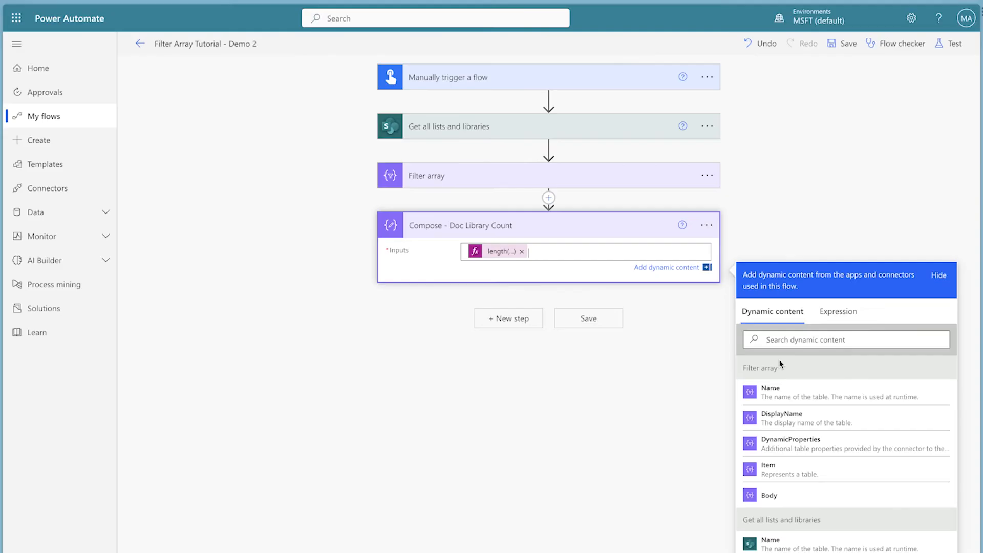
Step: Run a test of the flow and expand the Compose - Doc Library Count action in the run results
left_click(940, 45)
left_click(783, 550)
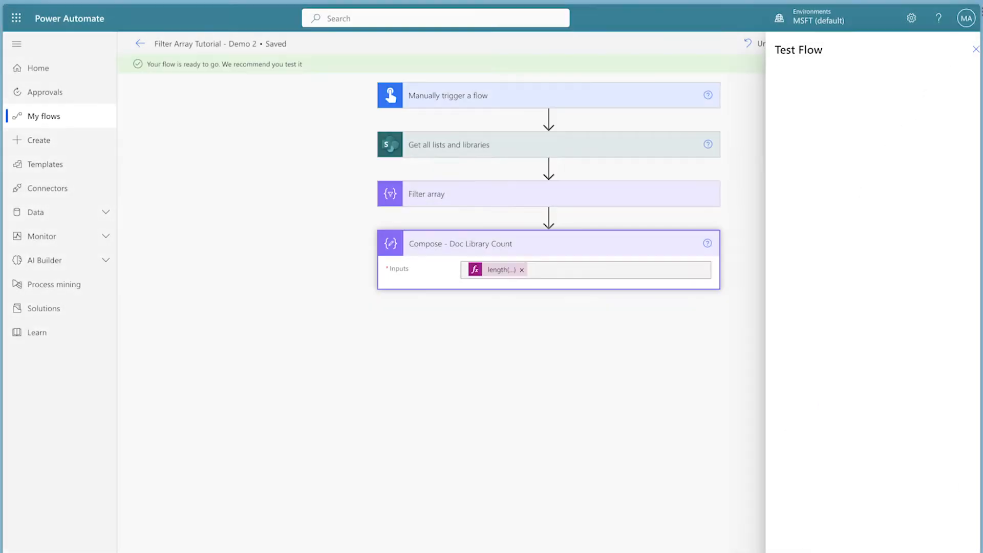
left_click(818, 549)
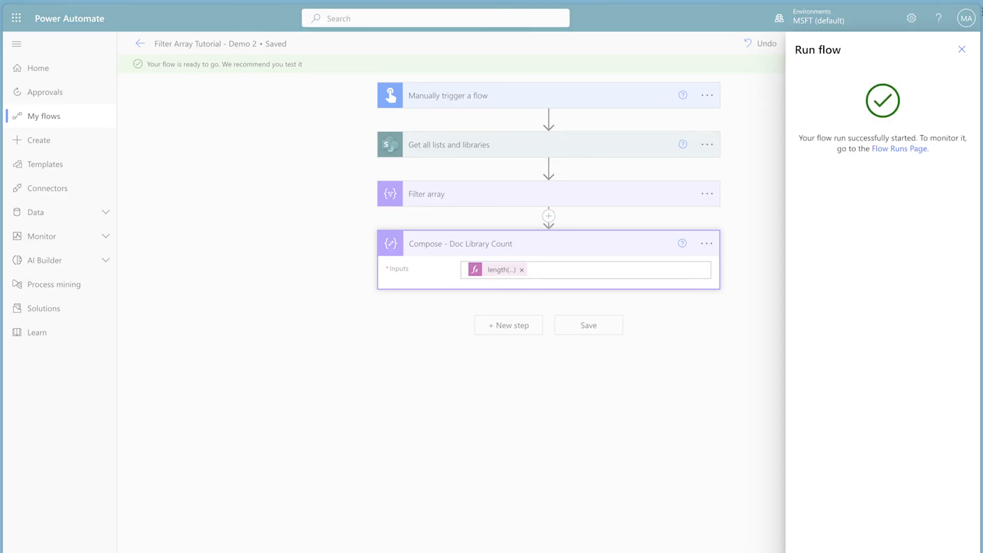
left_click(819, 548)
left_click(564, 263)
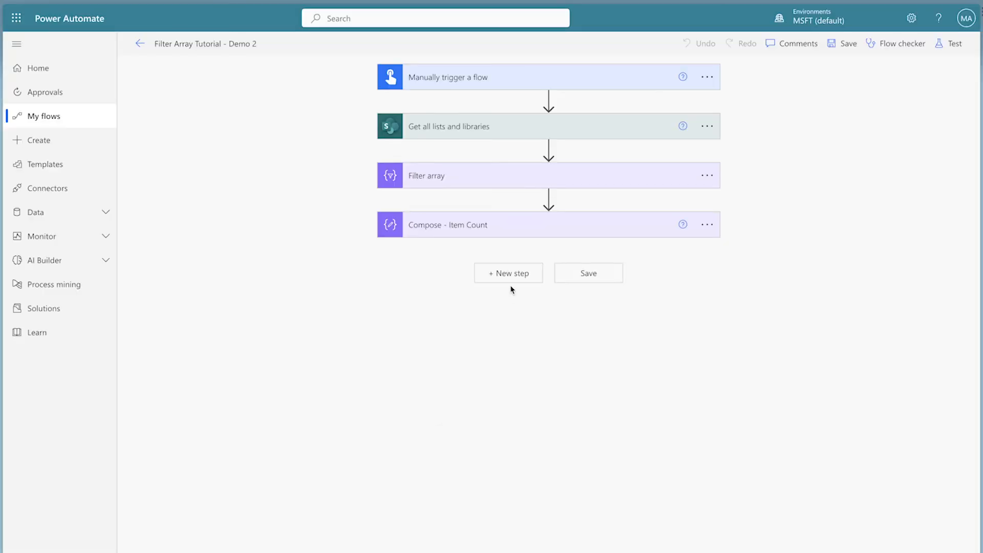
Step: Add a Condition control after Compose - Item Count and name it "Condition - Check if there are Items"
left_click(514, 277)
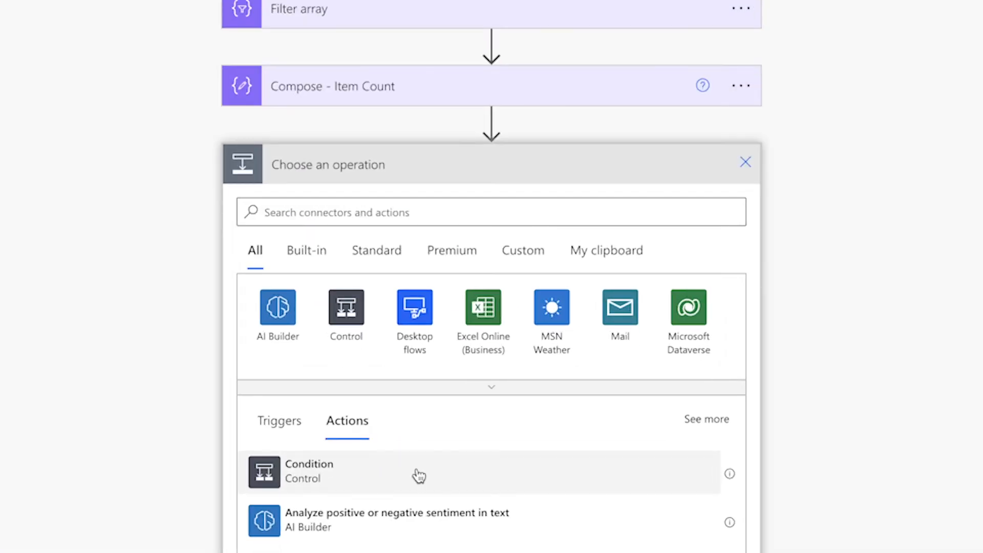
left_click(503, 472)
left_click(706, 275)
left_click(801, 226)
type("- Check if there are Items")
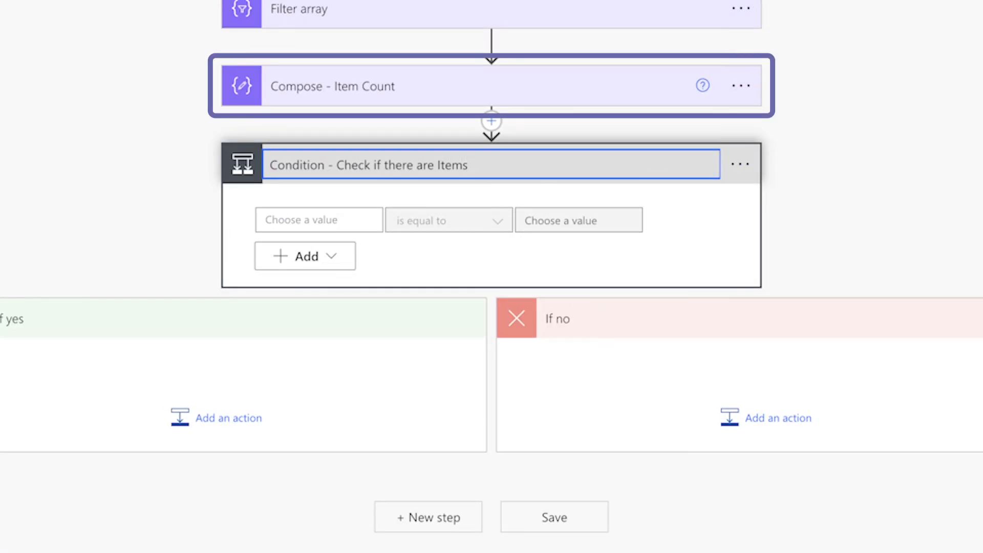
Step: Set the condition to check whether the Outputs of Compose - Item Count is equal to 0
left_click(342, 221)
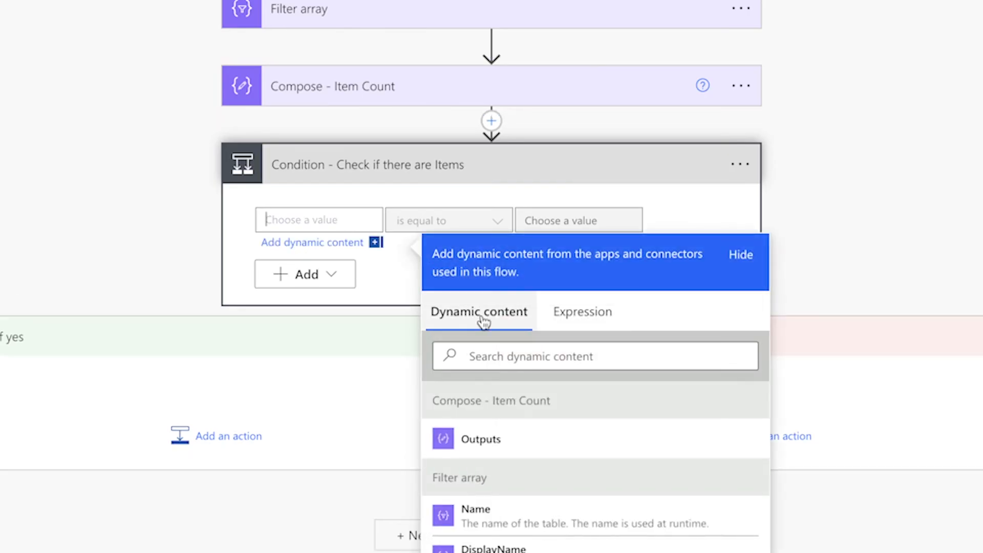
left_click(523, 439)
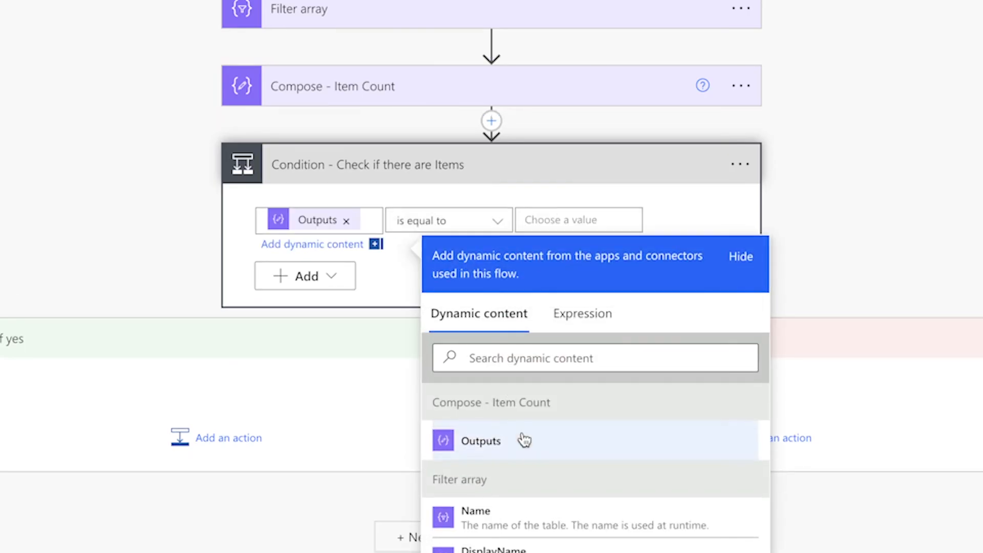
left_click(554, 220)
type("0")
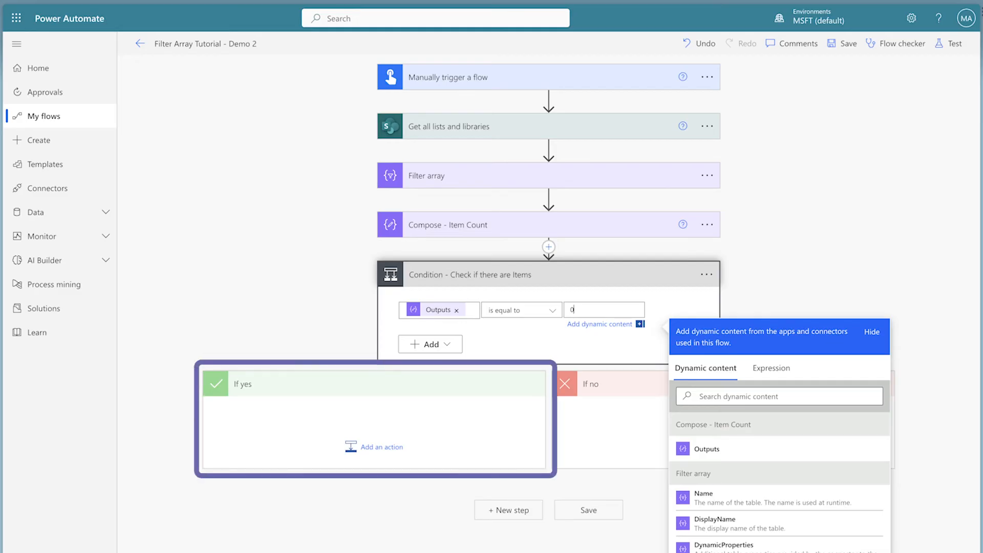
left_click(591, 411)
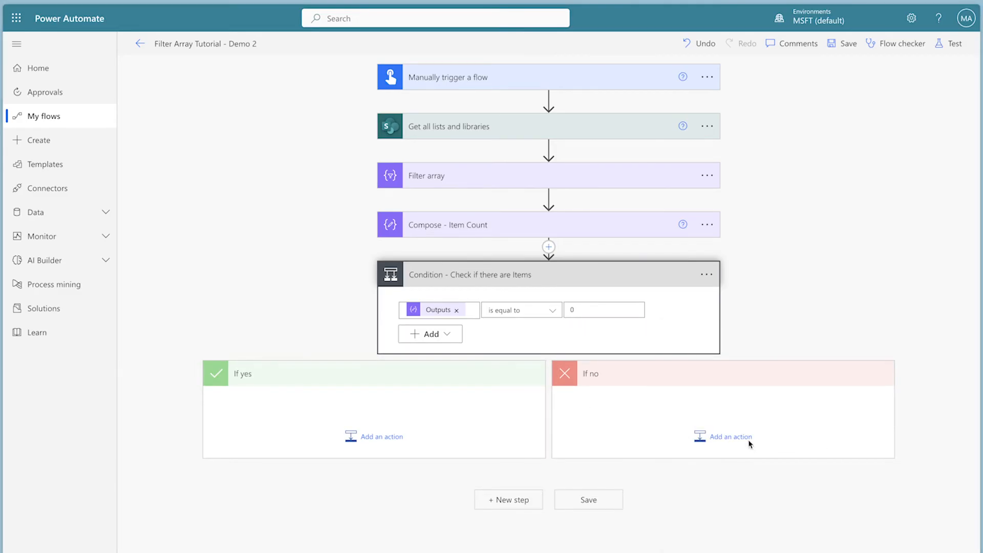
Step: Add an Apply to each action in the If no branch that loops through the Filter array Body
left_click(733, 438)
type("apply")
scroll(727, 410, "down", 5)
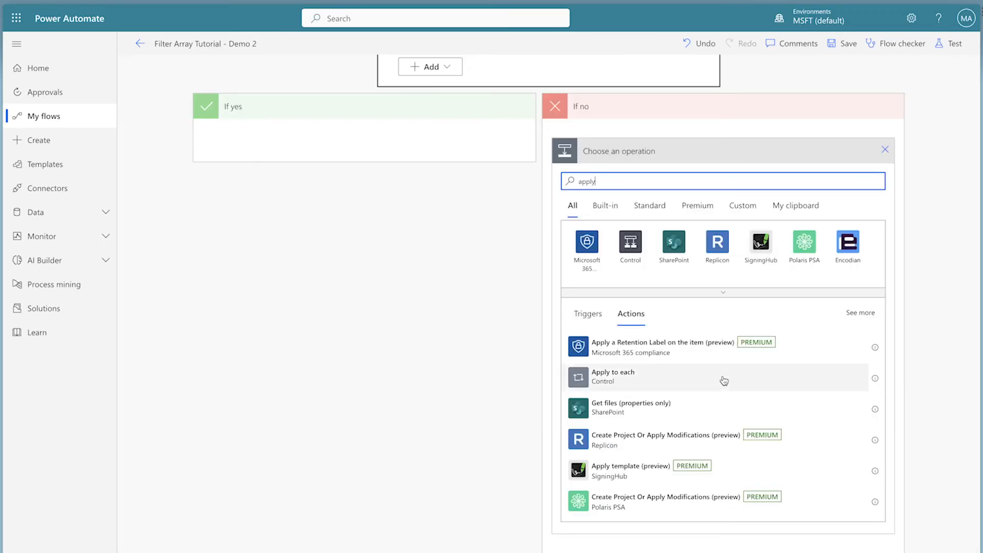
left_click(724, 381)
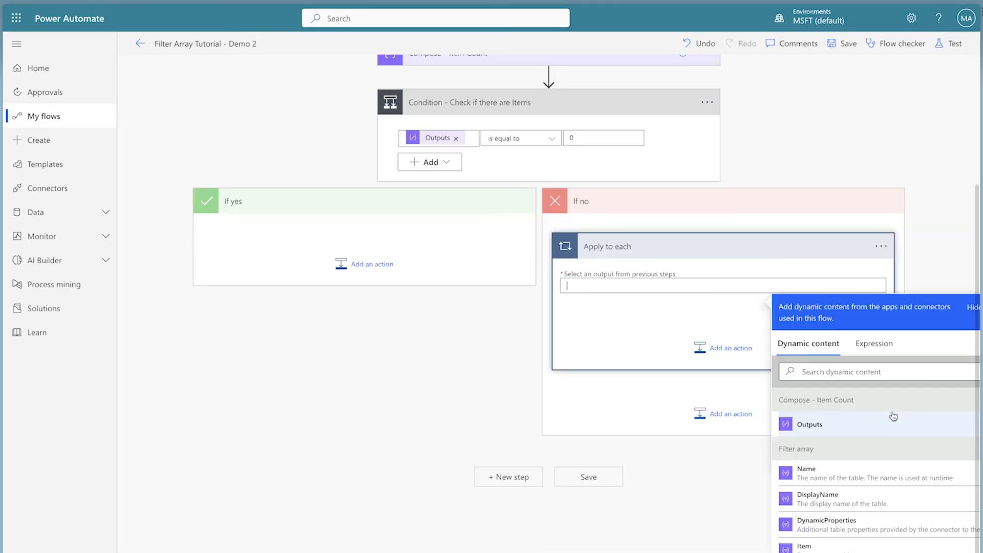
scroll(867, 536, "down", 1)
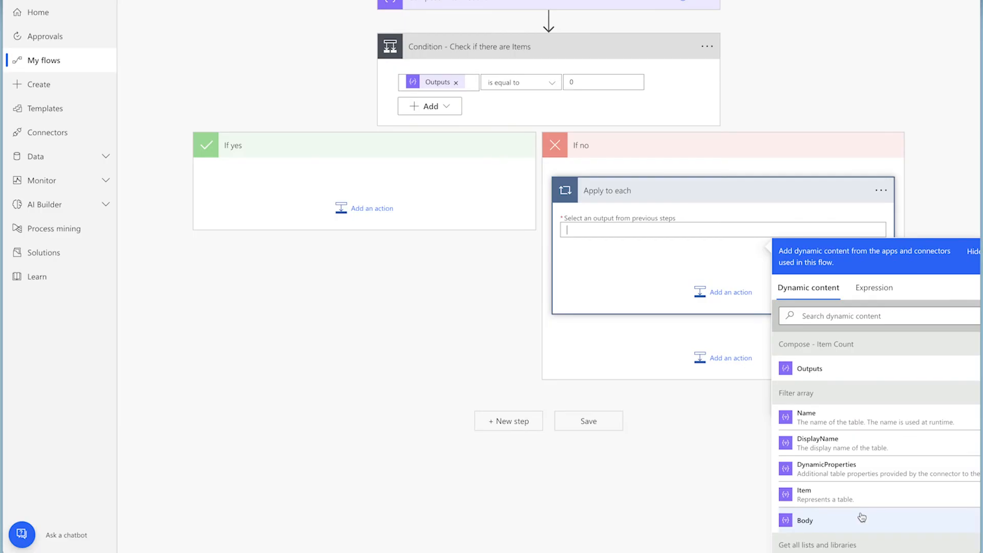
left_click(862, 517)
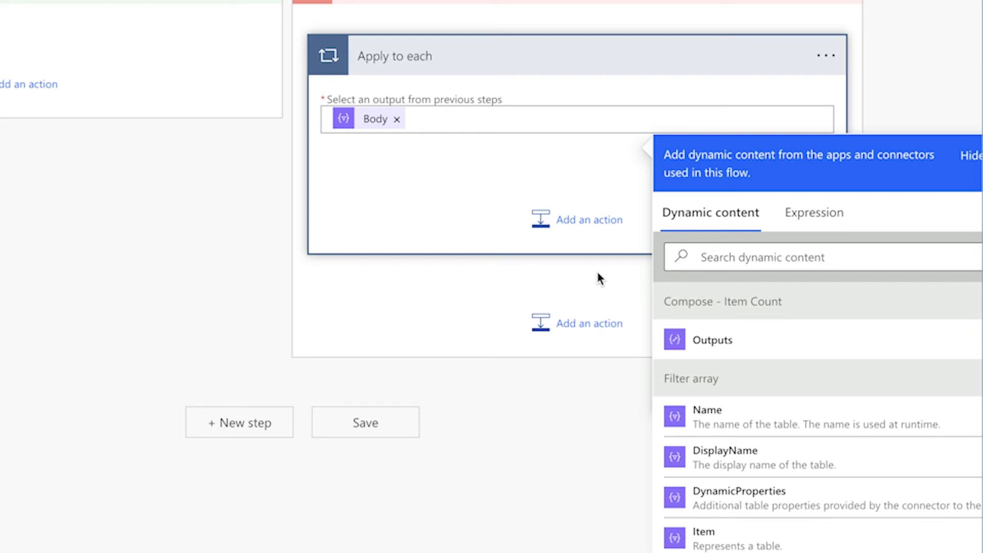
Step: Inside the loop, add a Compose action named "Compose - Name" with the Filter array Name as its Inputs
left_click(555, 233)
type("Compose")
left_click(496, 469)
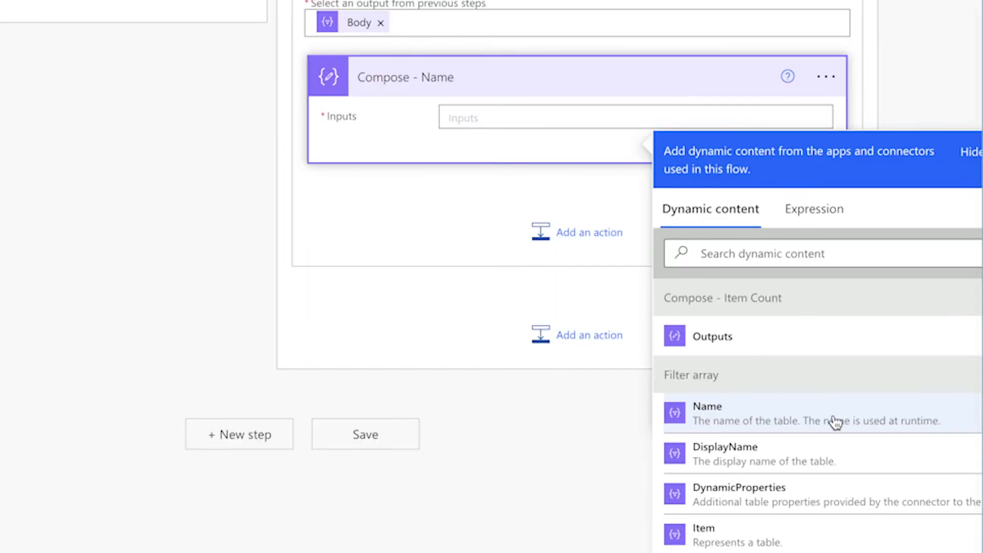
left_click(835, 425)
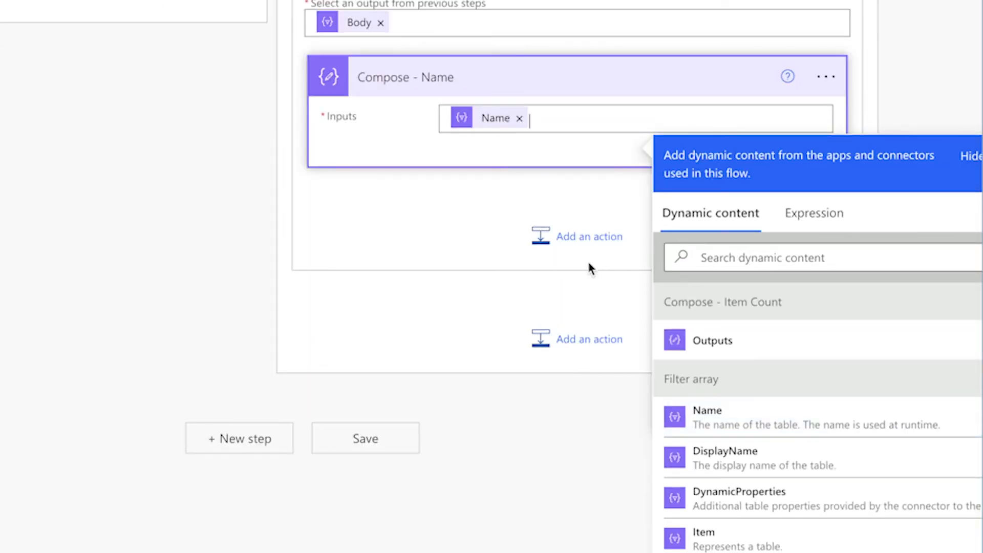
Step: Add a Compose action named "Compose - Display Name" in the loop with the Filter array DisplayName as its Inputs
left_click(572, 247)
type("Compose - Display Name")
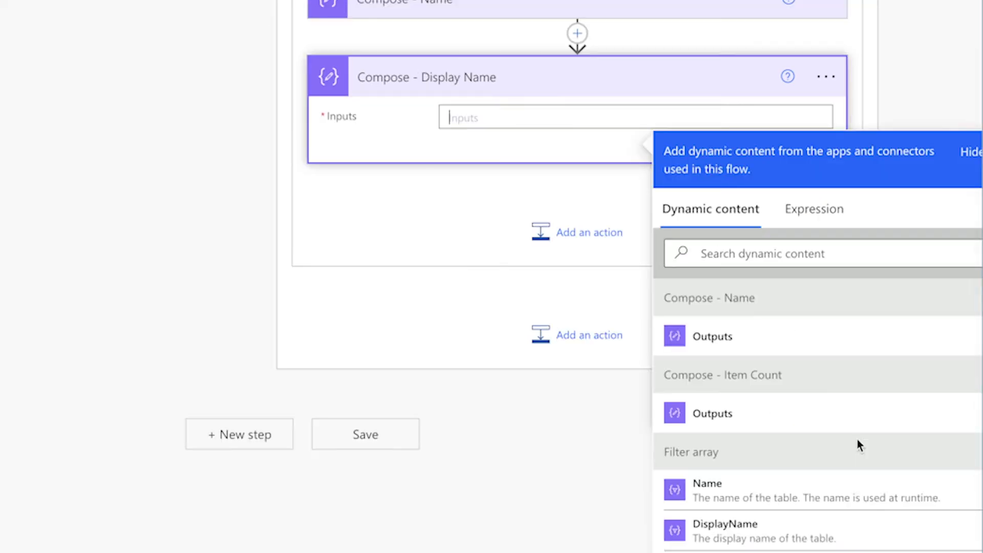
left_click(828, 529)
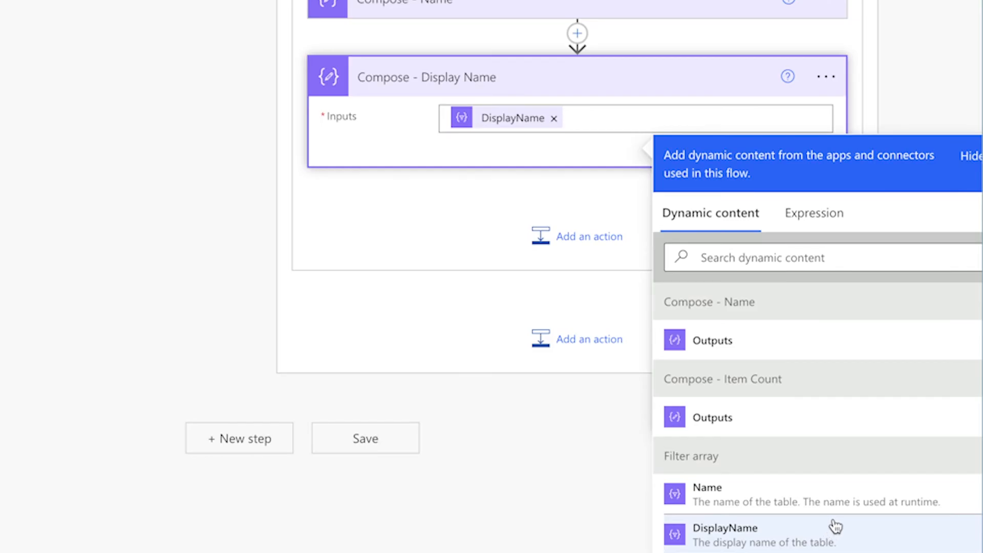
Step: Add a third Compose action to the loop and name it "Compose - Display Name with Expression"
scroll(909, 539, "down", 3)
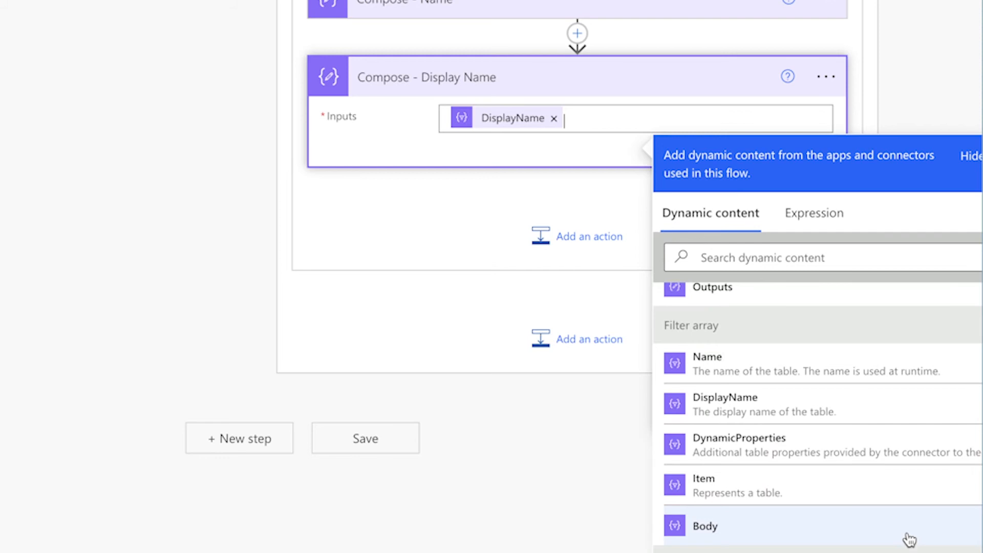
scroll(910, 540, "down", 3)
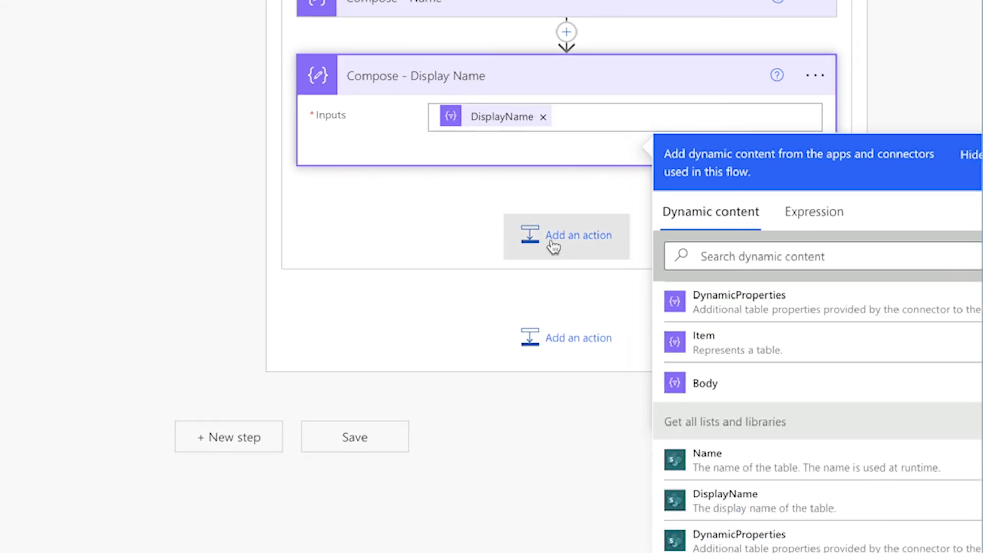
left_click(553, 244)
type("Compose")
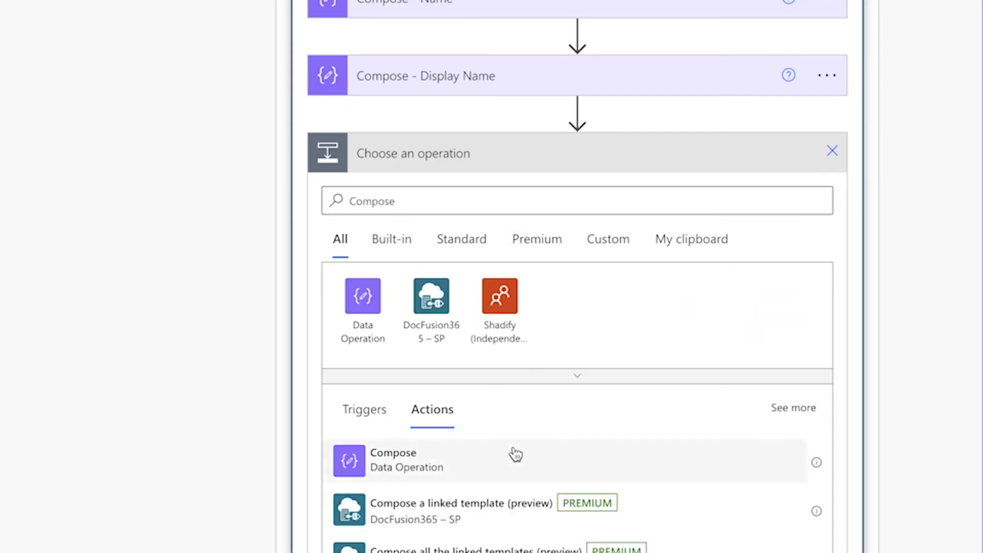
left_click(516, 454)
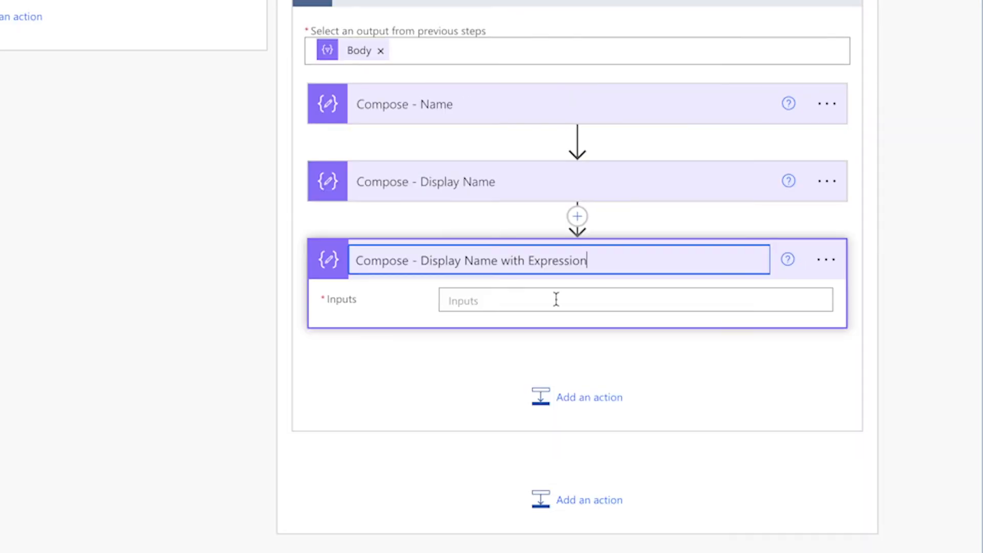
Step: Set the Inputs of Compose - Display Name with Expression to the expression item()?['DisplayName']
left_click(595, 301)
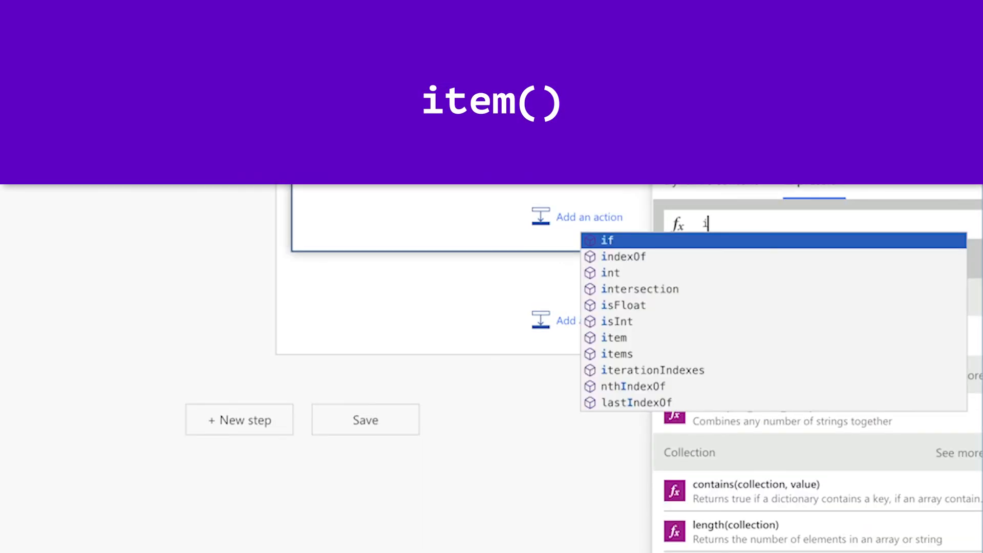
type("tem()?[]")
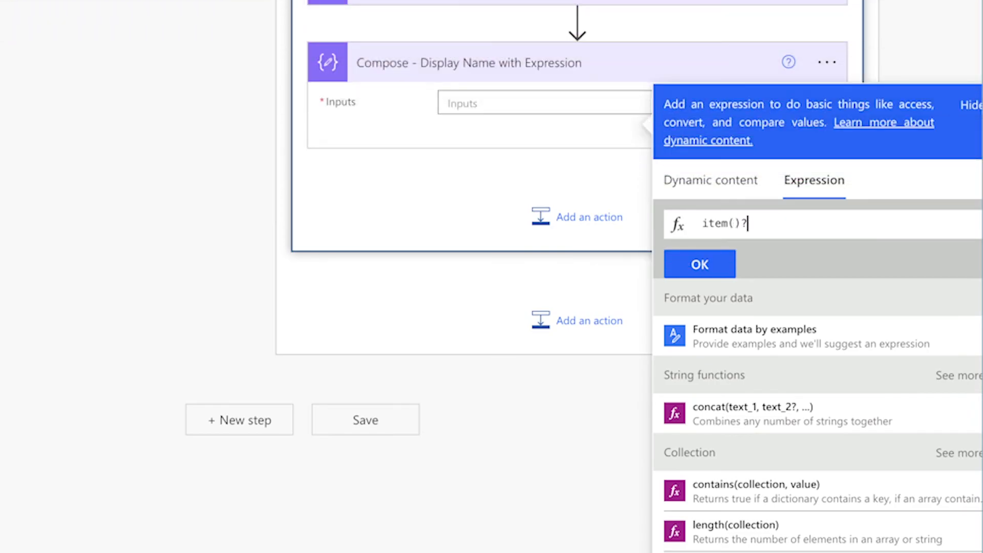
type("'")
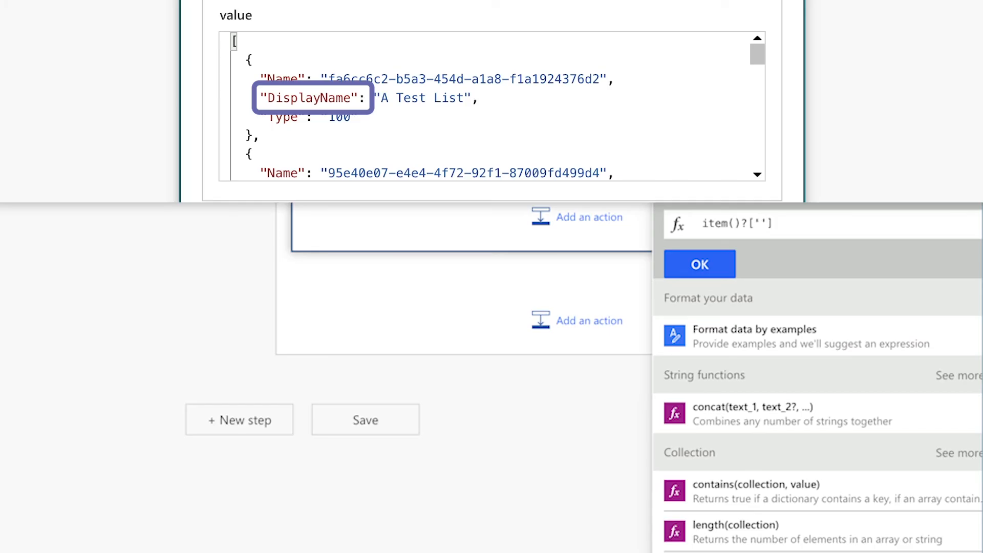
type("DisplayName")
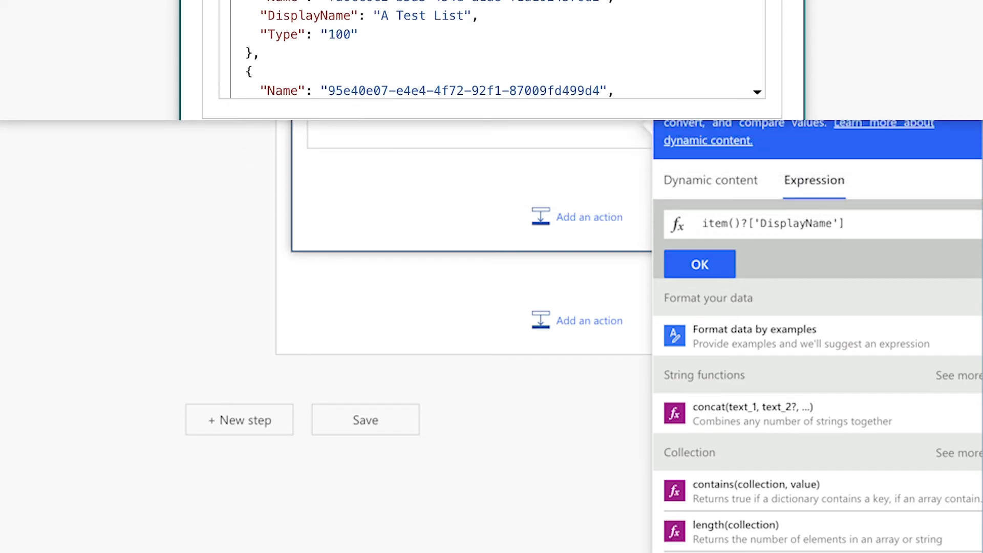
left_click(699, 264)
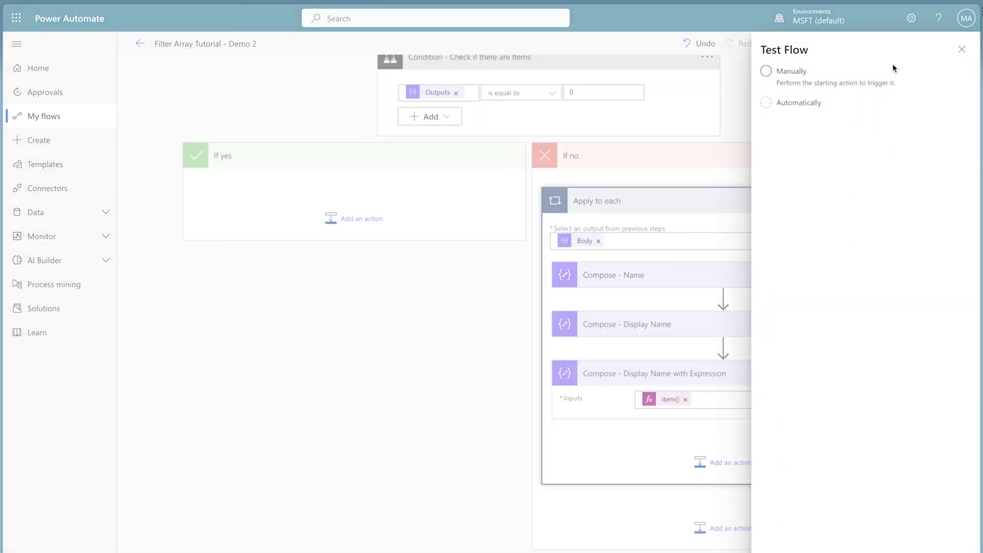
Step: Run a manual test of the flow and open its run results
left_click(806, 77)
left_click(804, 532)
left_click(815, 551)
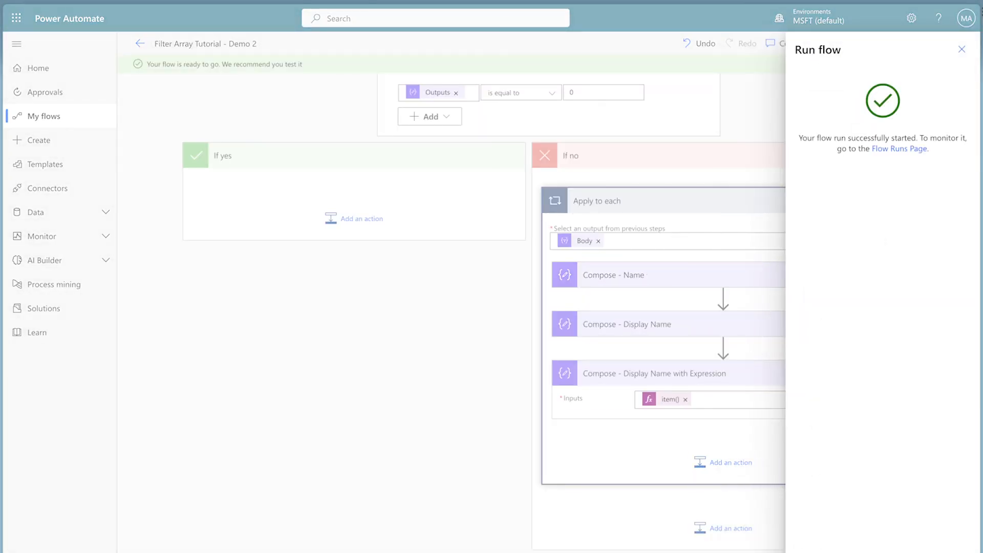
left_click(815, 551)
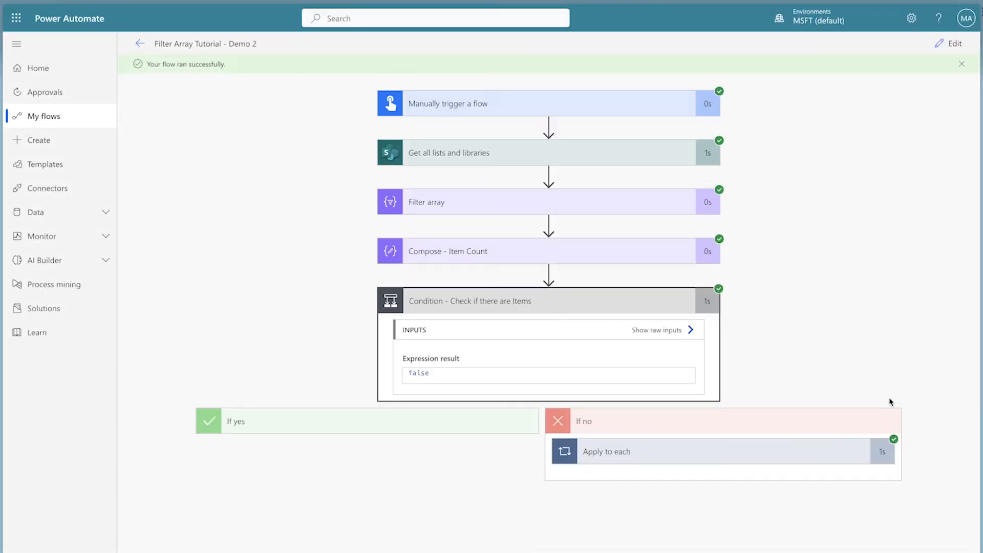
Step: Expand Apply to each in the run results and compare the outputs of the two Display Name Compose actions
left_click(801, 450)
scroll(820, 456, "down", 2)
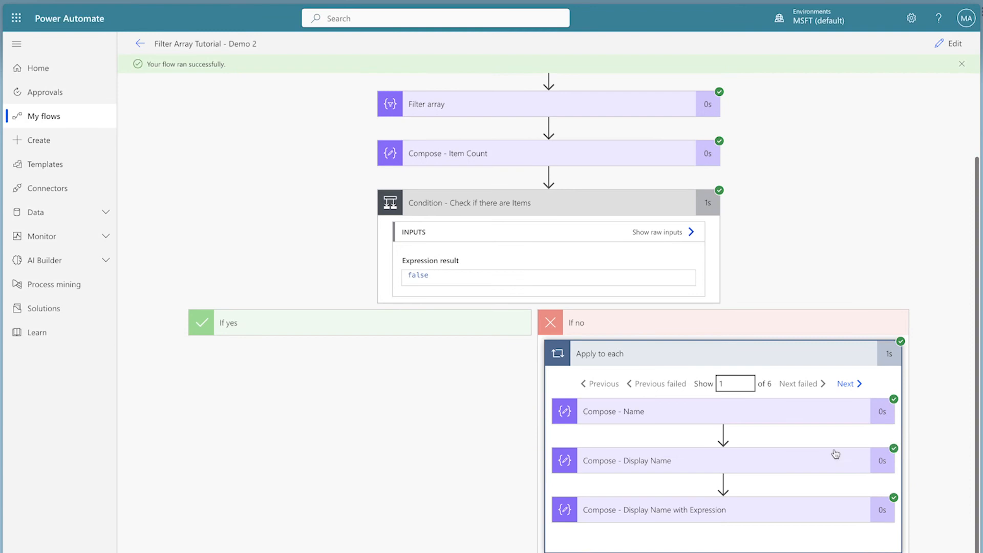
left_click(821, 458)
scroll(947, 465, "down", 1)
scroll(946, 465, "down", 3)
left_click(765, 516)
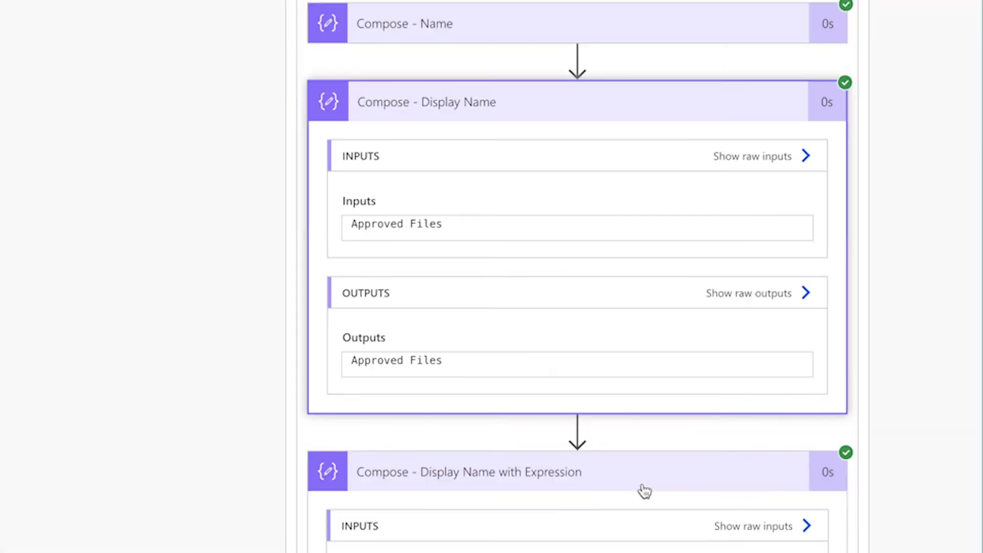
scroll(783, 518, "down", 3)
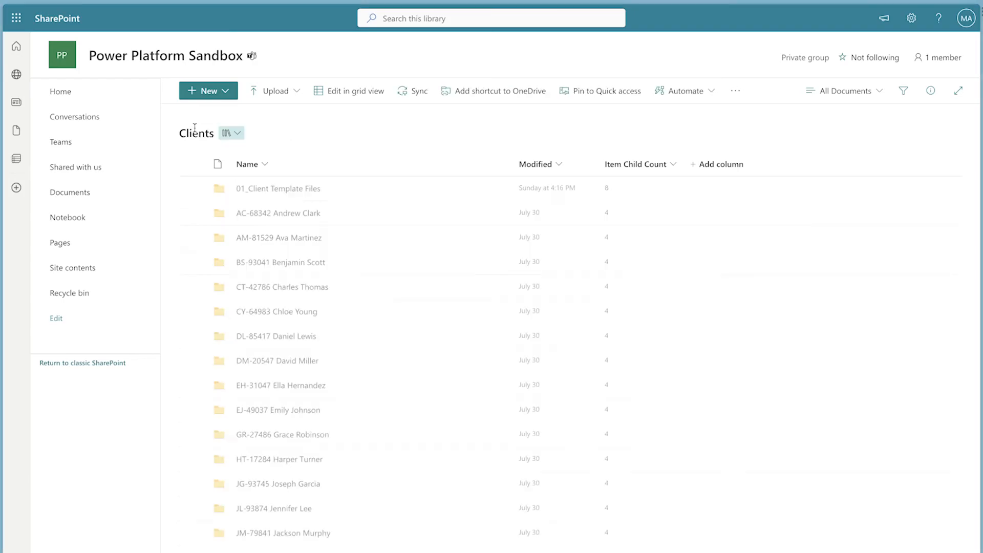
Step: In the SharePoint Clients library, open two client folders to examine their files, returning to the library after each
left_click(291, 386)
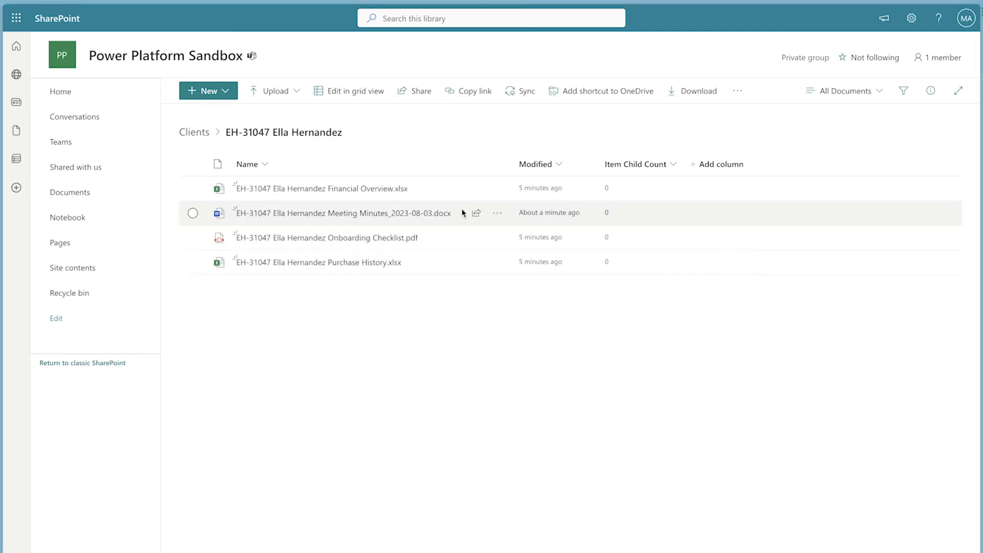
left_click(204, 133)
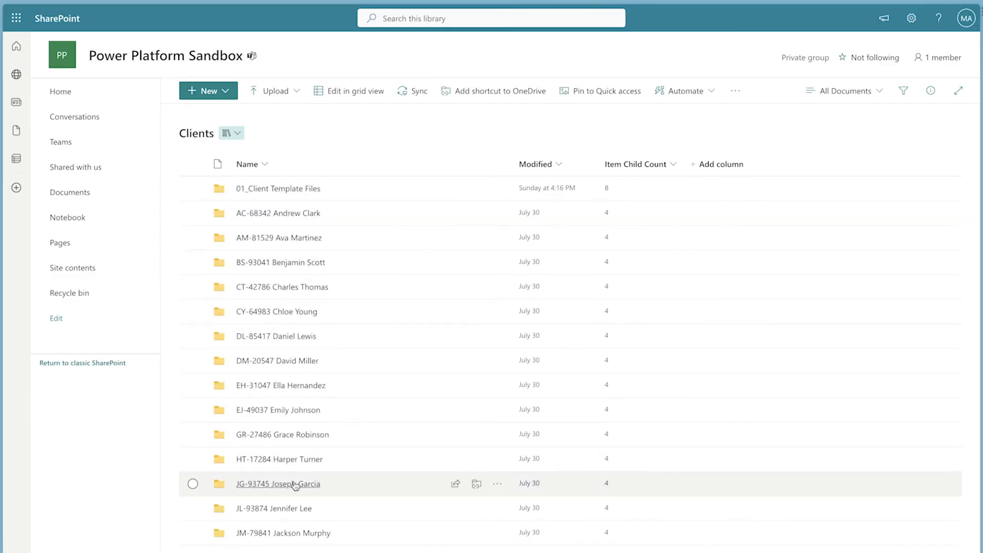
left_click(295, 484)
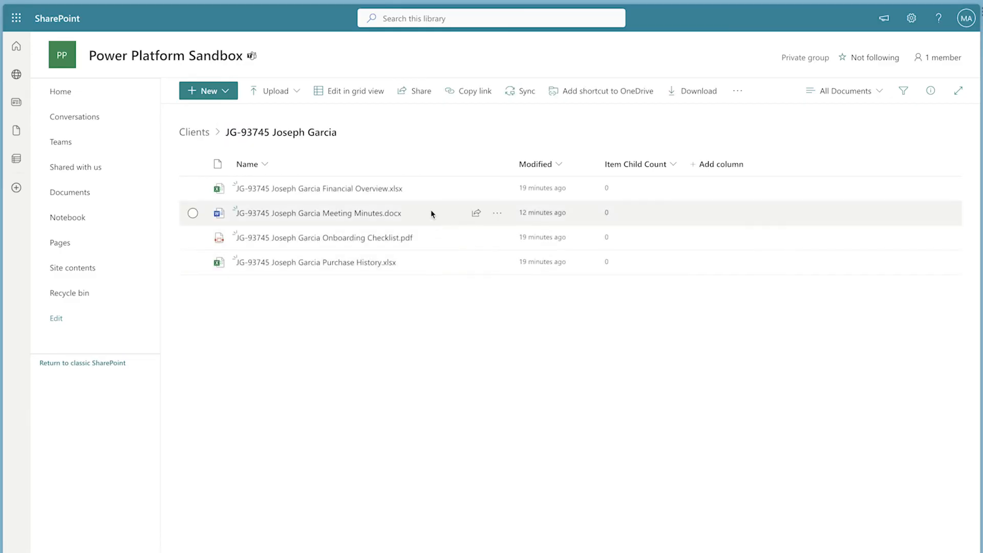
left_click(204, 132)
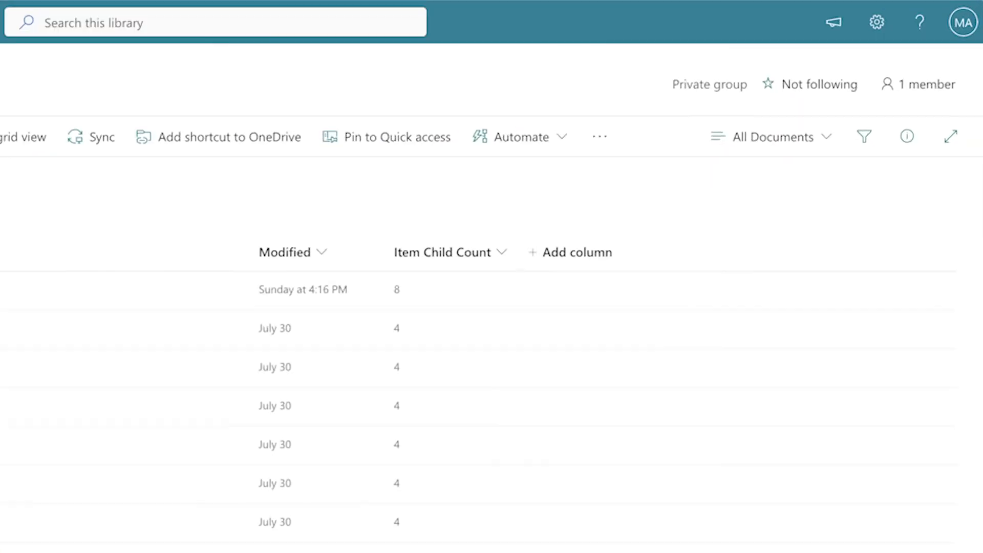
Step: Switch the Clients document library to the Meeting Minutes view
left_click(787, 147)
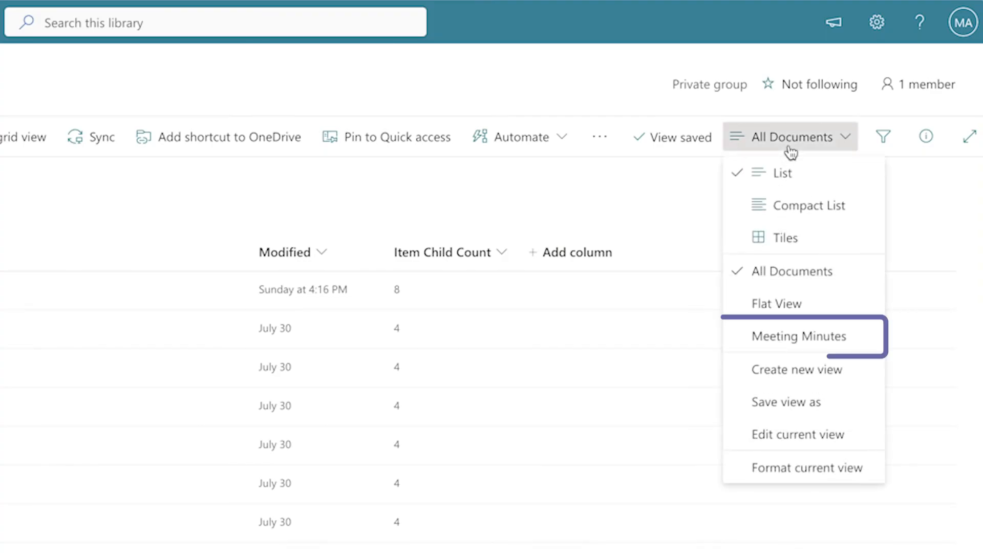
left_click(805, 339)
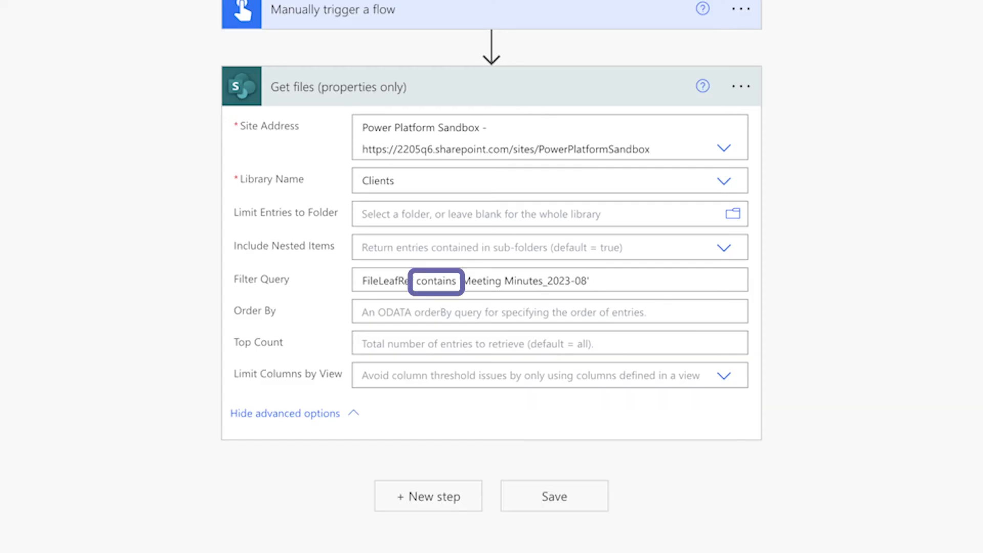
Step: Clear the Filter Query of Get files (properties only) and set the Filter array's From to that action's value output
left_click(950, 44)
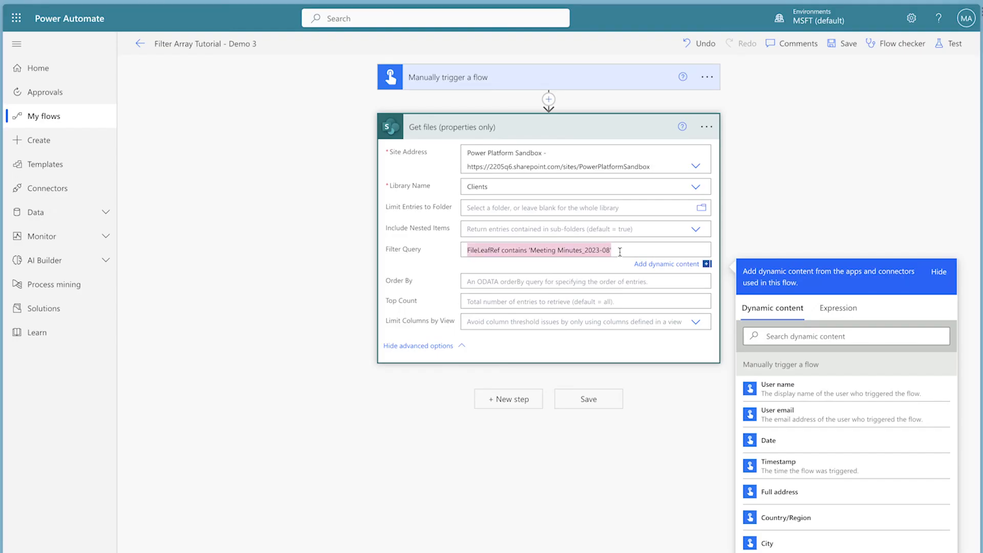
key("Delete")
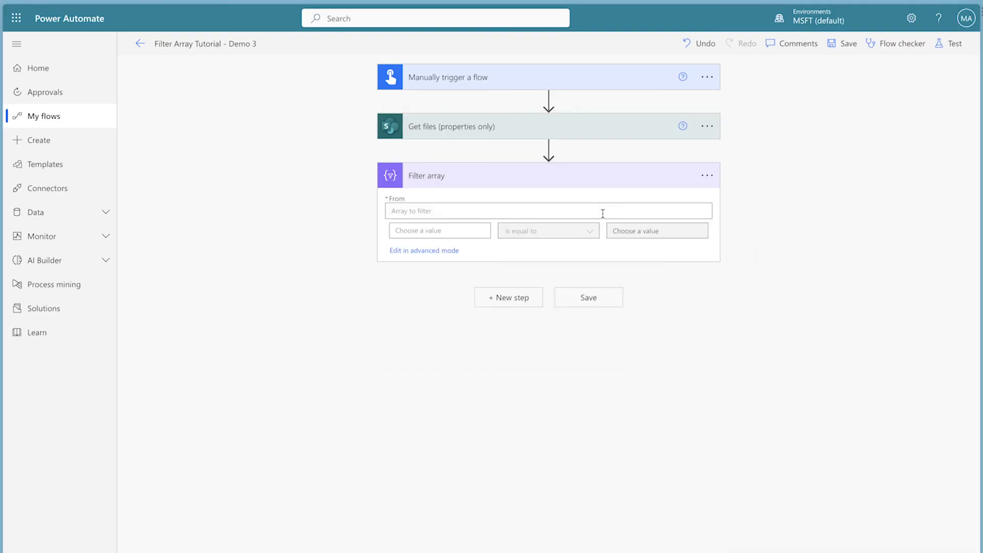
left_click(603, 213)
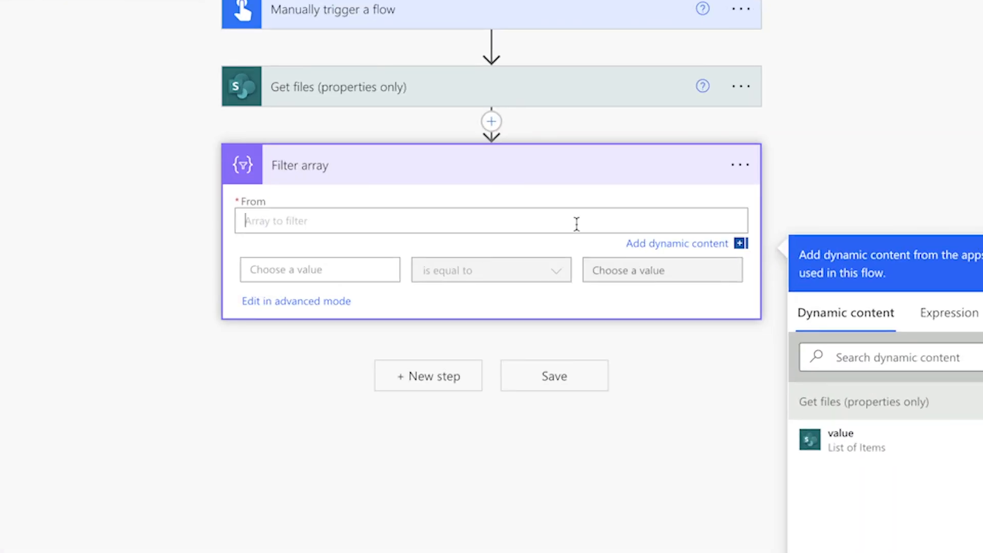
left_click(851, 438)
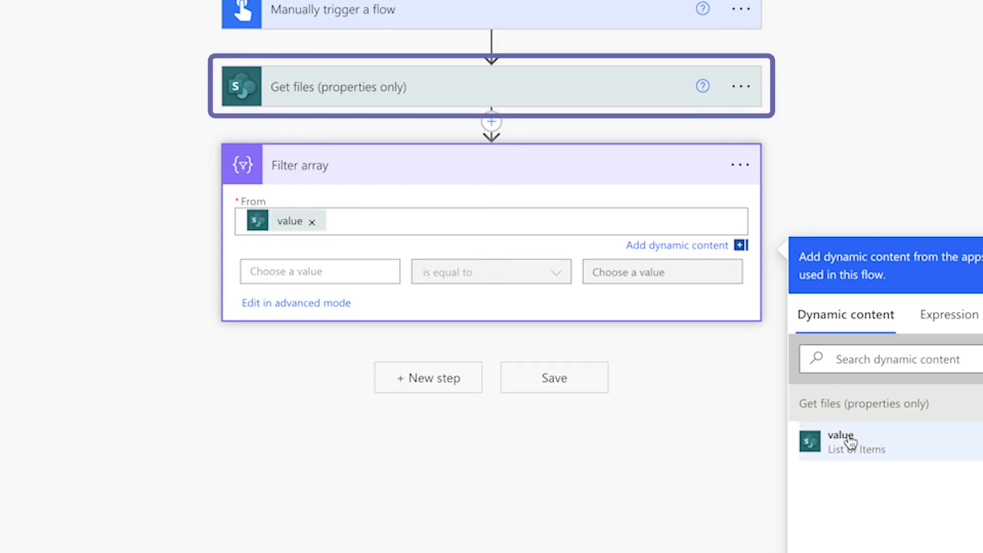
Step: Set the Filter array condition to Name contains Meeting Minutes_2023-08
left_click(579, 390)
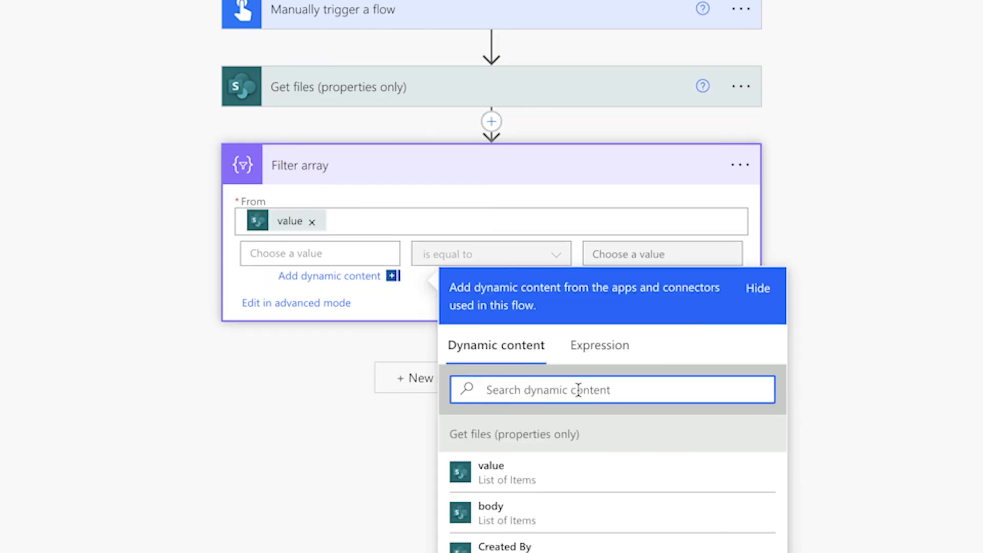
type("name")
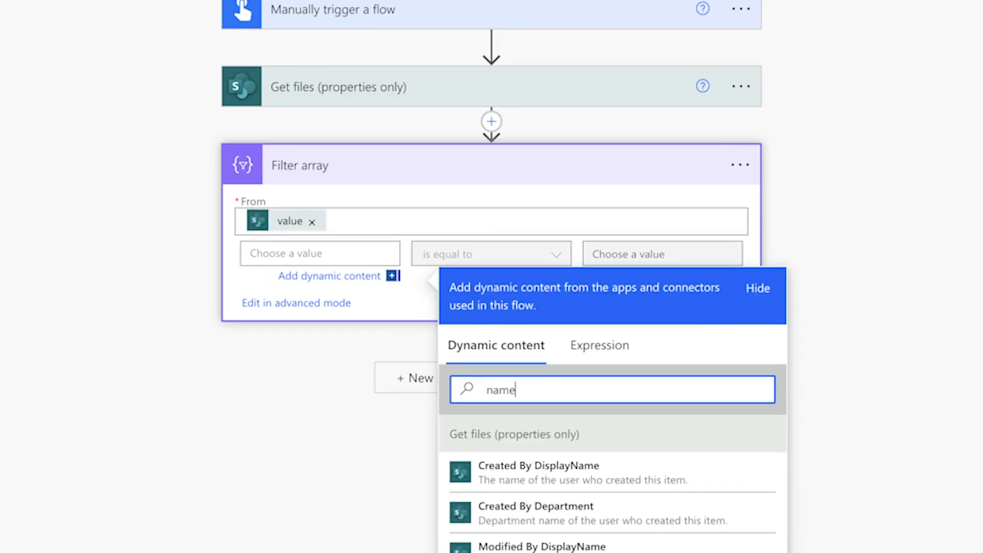
scroll(579, 390, "down", 2)
left_click(666, 506)
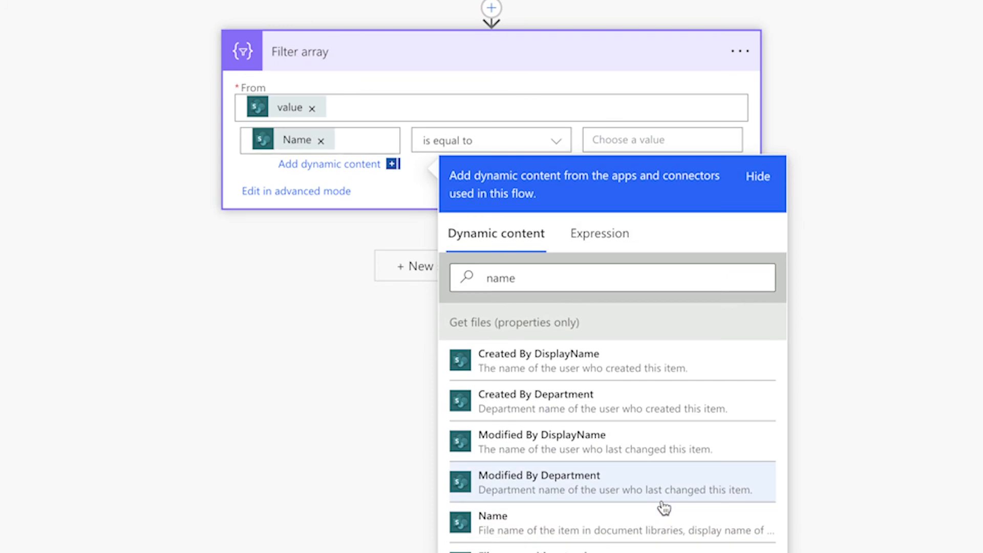
left_click(557, 142)
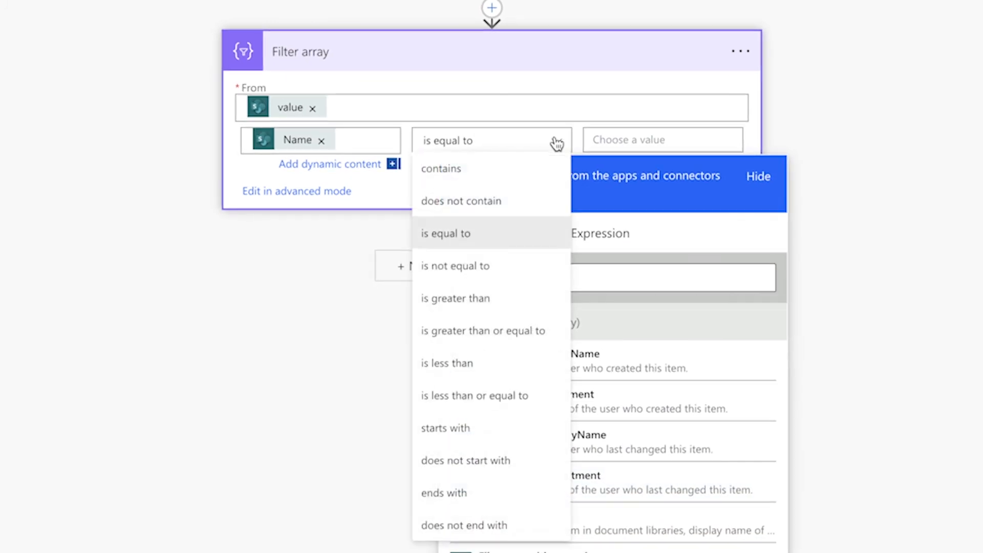
left_click(536, 164)
left_click(667, 139)
type("Meeting Minutes_2023-08")
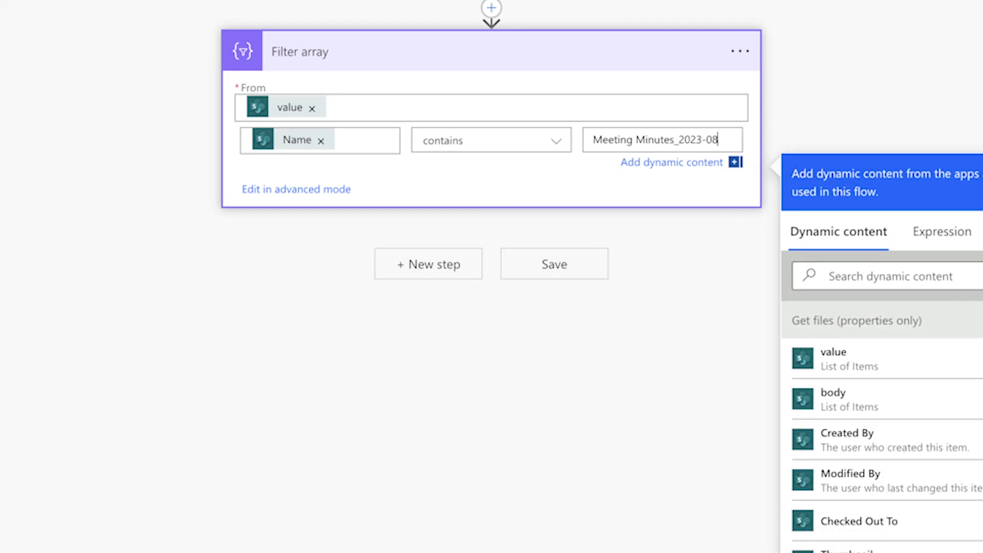
Step: Add a Compose action below Filter array and name it Compose - Item Count
left_click(454, 258)
type("Compose")
left_click(307, 428)
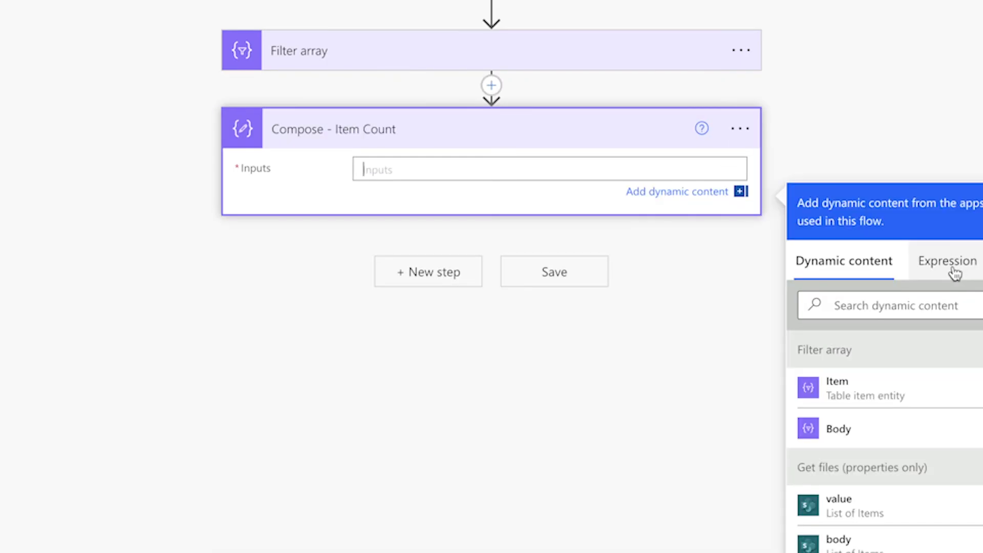
Step: Set the Inputs of Compose - Item Count to the expression length(body('Filter_array'))
left_click(949, 262)
type("length(")
left_click(715, 410)
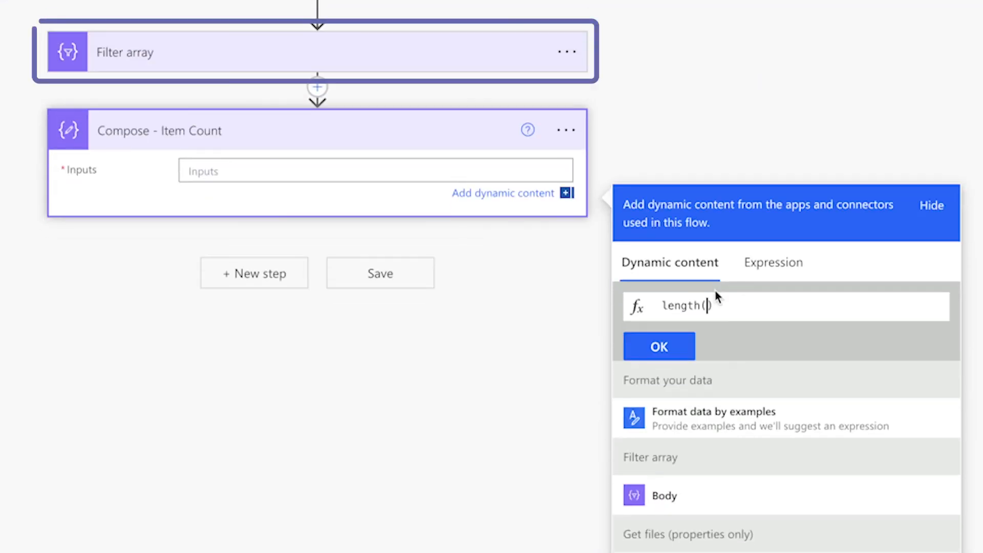
left_click(737, 496)
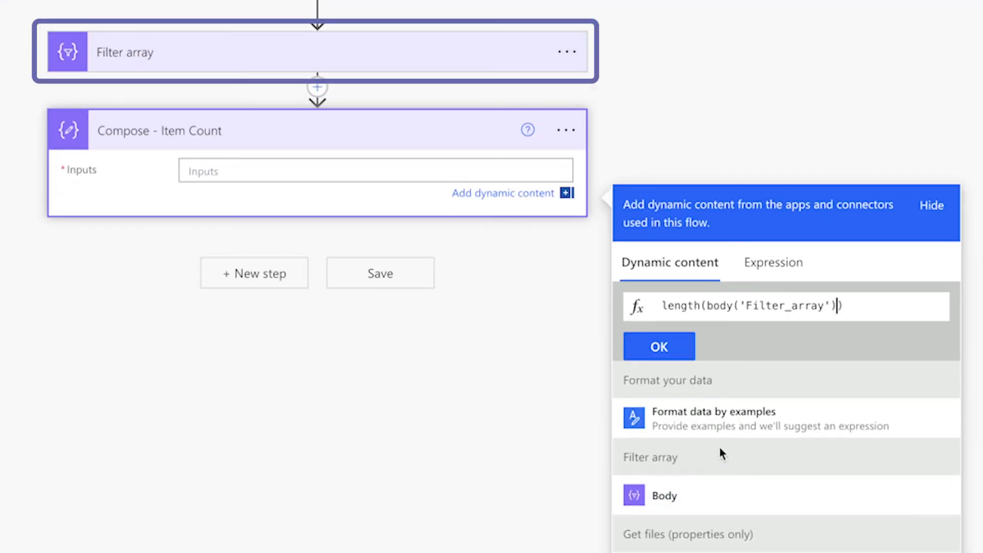
left_click(663, 362)
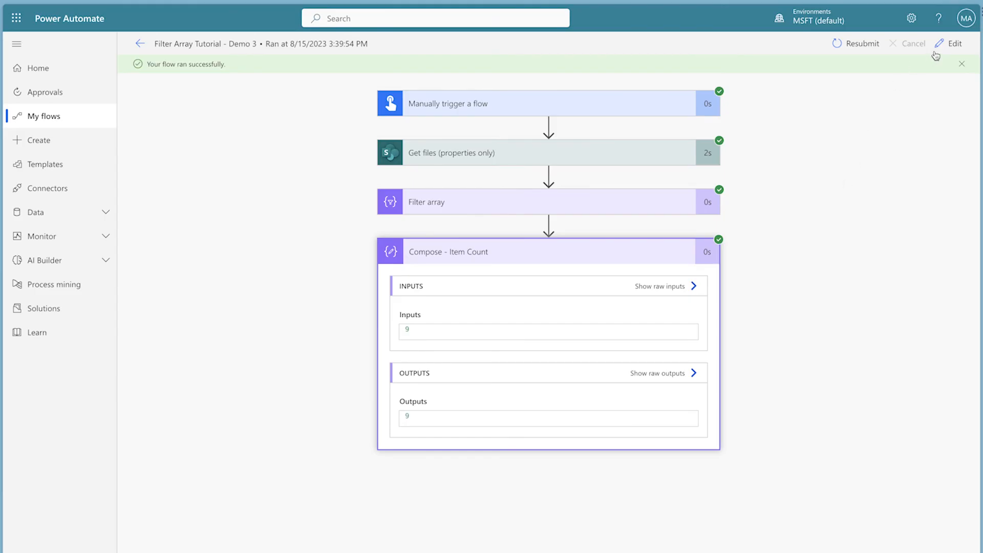
Step: Return to editing the flow and insert a Compose action named Compose - Meeting Minutes Text between Get files and Filter array
left_click(950, 43)
left_click(548, 149)
left_click(533, 163)
type("Com")
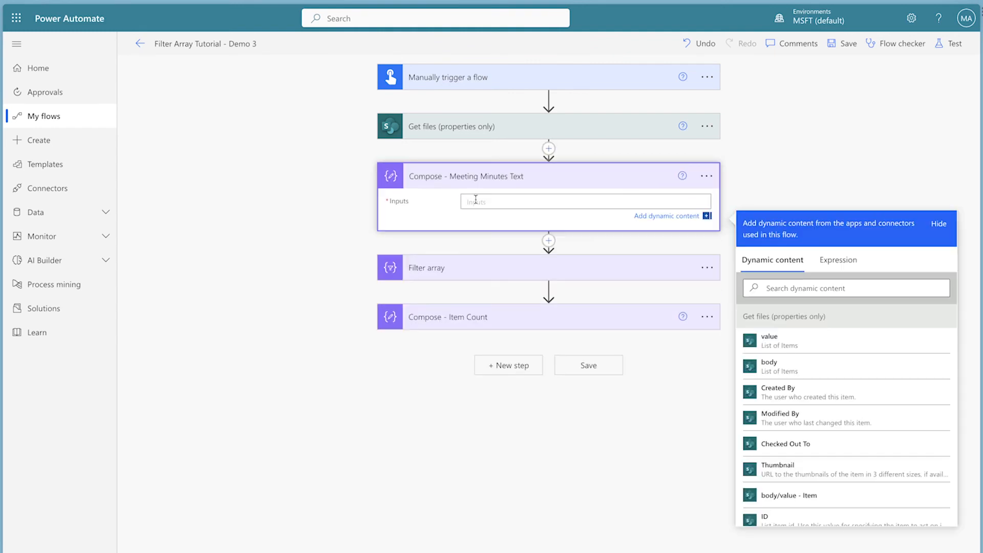
Step: Set the Inputs of Compose - Meeting Minutes Text to Meeting Minutes_ followed by the expression formatDateTime(utcNow(),'yyyy-MM')
type("Meeting Minutes_")
left_click(838, 259)
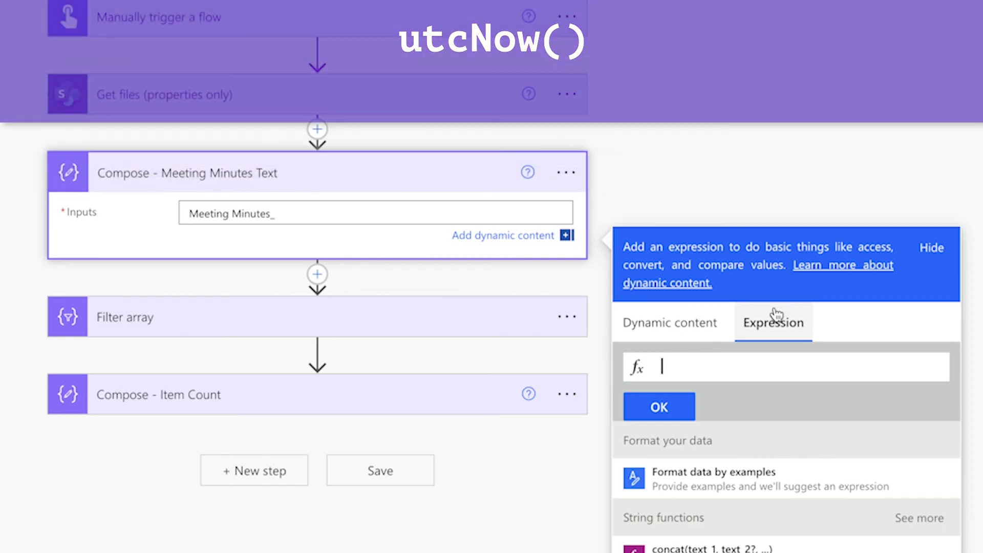
type("utcNow")
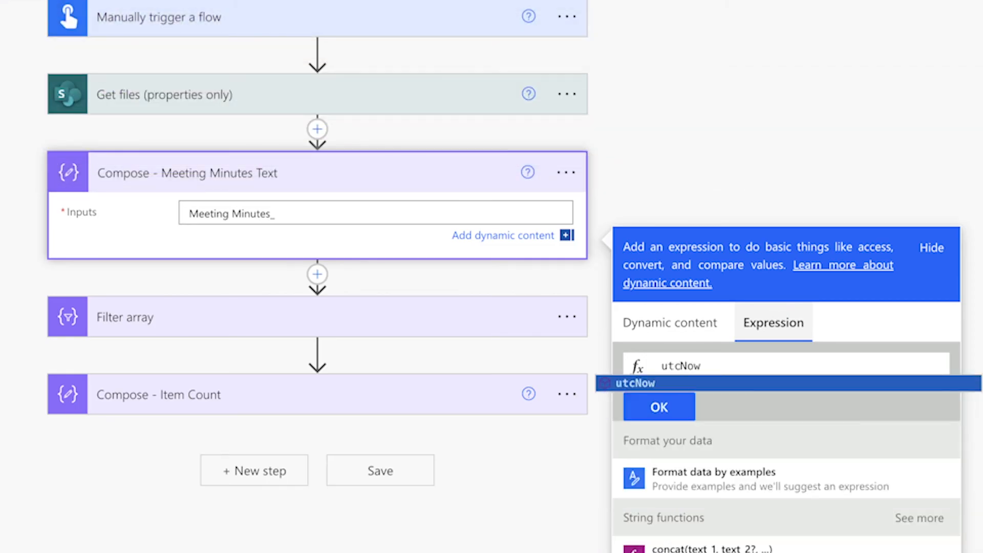
key("Return")
key("Home")
type("formatDateTim")
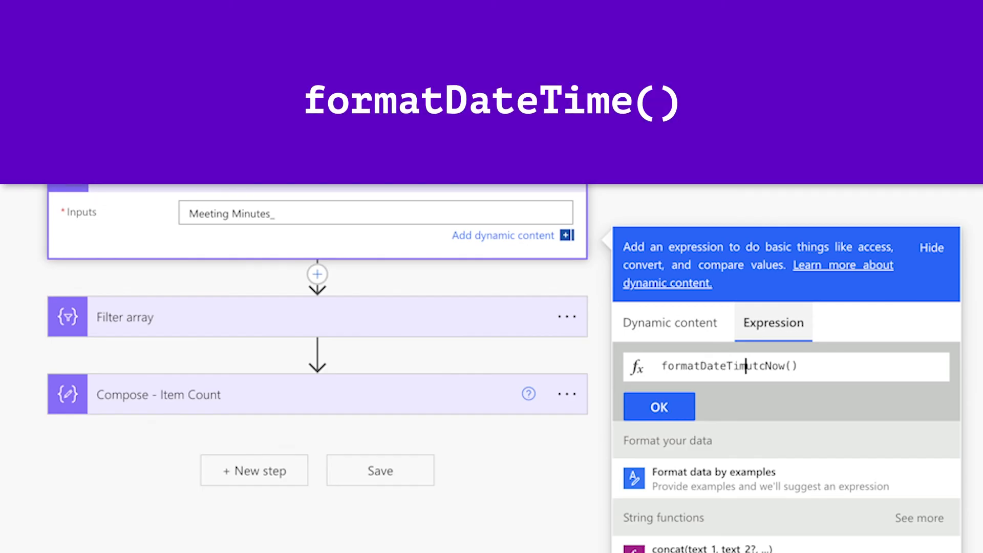
type("e(utcNow(")
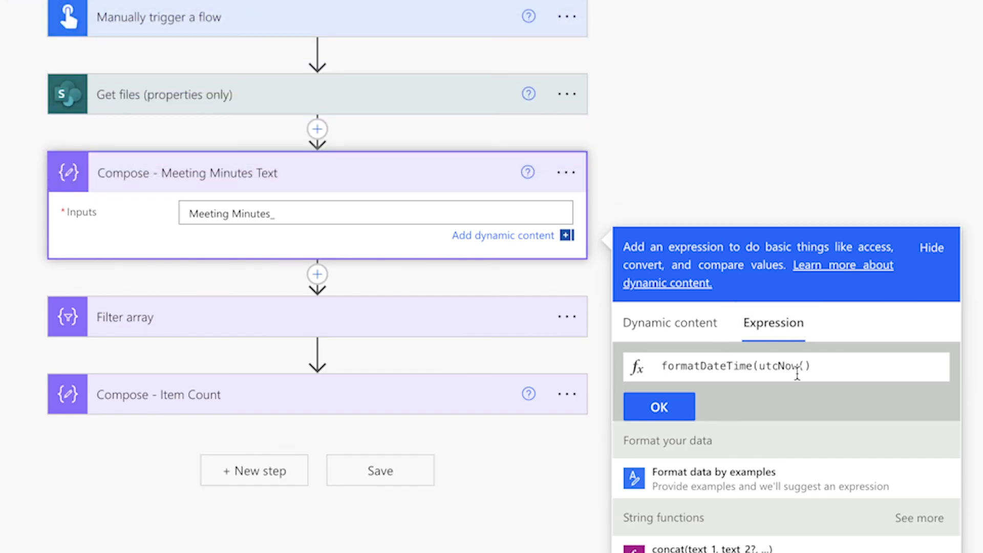
type(")")
type(",'yy")
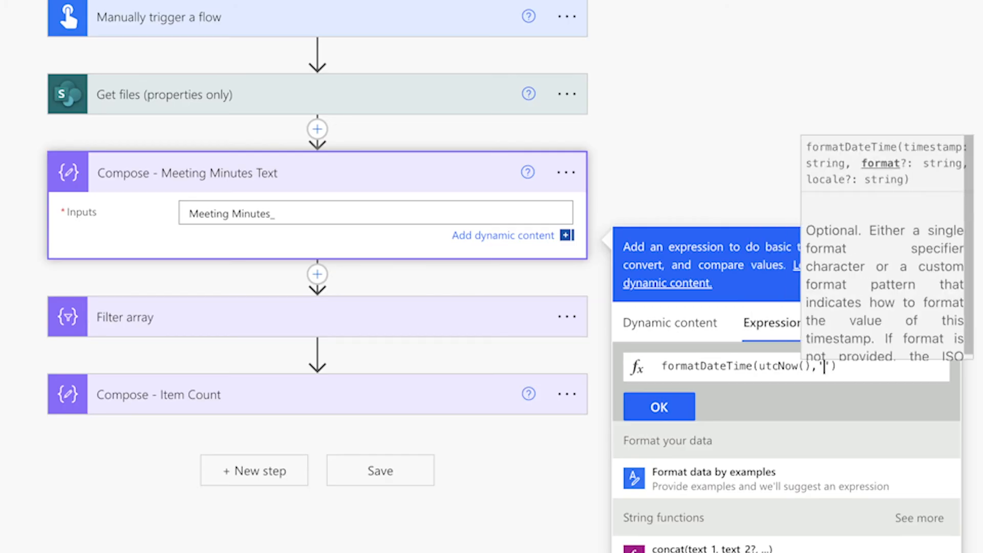
type("yy-MM")
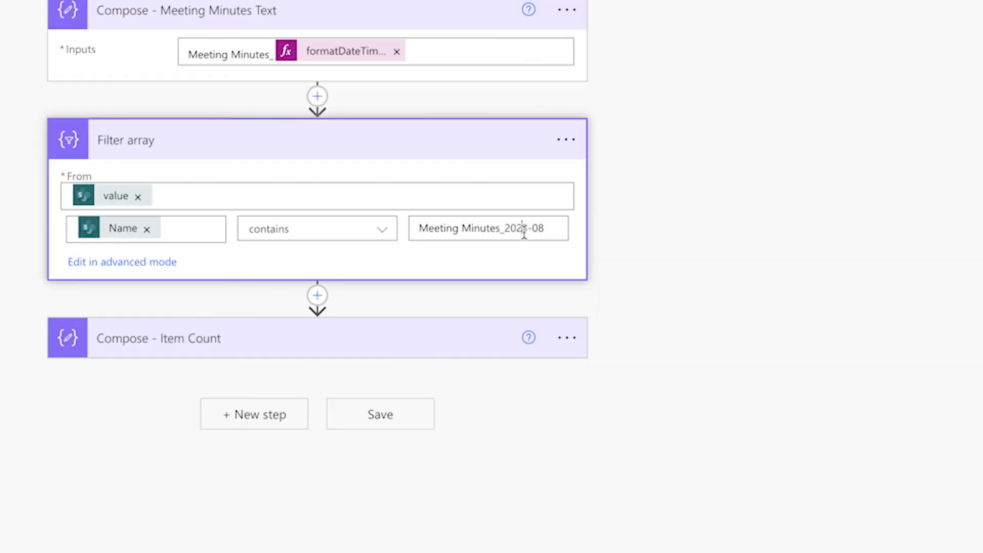
Step: Replace the comparison text in the Filter array condition with the Outputs of Compose - Meeting Minutes Text
left_click(524, 228)
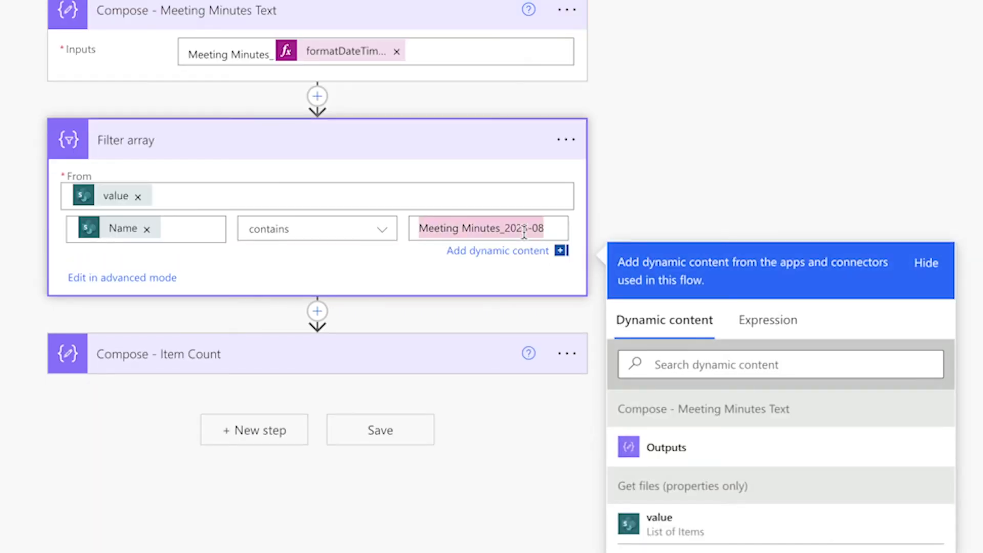
left_click(715, 447)
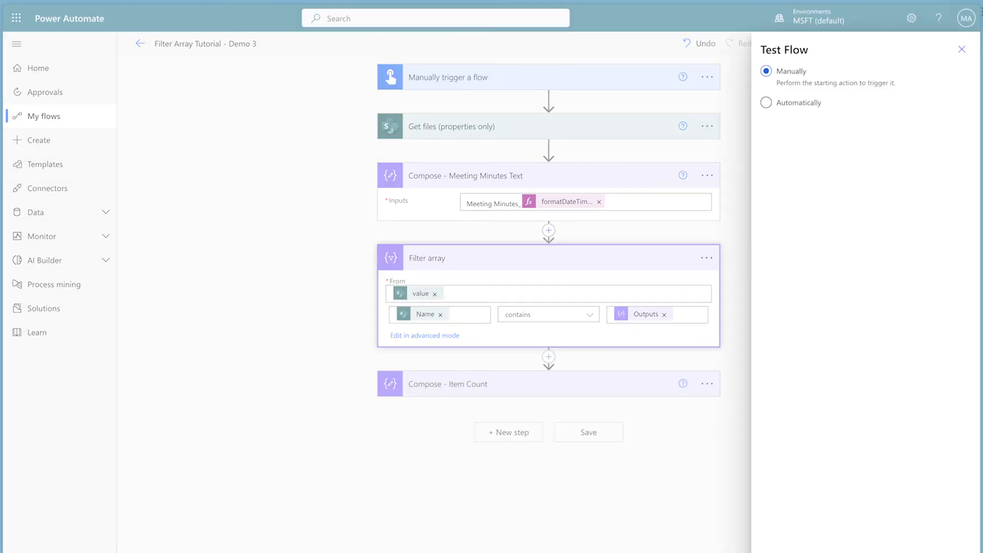
Step: Run a manual test of the flow and examine the Compose - Item Count result
left_click(803, 548)
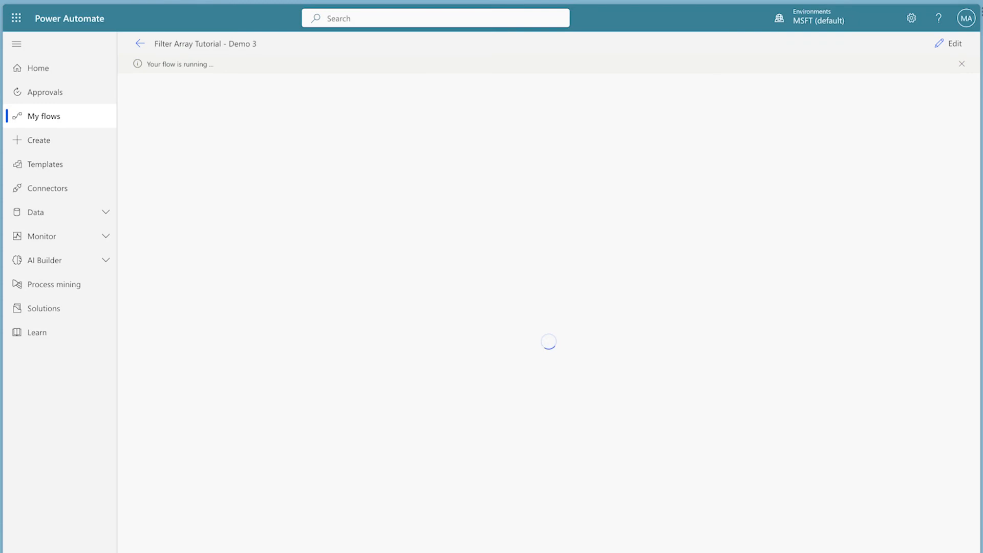
left_click(561, 302)
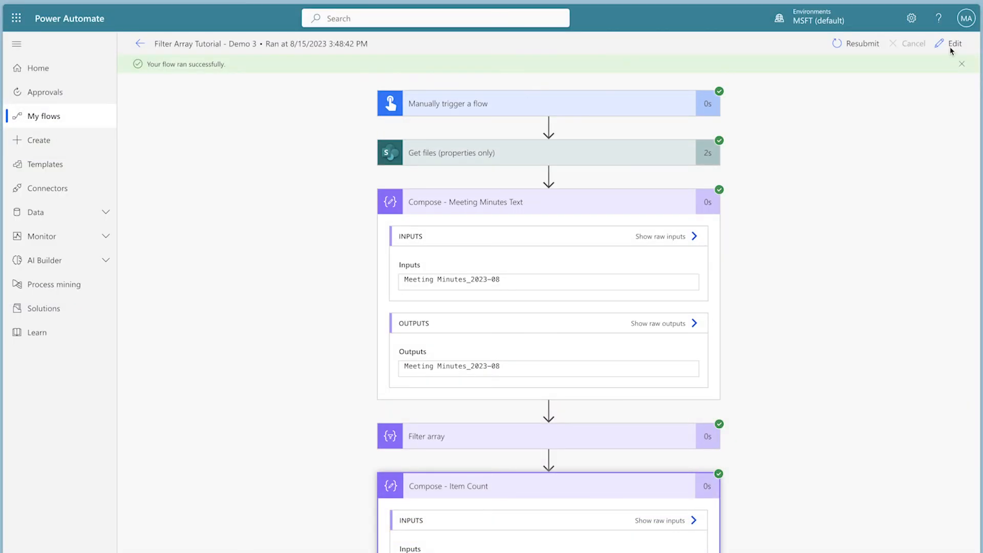
Step: Return to editing the flow and change the text in Compose - Meeting Minutes Text to lowercase meeting minutes_
left_click(950, 45)
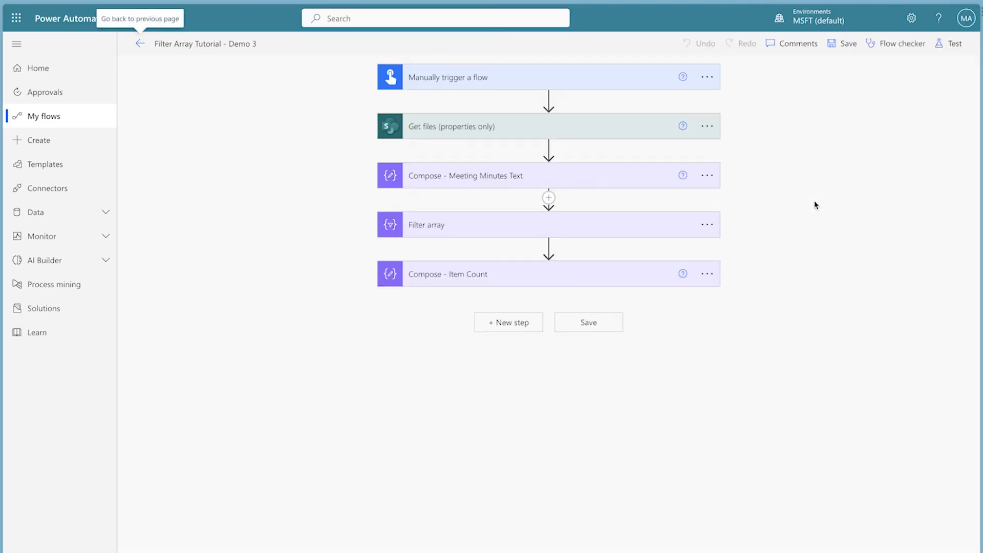
left_click(586, 186)
left_click(470, 202)
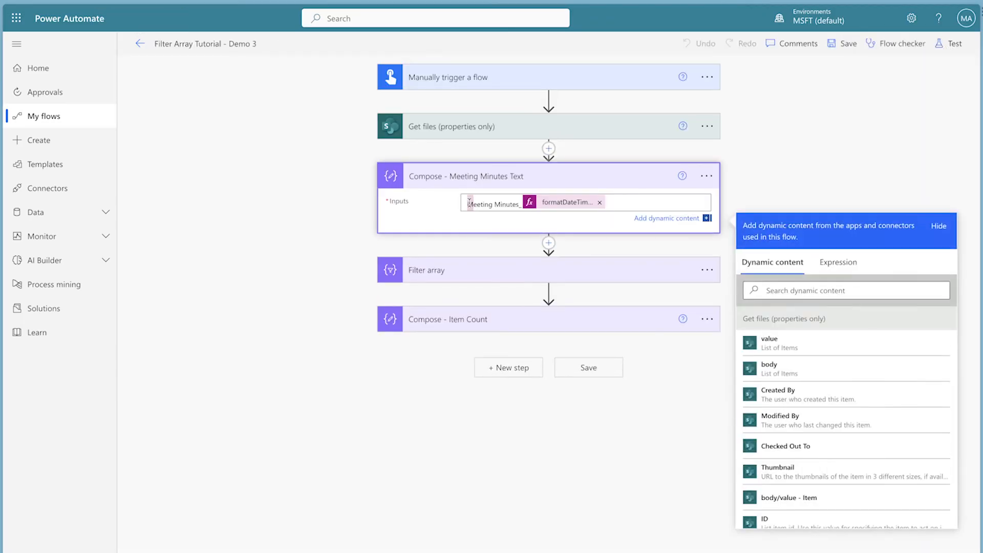
type("m")
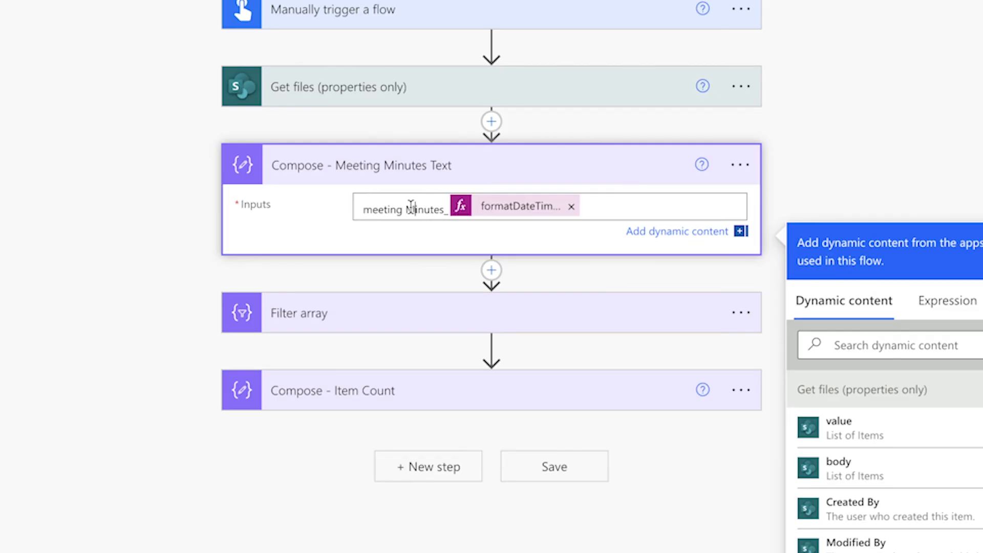
left_click_drag(407, 209, 415, 209)
type("m")
Step: Test the flow manually with the lowercase text and expand Compose - Item Count in the run results
left_click(945, 45)
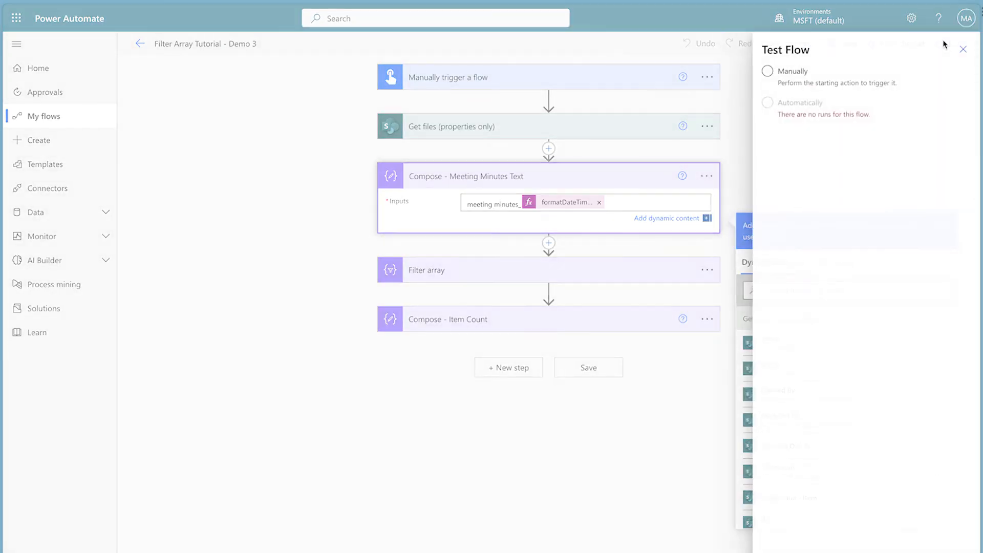
left_click(804, 70)
left_click(789, 551)
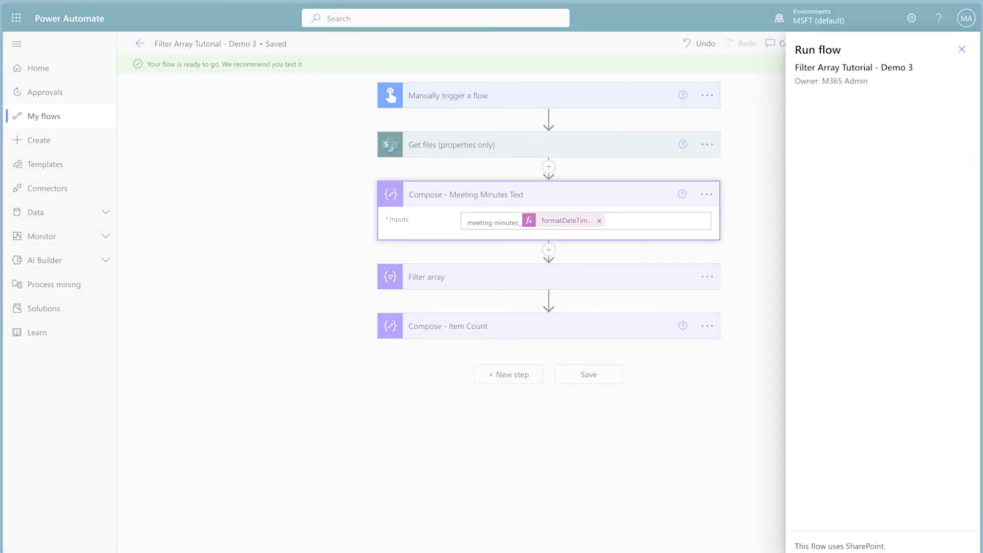
left_click(814, 552)
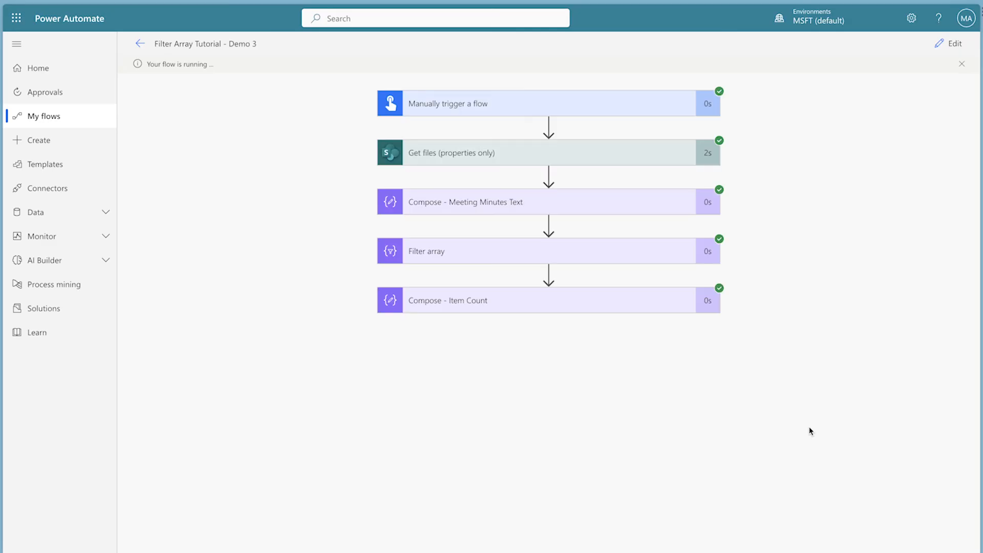
left_click(605, 304)
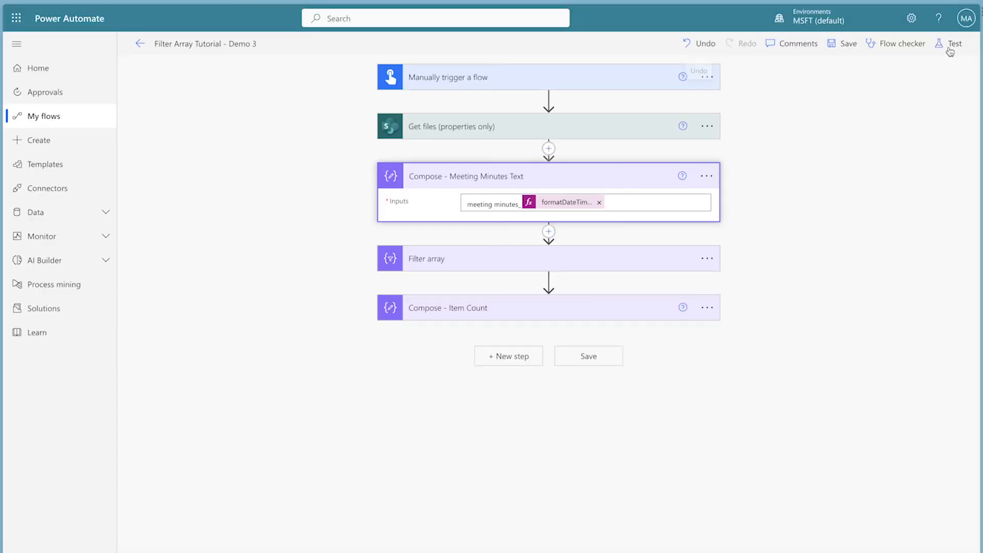
Step: Switch the Filter array condition to advanced mode and copy its contains expression into the text file Untitled 2.txt
left_click(586, 260)
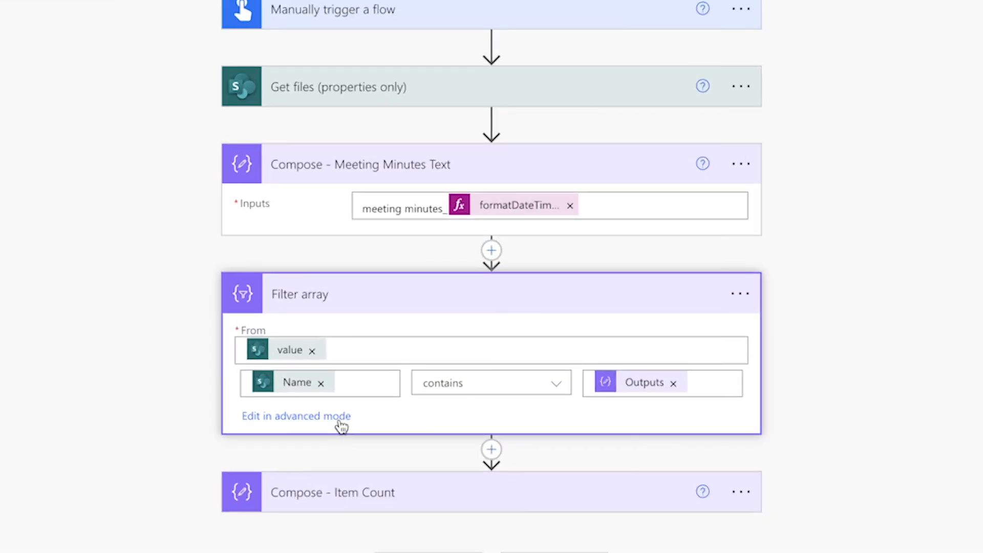
left_click(339, 419)
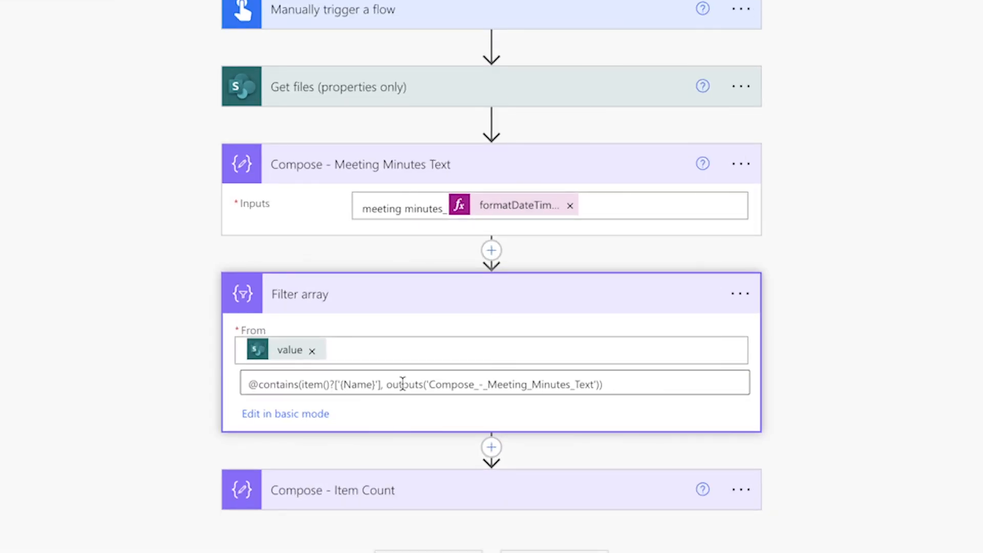
key("ctrl+a")
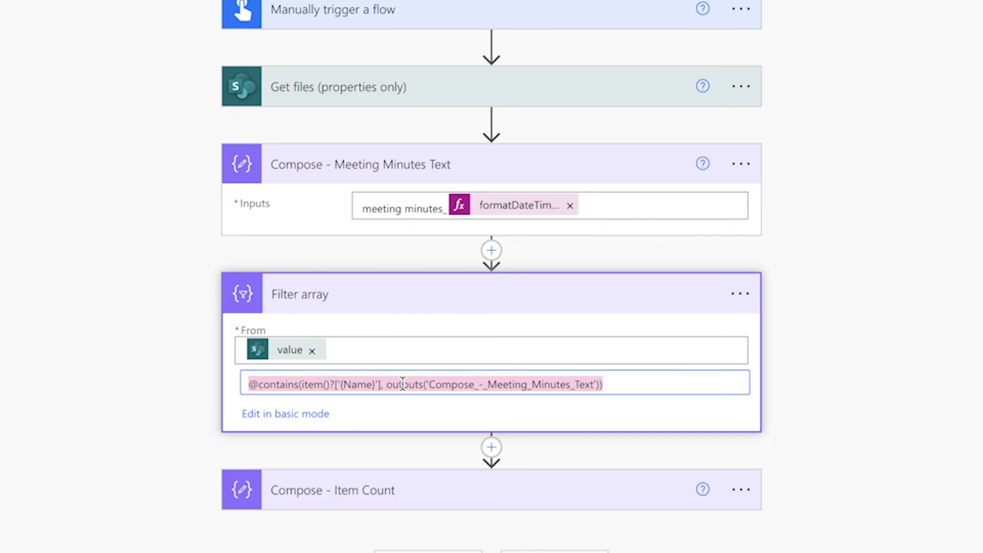
key("super+c")
key("super+Tab")
key("super+v")
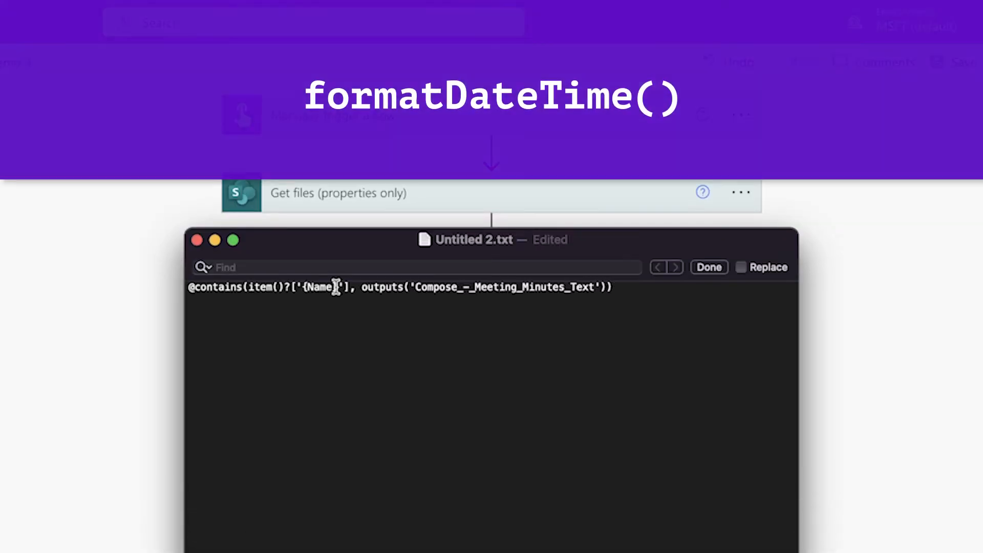
Step: Wrap item()?['{Name}'] in toLower() in the text file and replace the Filter array expression with the edited version
type("toLower(item(")
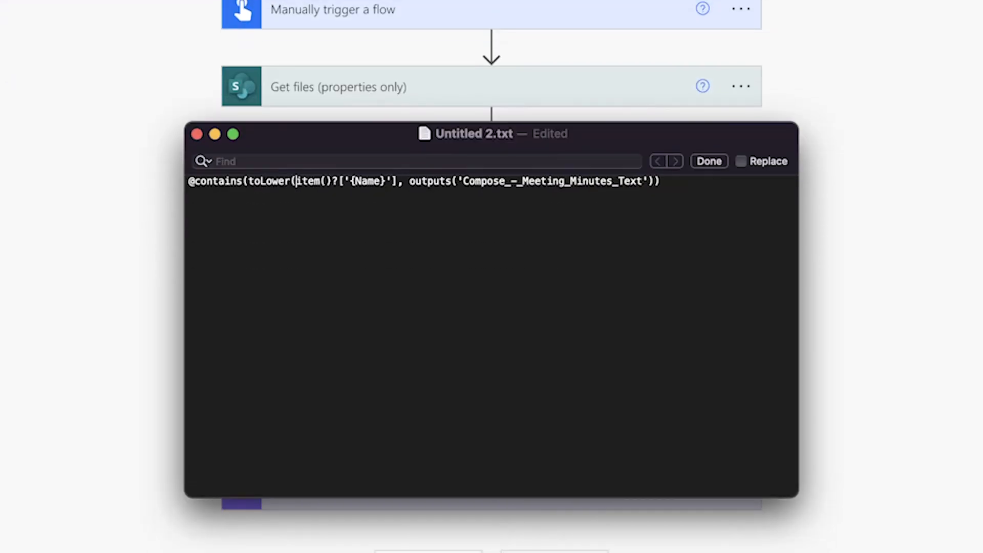
type(")")
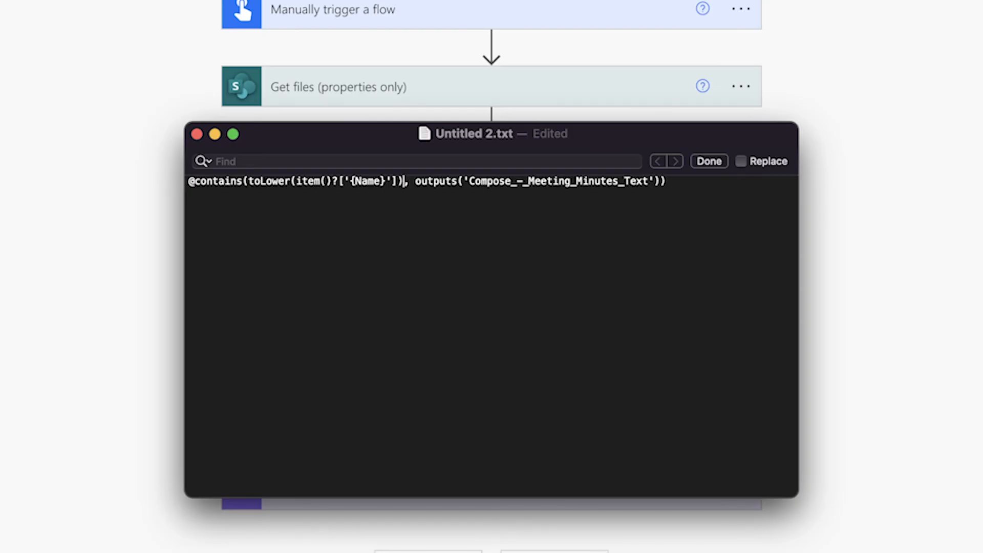
key("super+a")
key("super+c")
key("super+Tab")
key("super+v")
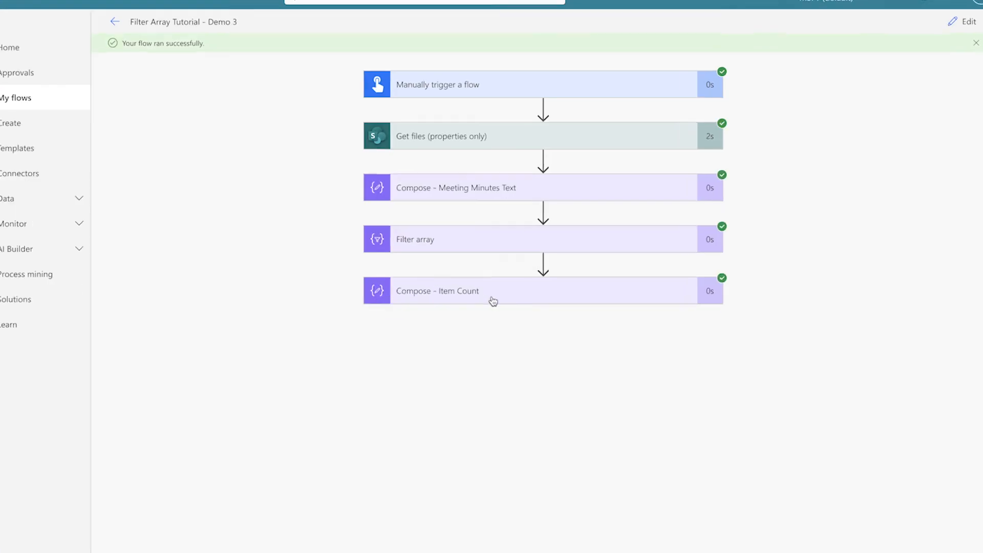
Step: Examine the Compose - Item Count result in the flow's test run
left_click(491, 301)
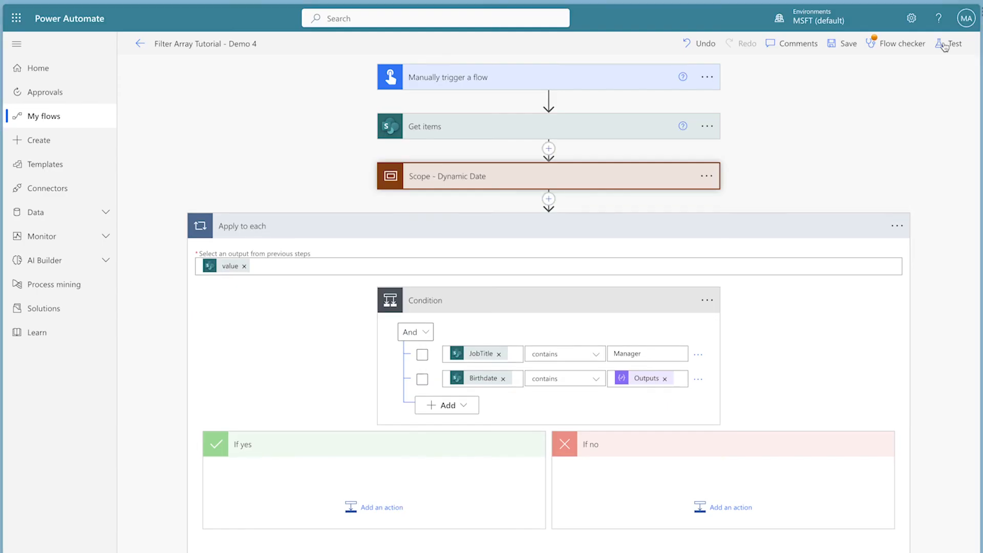
Step: Test the Filter Array Tutorial - Demo 4 flow manually and review the Condition result across the Apply to each iterations
left_click(947, 44)
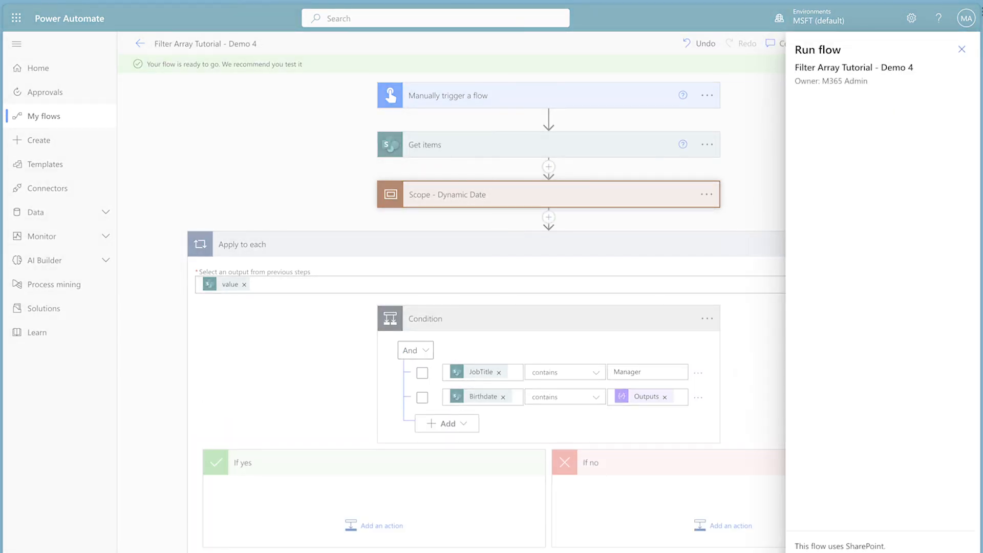
left_click(835, 552)
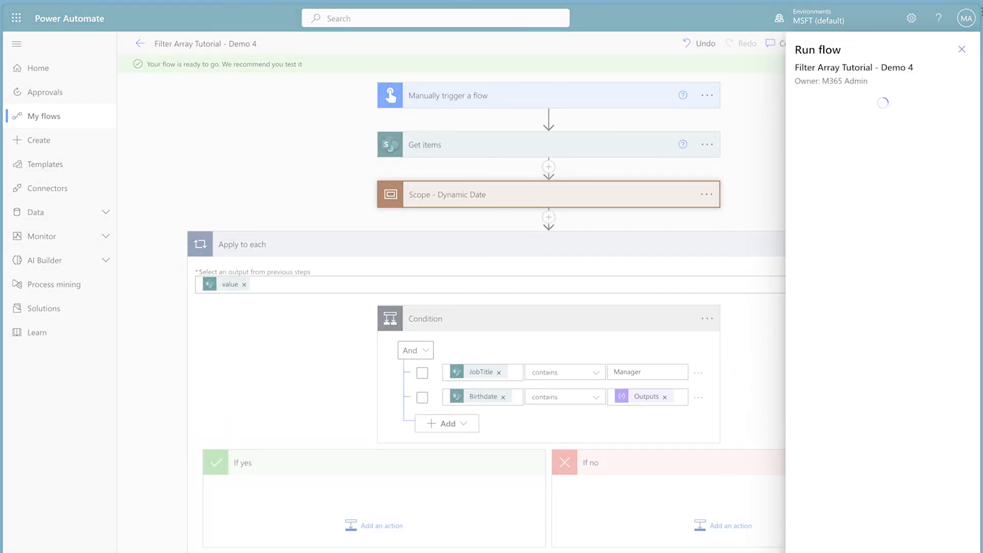
left_click(840, 552)
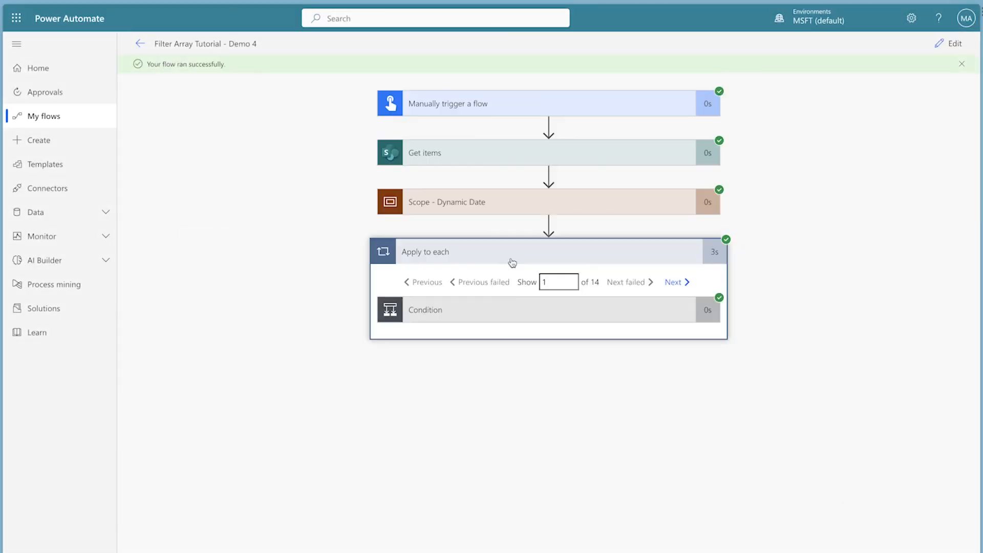
left_click(511, 261)
left_click(527, 315)
left_click(702, 333)
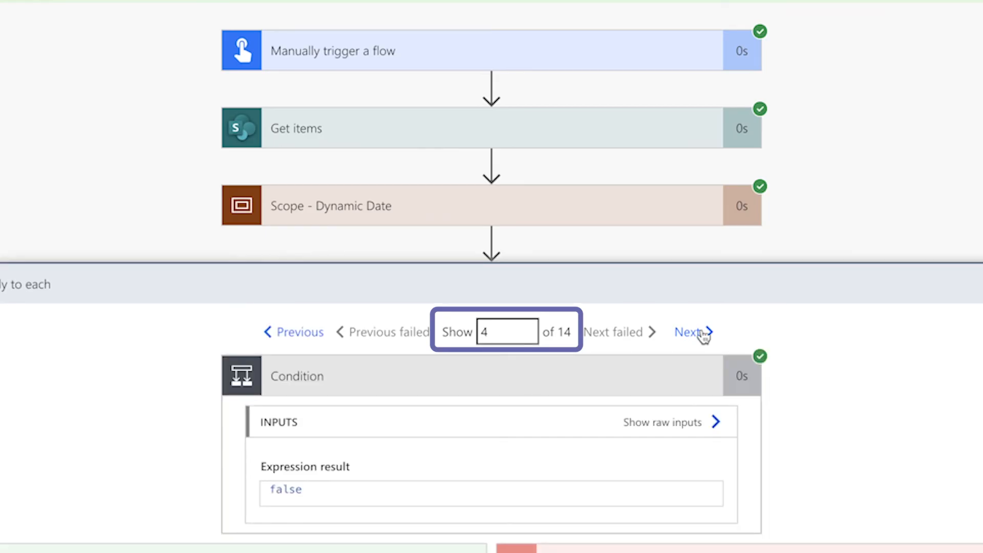
double_click(704, 334)
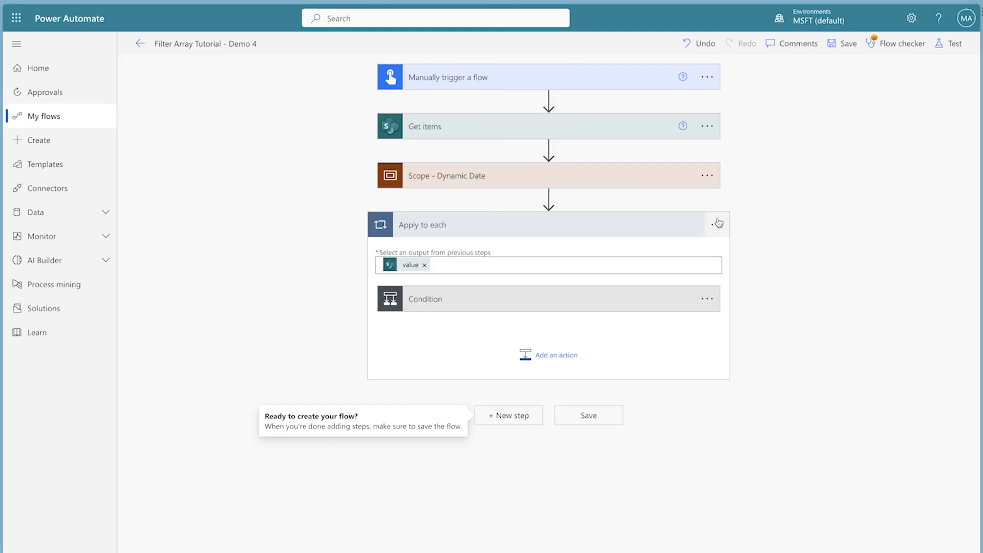
Step: Delete the Apply to each action and add a Filter array action below Scope - Dynamic Date
left_click(716, 226)
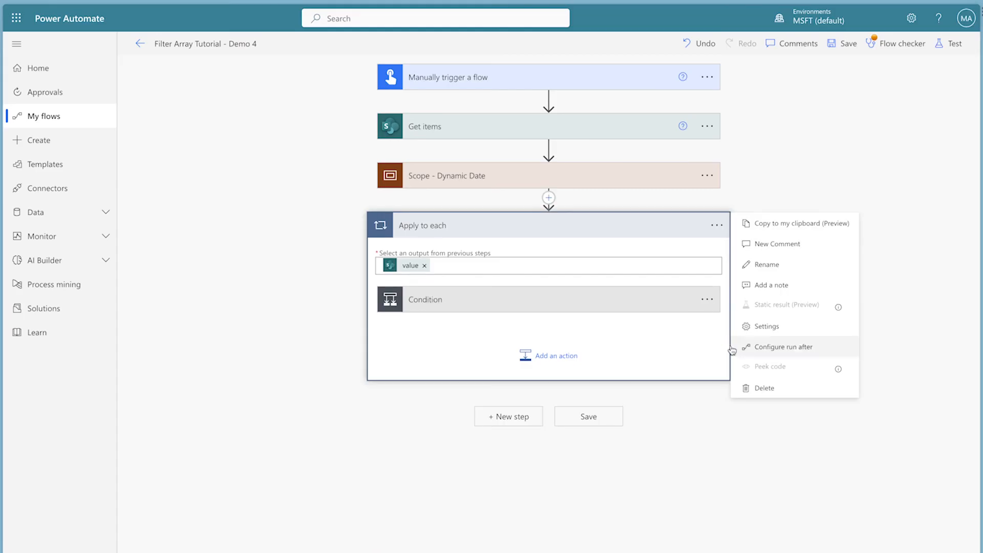
left_click(763, 388)
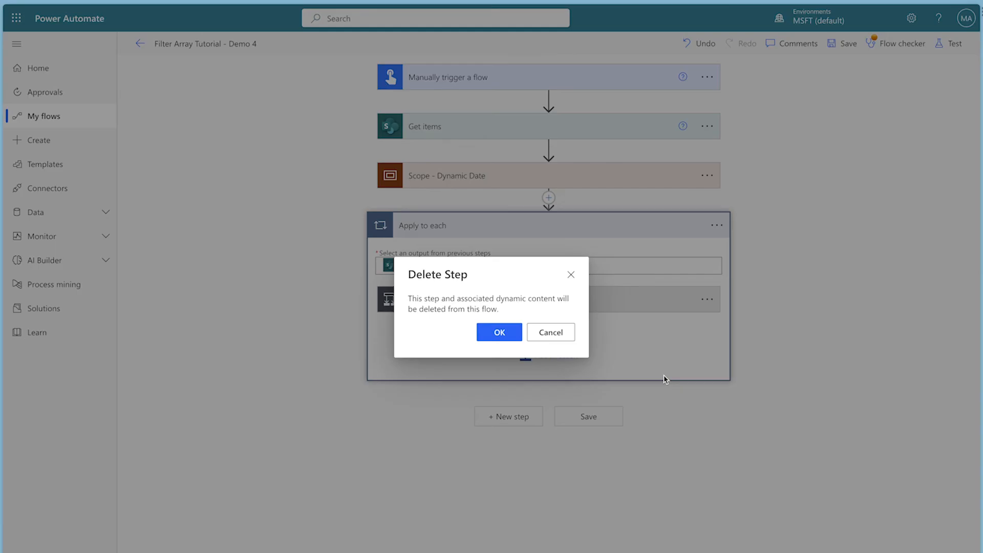
left_click(513, 330)
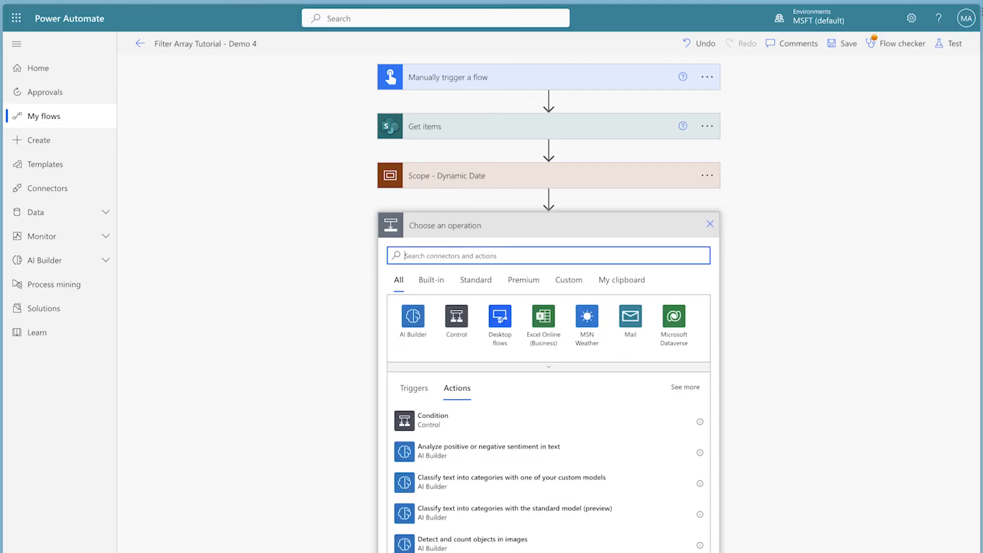
type("Filter array")
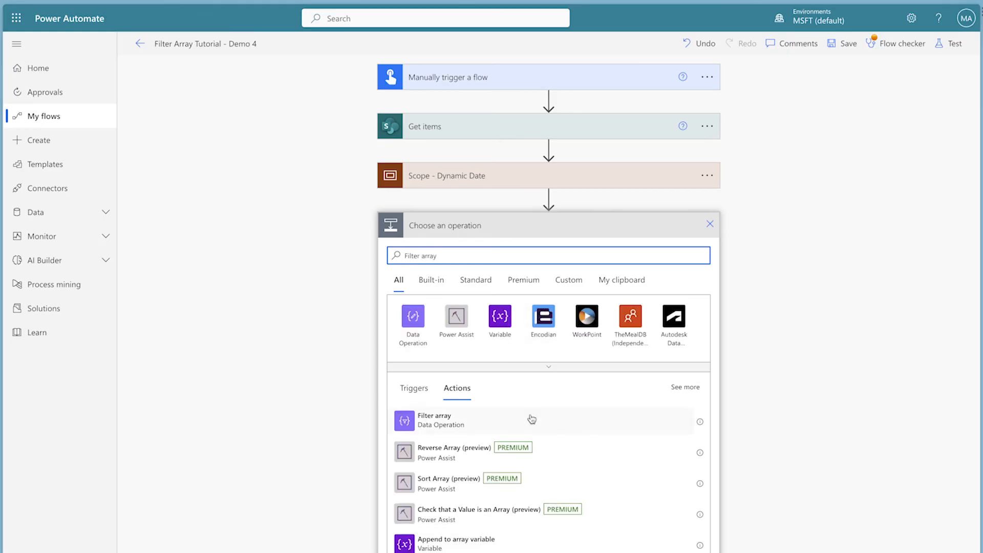
left_click(528, 416)
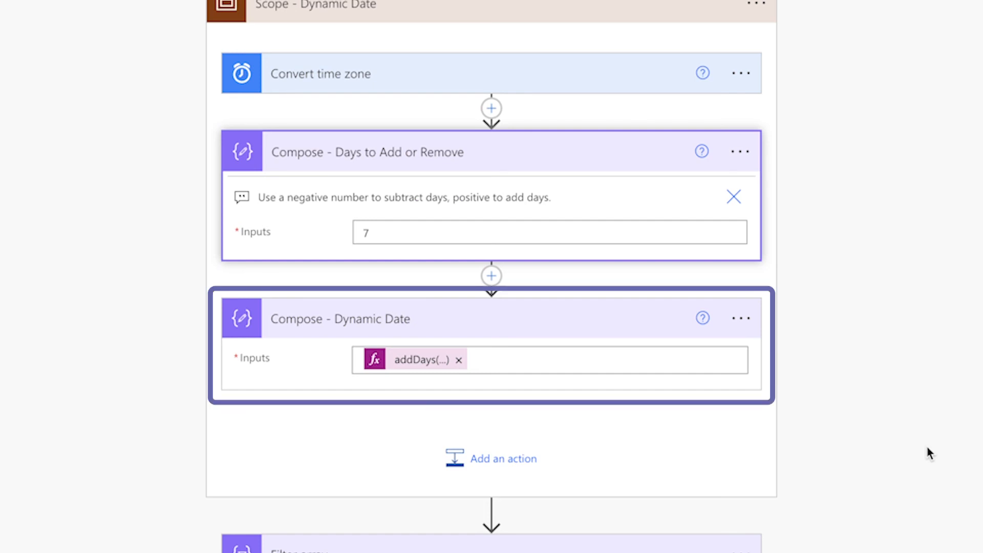
Step: Collapse Scope - Dynamic Date and set the Filter array's From input to the value output of Get items
left_click(565, 15)
left_click(212, 218)
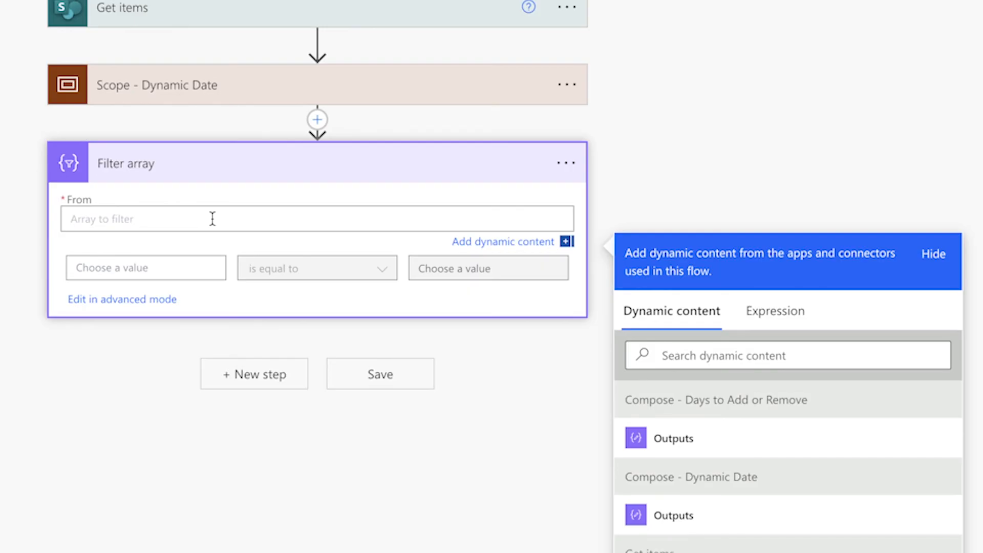
scroll(309, 226, "down", 2)
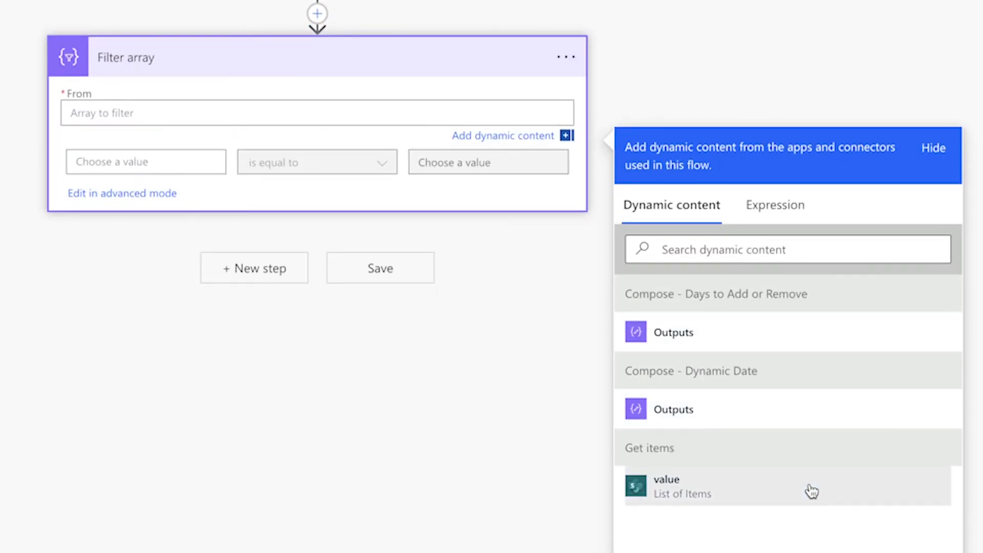
left_click(812, 491)
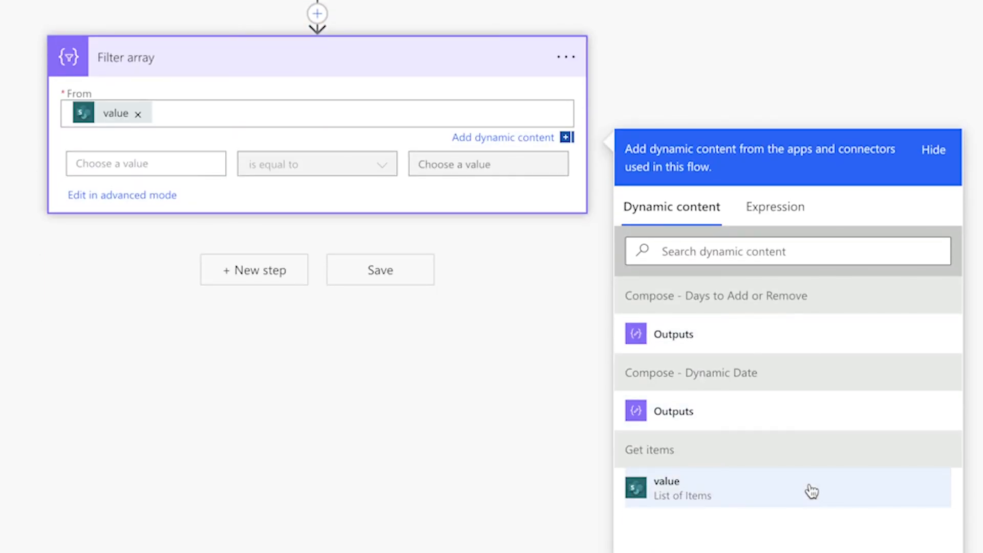
Step: Set the Filter array condition to Birthdate contains the Outputs of Compose - Dynamic Date
left_click(146, 164)
left_click(575, 395)
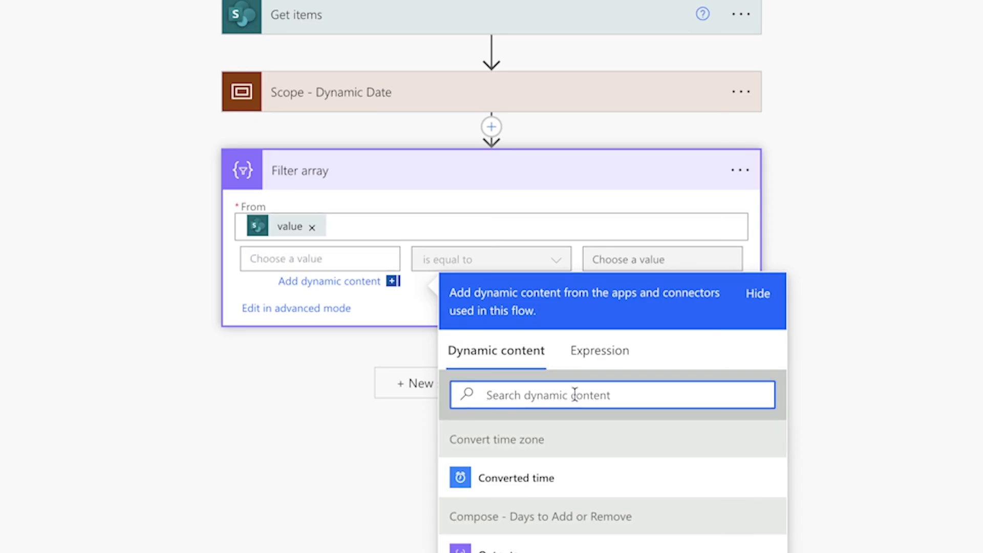
type("birth")
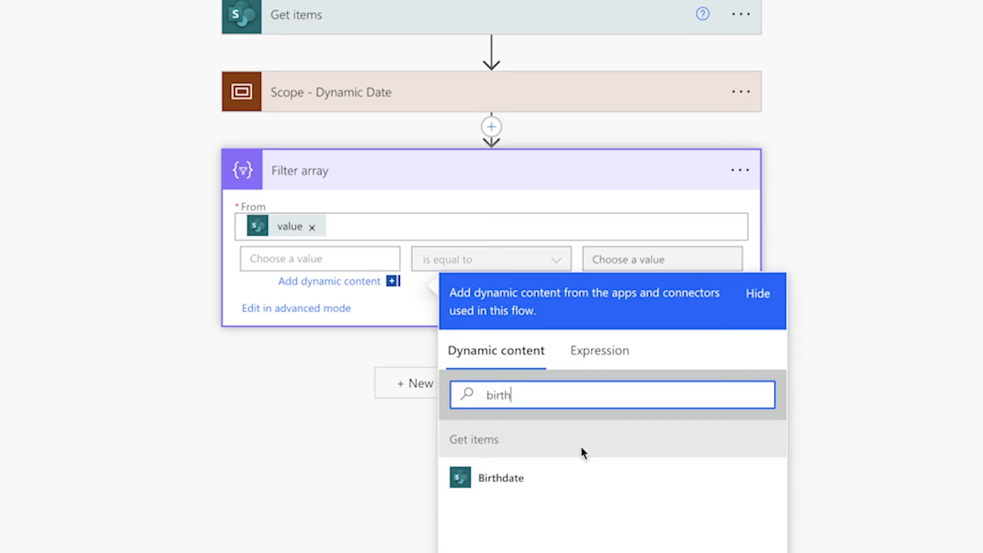
left_click(571, 481)
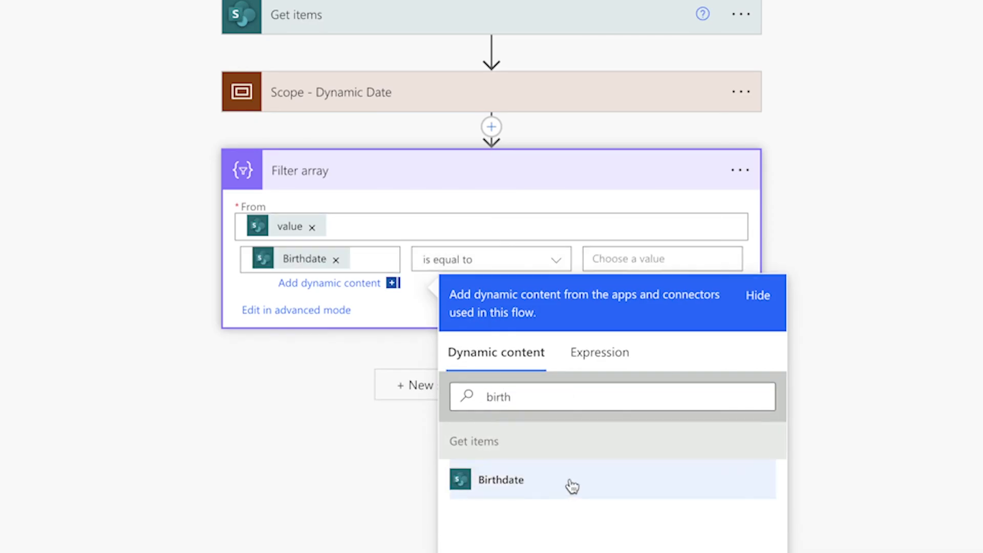
left_click(480, 259)
left_click(481, 285)
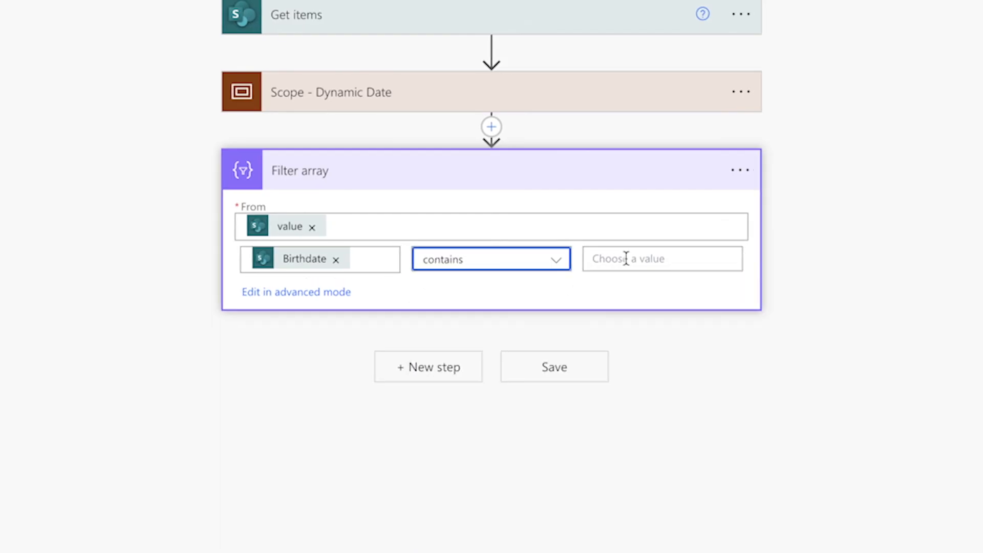
left_click(619, 259)
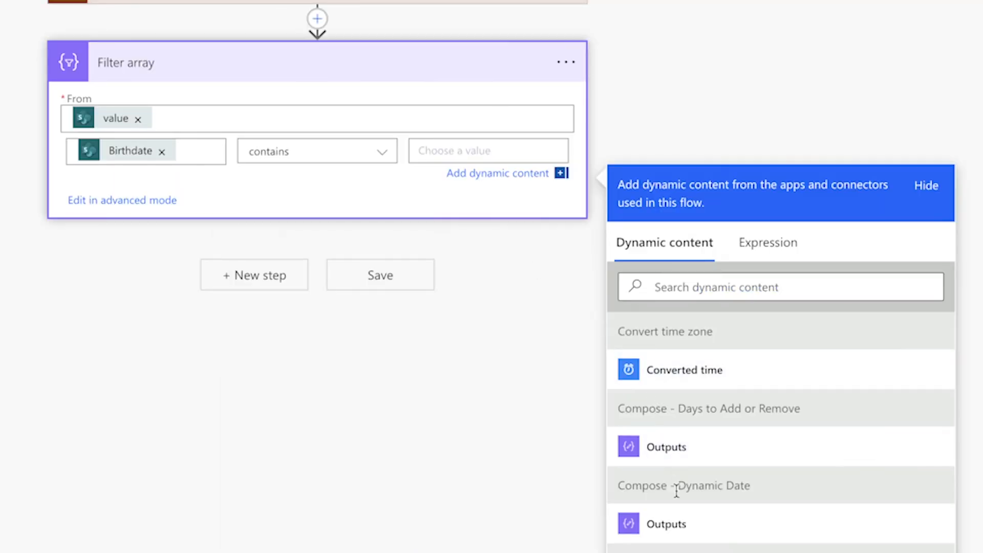
left_click(678, 530)
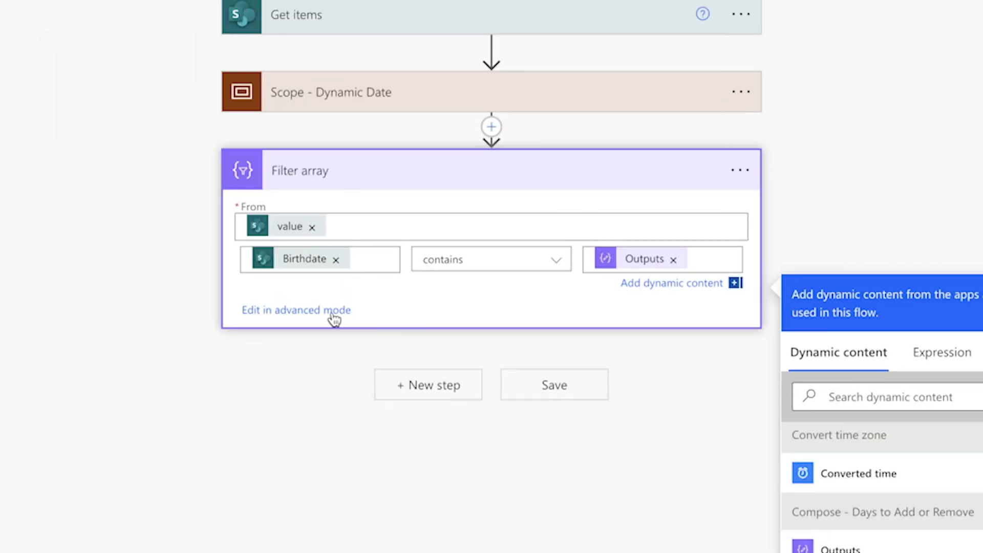
Step: Show the Birthdate condition in advanced mode and copy its expression into the text file Untitled 2.txt
left_click(343, 311)
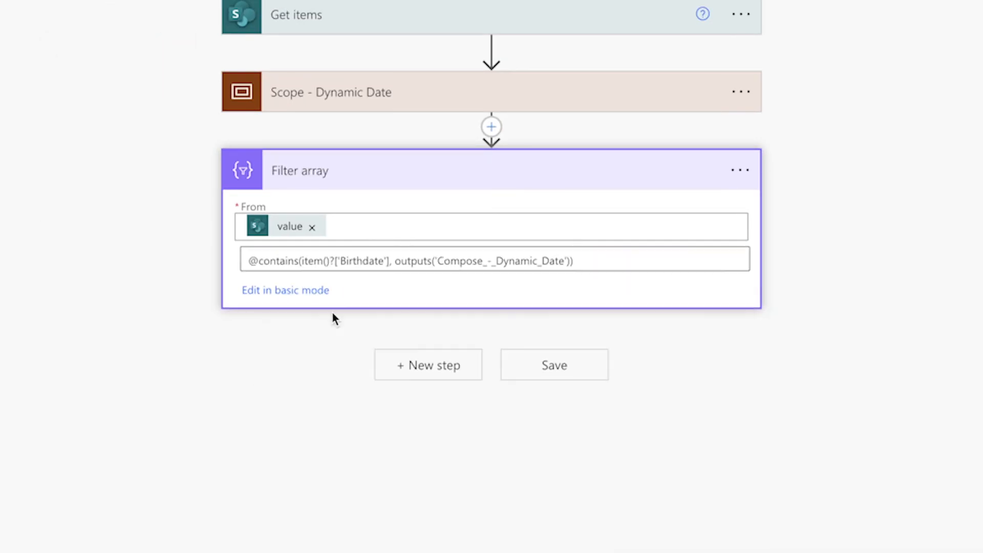
triple_click(430, 266)
key("super+c")
key("super+Tab")
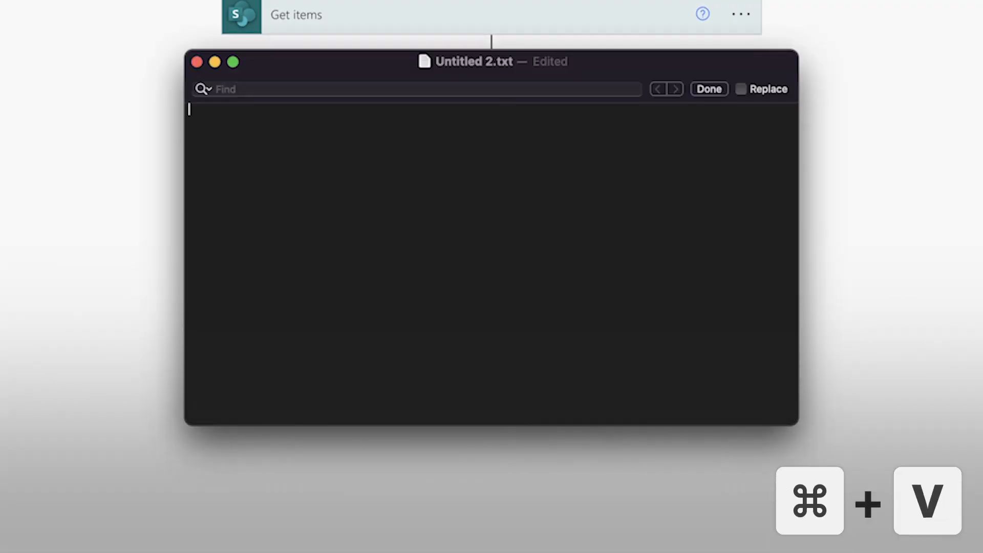
key("super+v")
key("super+Tab")
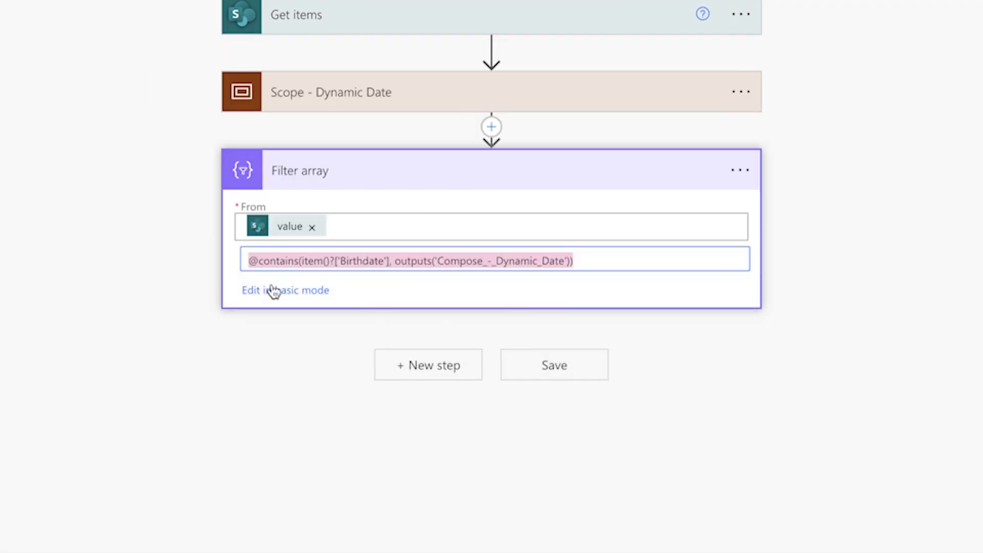
Step: Return to basic mode, change the condition to JobTitle contains manager, and switch it to advanced mode
left_click(274, 291)
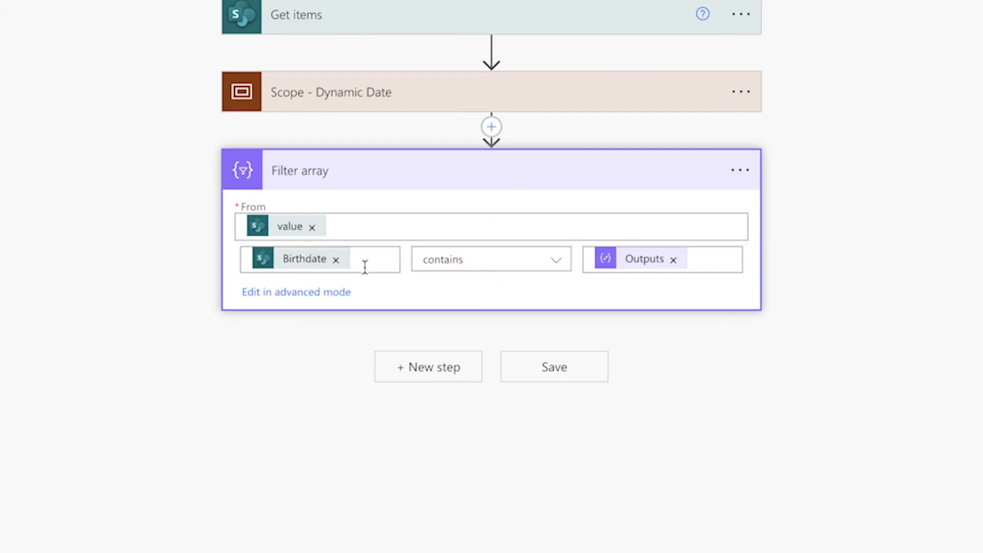
left_click(339, 261)
left_click(528, 399)
type("job title")
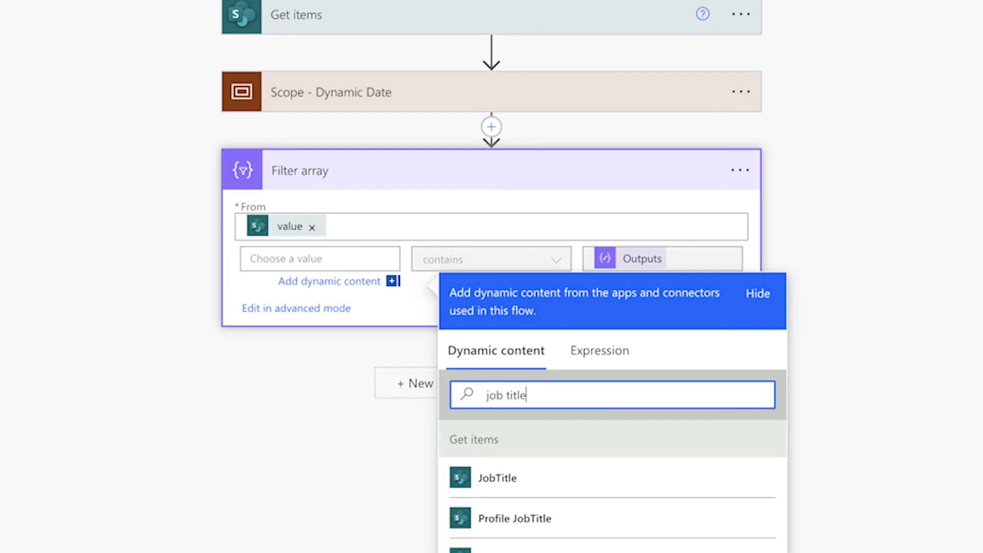
left_click(517, 479)
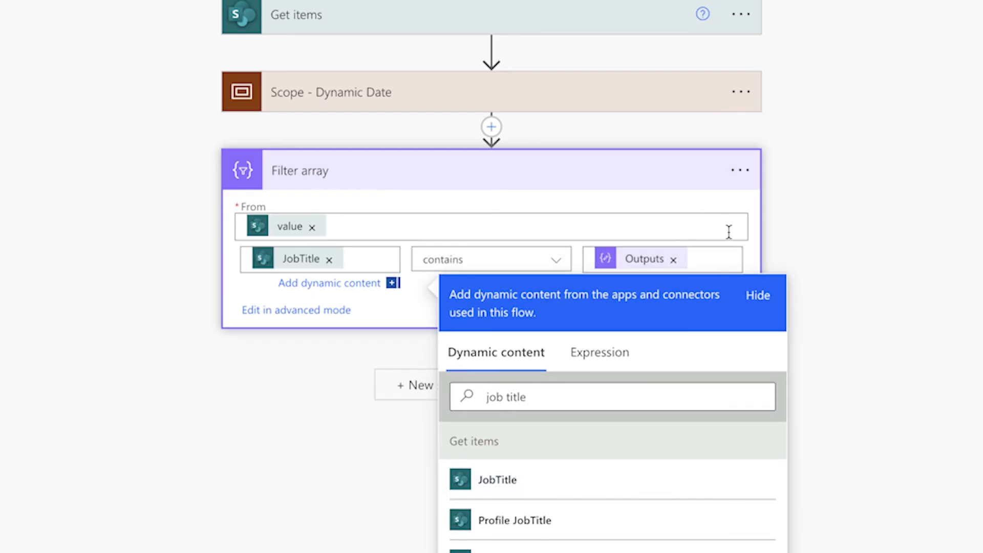
left_click(673, 260)
type("manager")
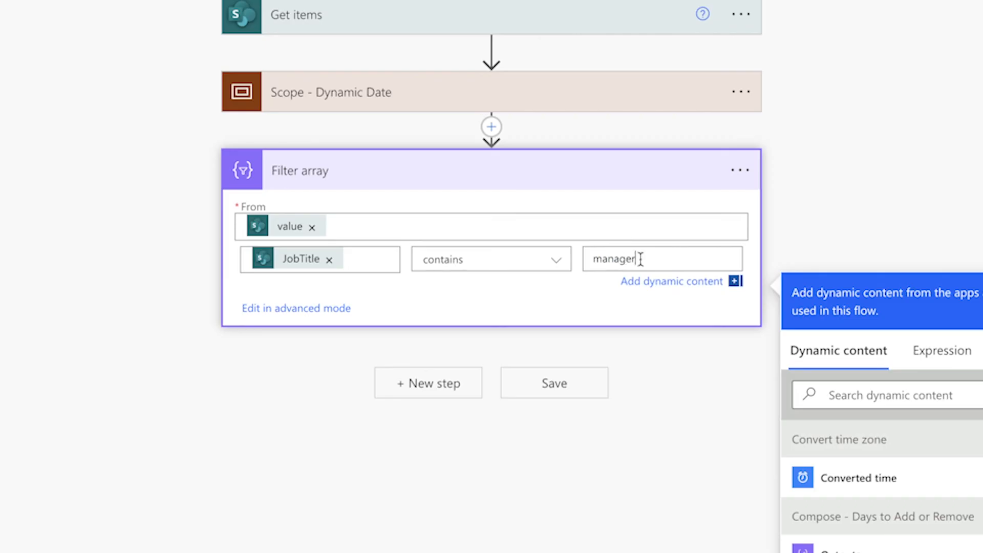
left_click(333, 308)
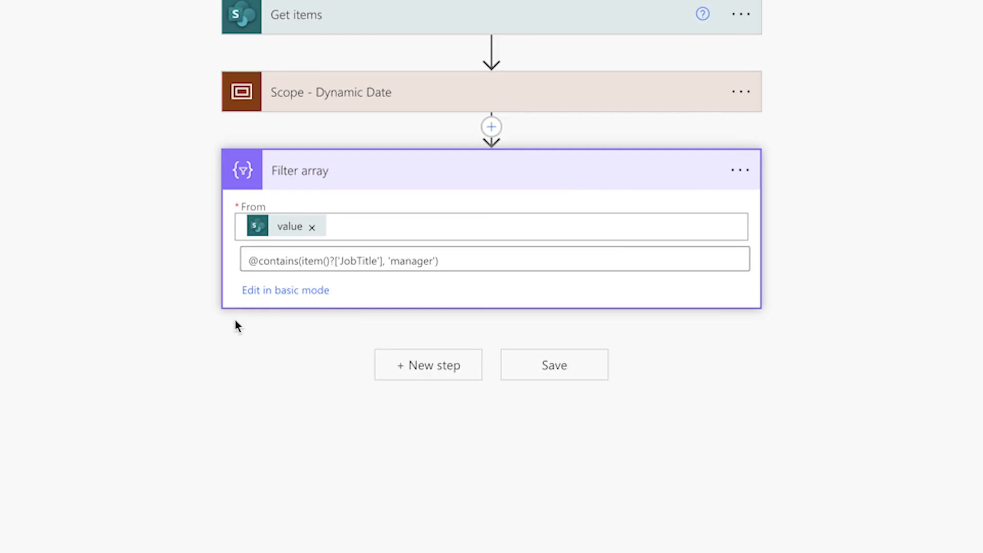
Step: Copy the Filter array's JobTitle expression onto a new line below the Birthdate expression in the text file Untitled 2.txt
left_click(462, 260)
key("super+a")
key("super+c")
key("super+Tab")
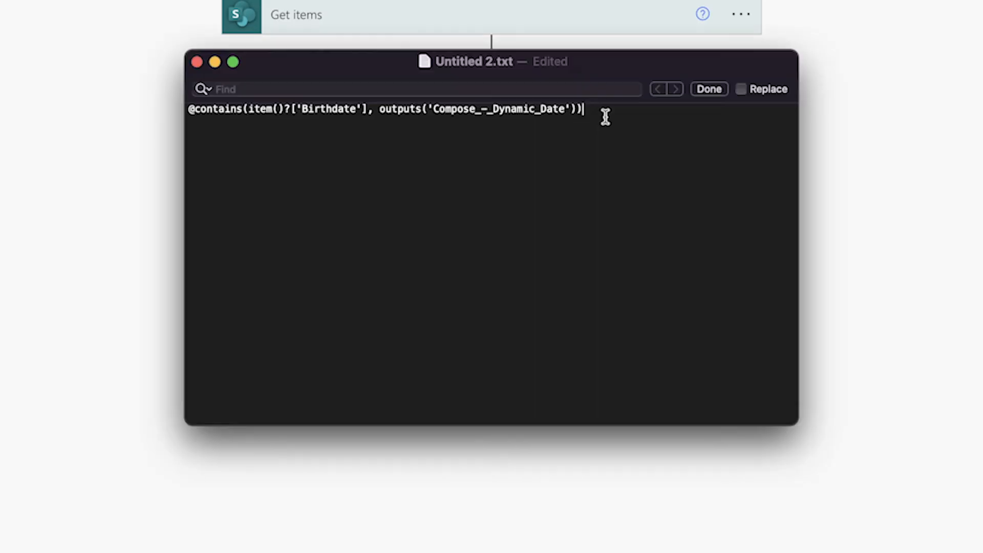
key("Return")
key("super+v")
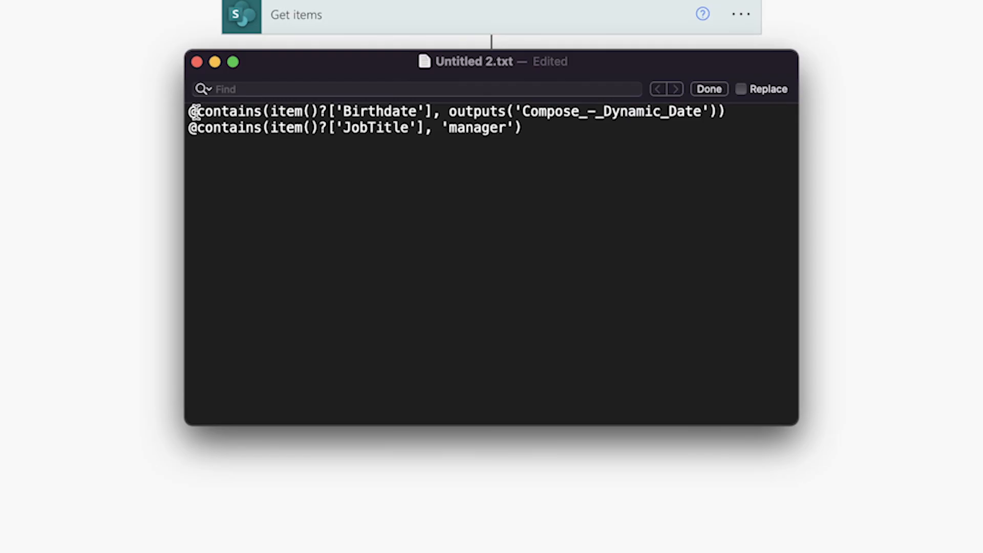
Step: Remove the leading @ from both contains expressions and add a comma after the Birthdate expression
left_click(195, 112)
key("BackSpace")
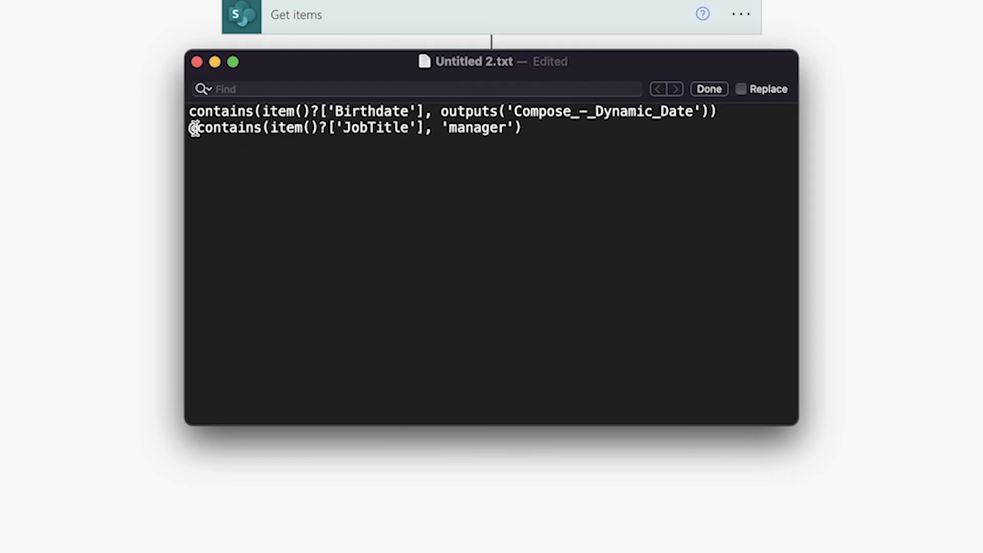
left_click(196, 128)
key("BackSpace")
left_click(737, 112)
type(",")
Step: Wrap item()?['JobTitle'] in a toLower() function within the second contains expression
left_click(262, 128)
type("toLower(")
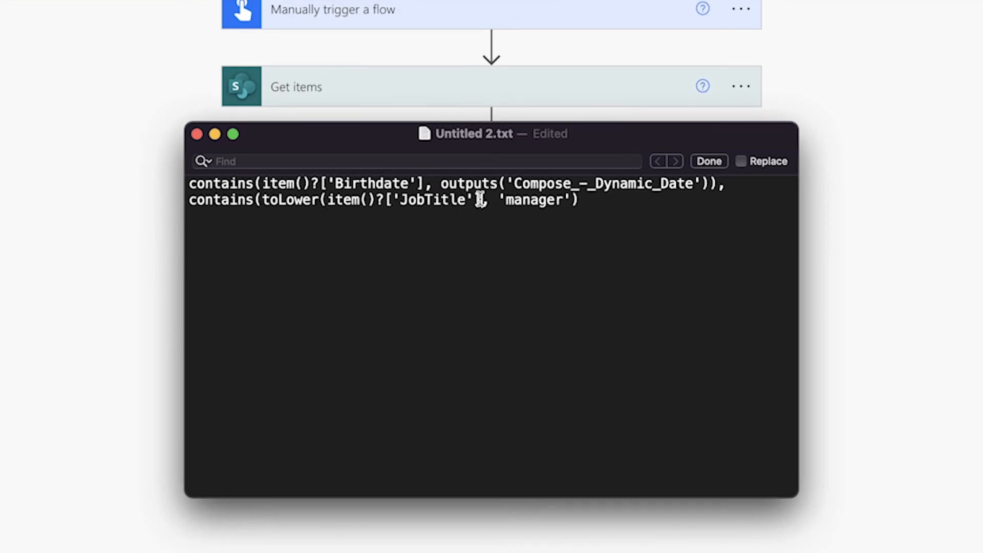
left_click(482, 200)
type(")")
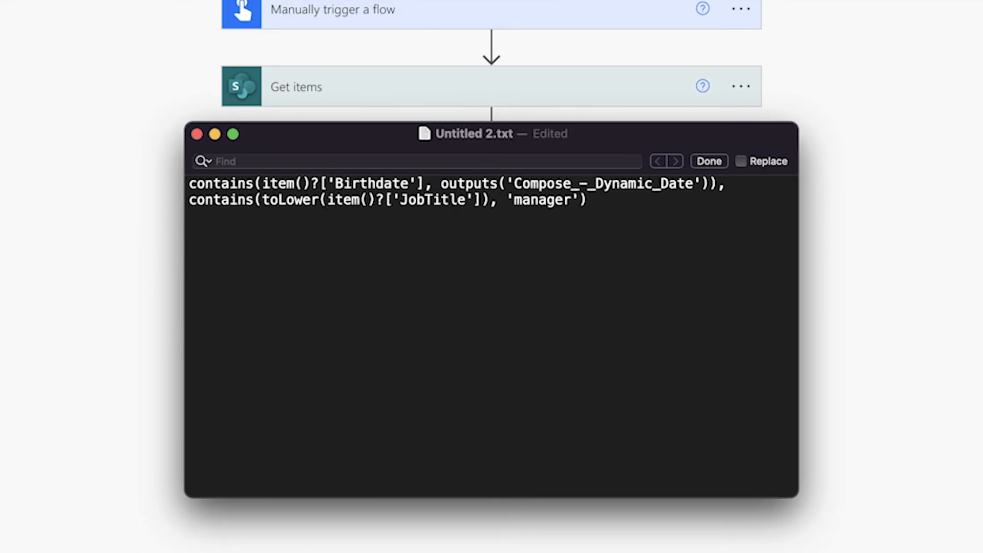
left_click(191, 182)
type("@")
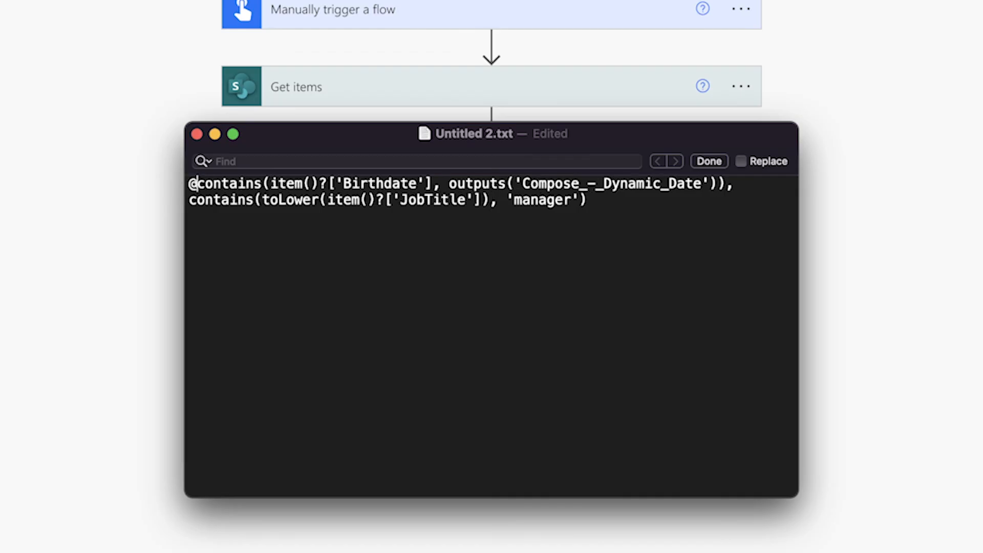
type("and(")
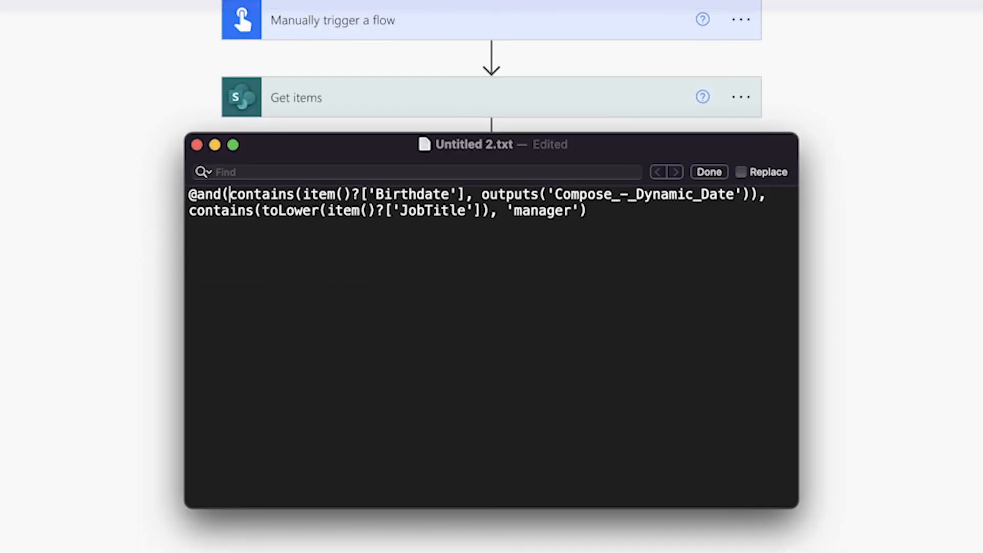
left_click(628, 213)
type(")")
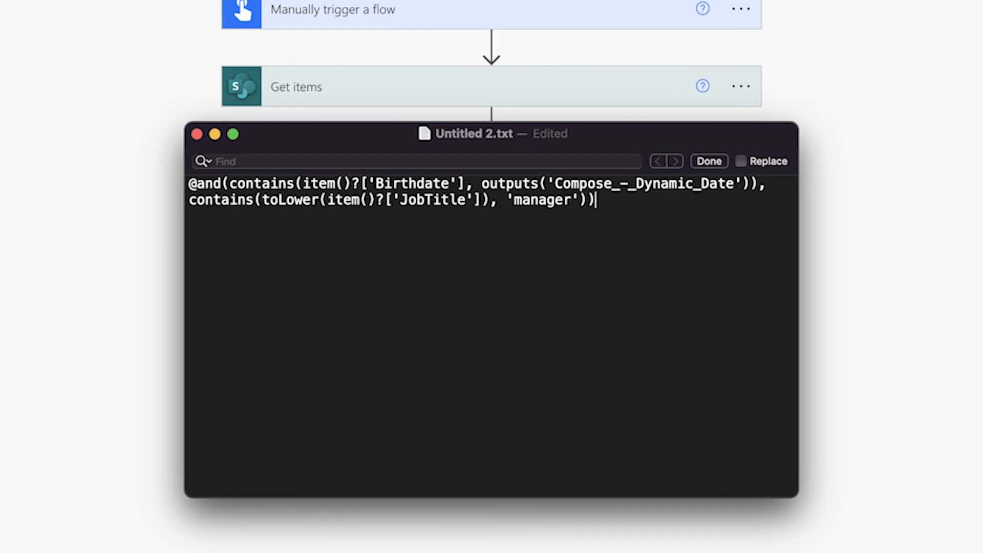
key("super+a")
key("super+c")
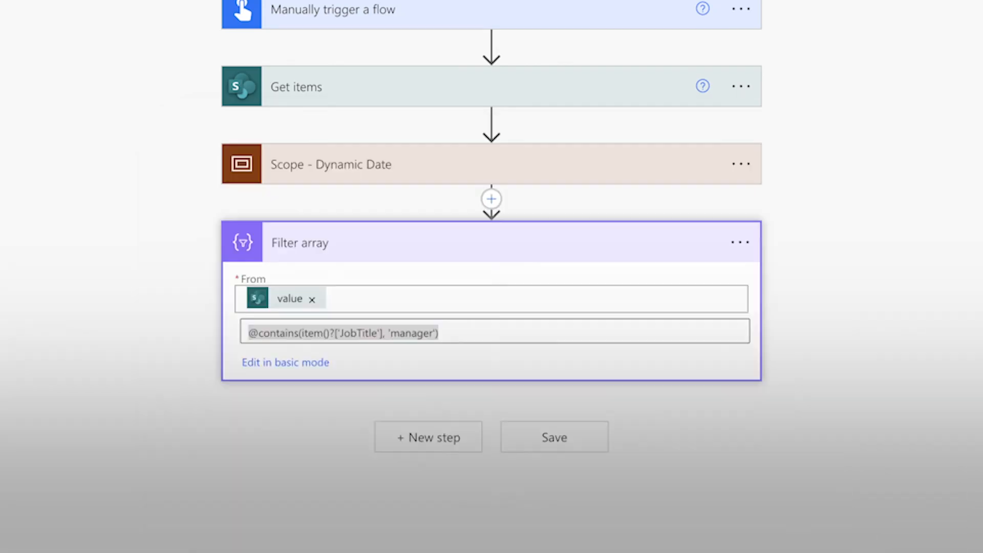
key("super+v")
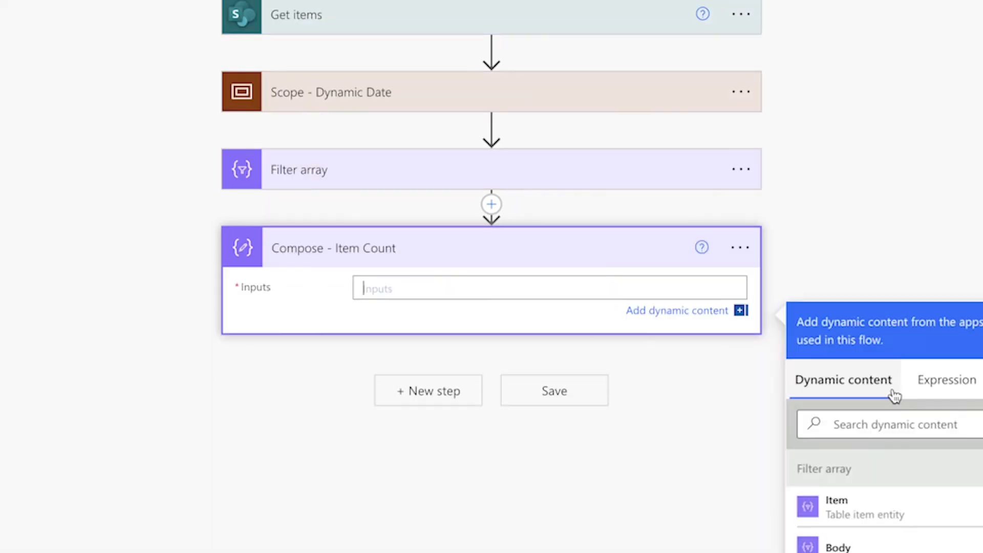
Step: Set the Compose - Item Count input to the expression length(body('Filter_array')), using the Filter array's Body output
left_click(941, 386)
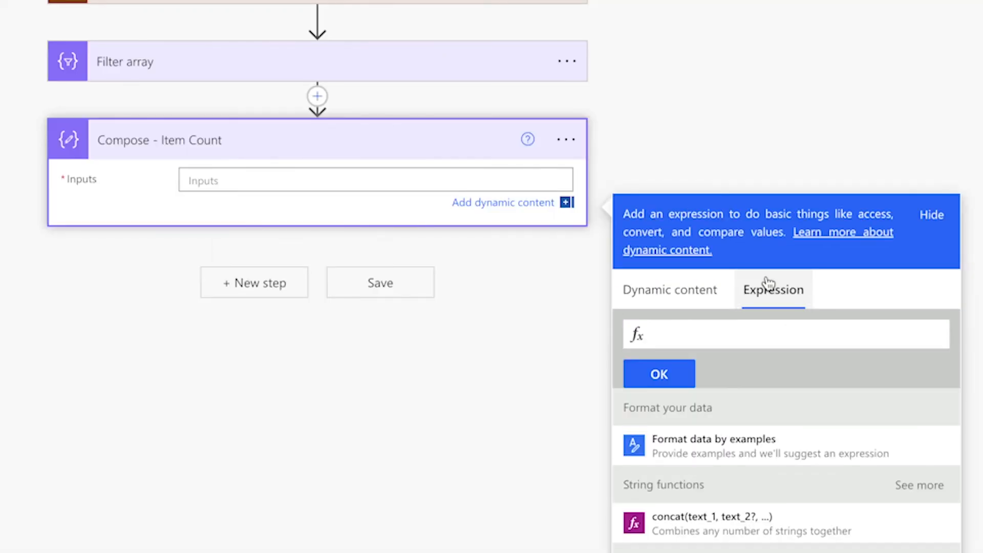
type("length()")
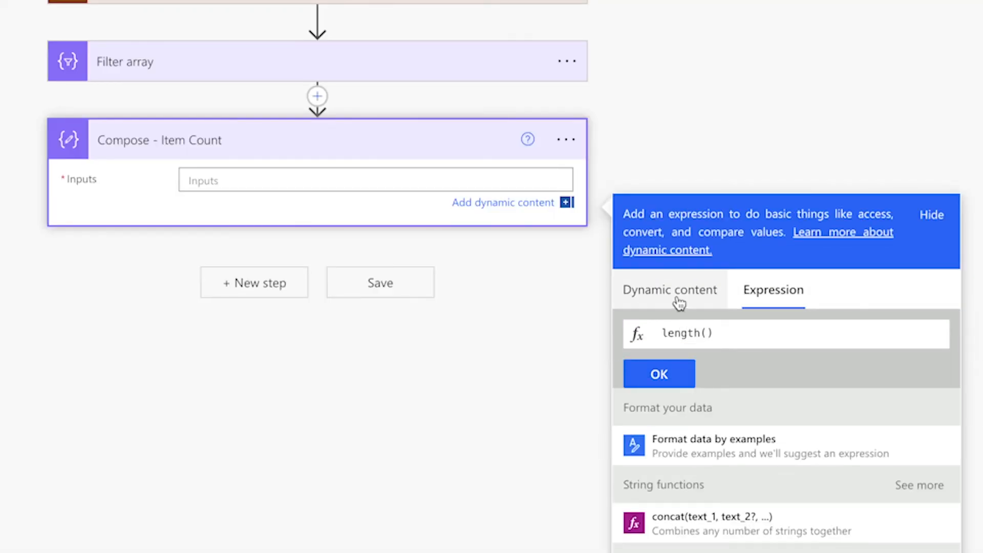
left_click(680, 303)
left_click(697, 496)
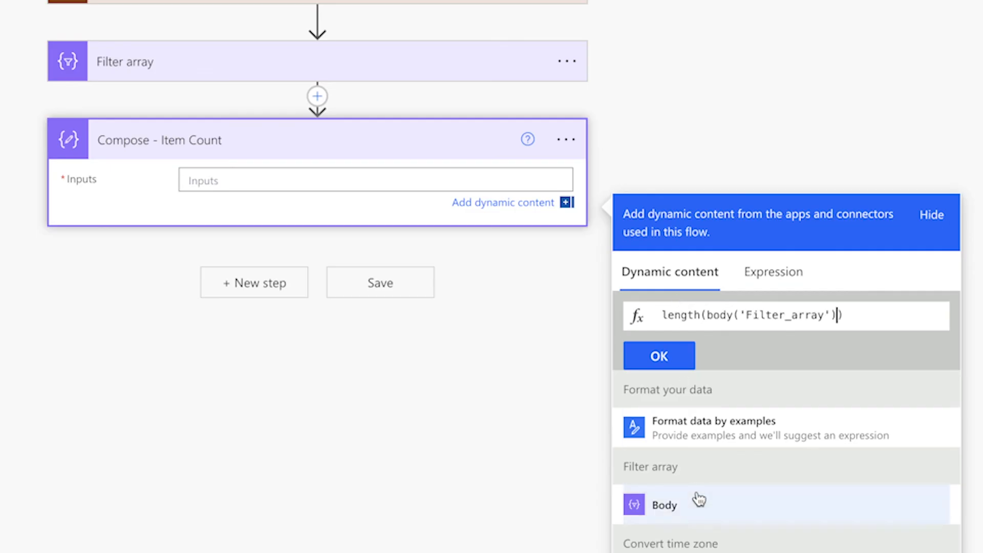
left_click(673, 370)
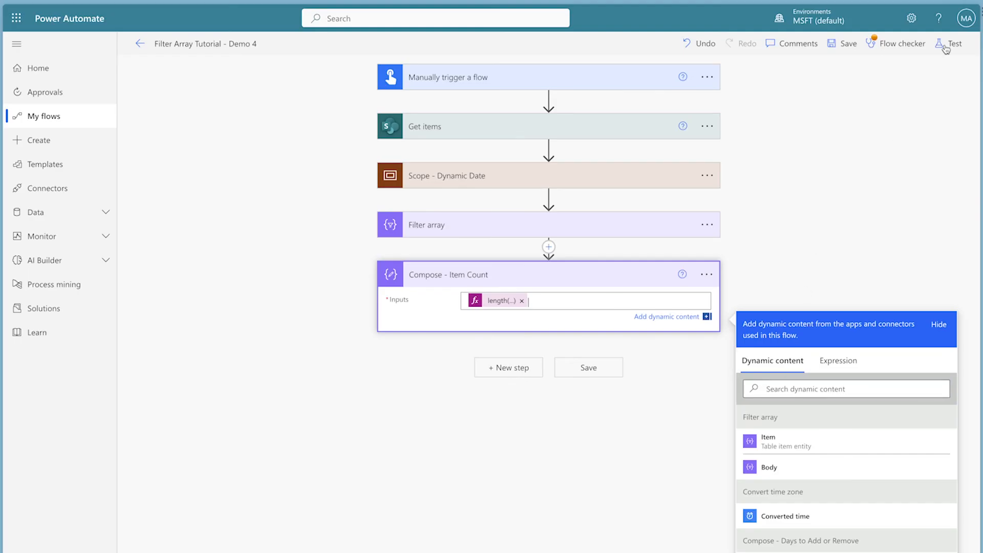
Step: Save the flow and run a manual test of it
left_click(946, 42)
left_click(788, 551)
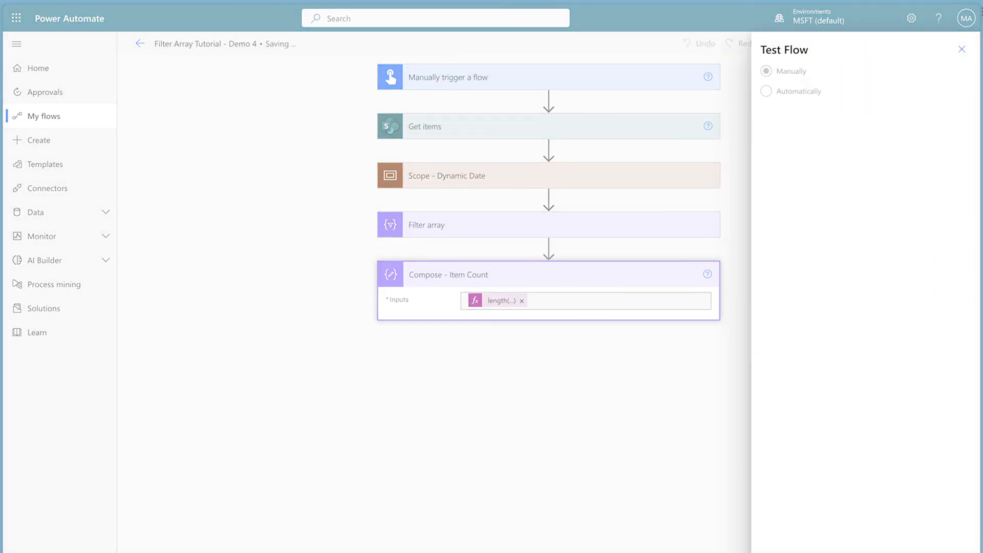
left_click(784, 551)
left_click(784, 551)
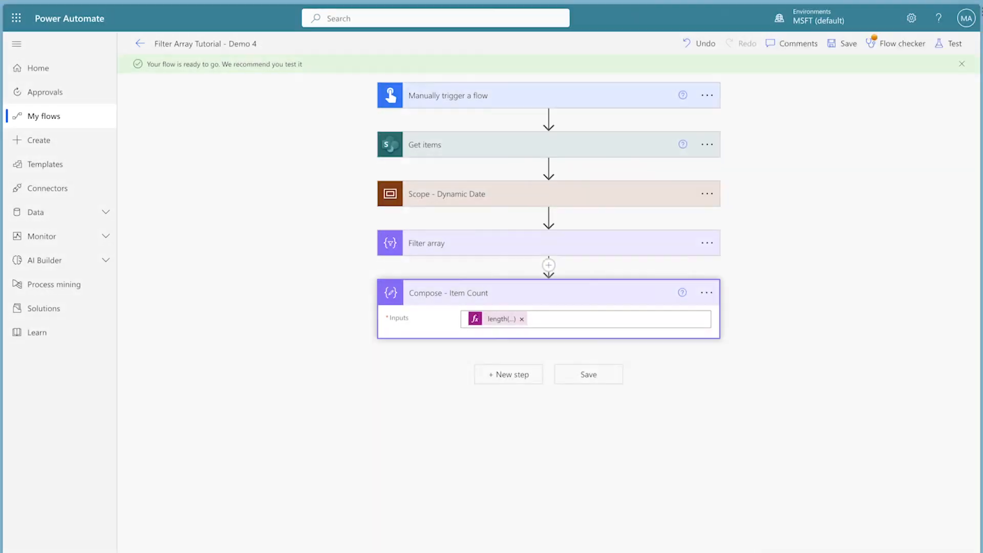
left_click(450, 309)
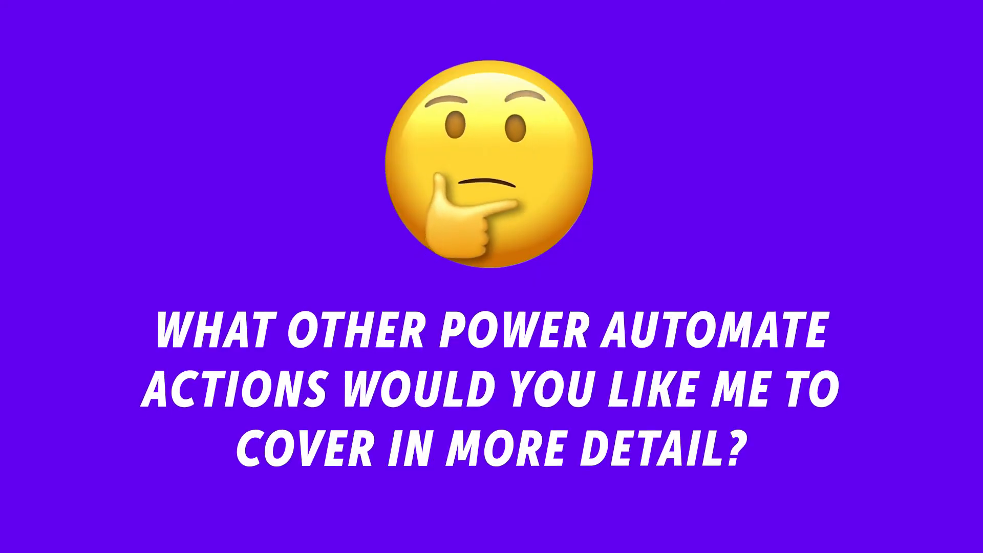